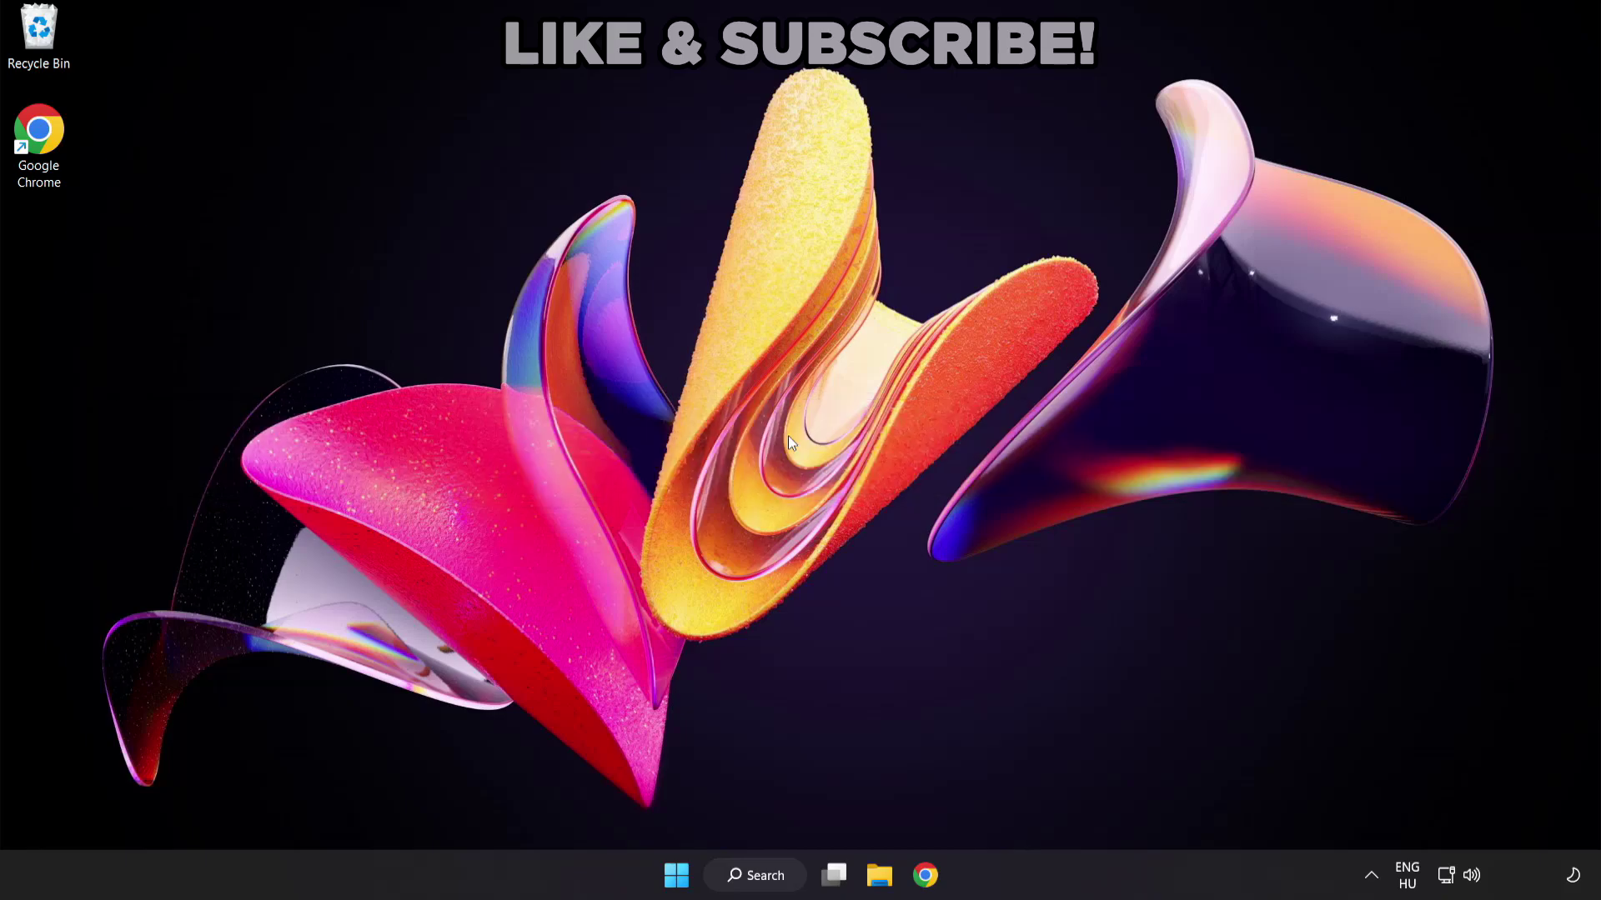
Search for 'device manager' and open Device Manager from the results.
click(767, 877)
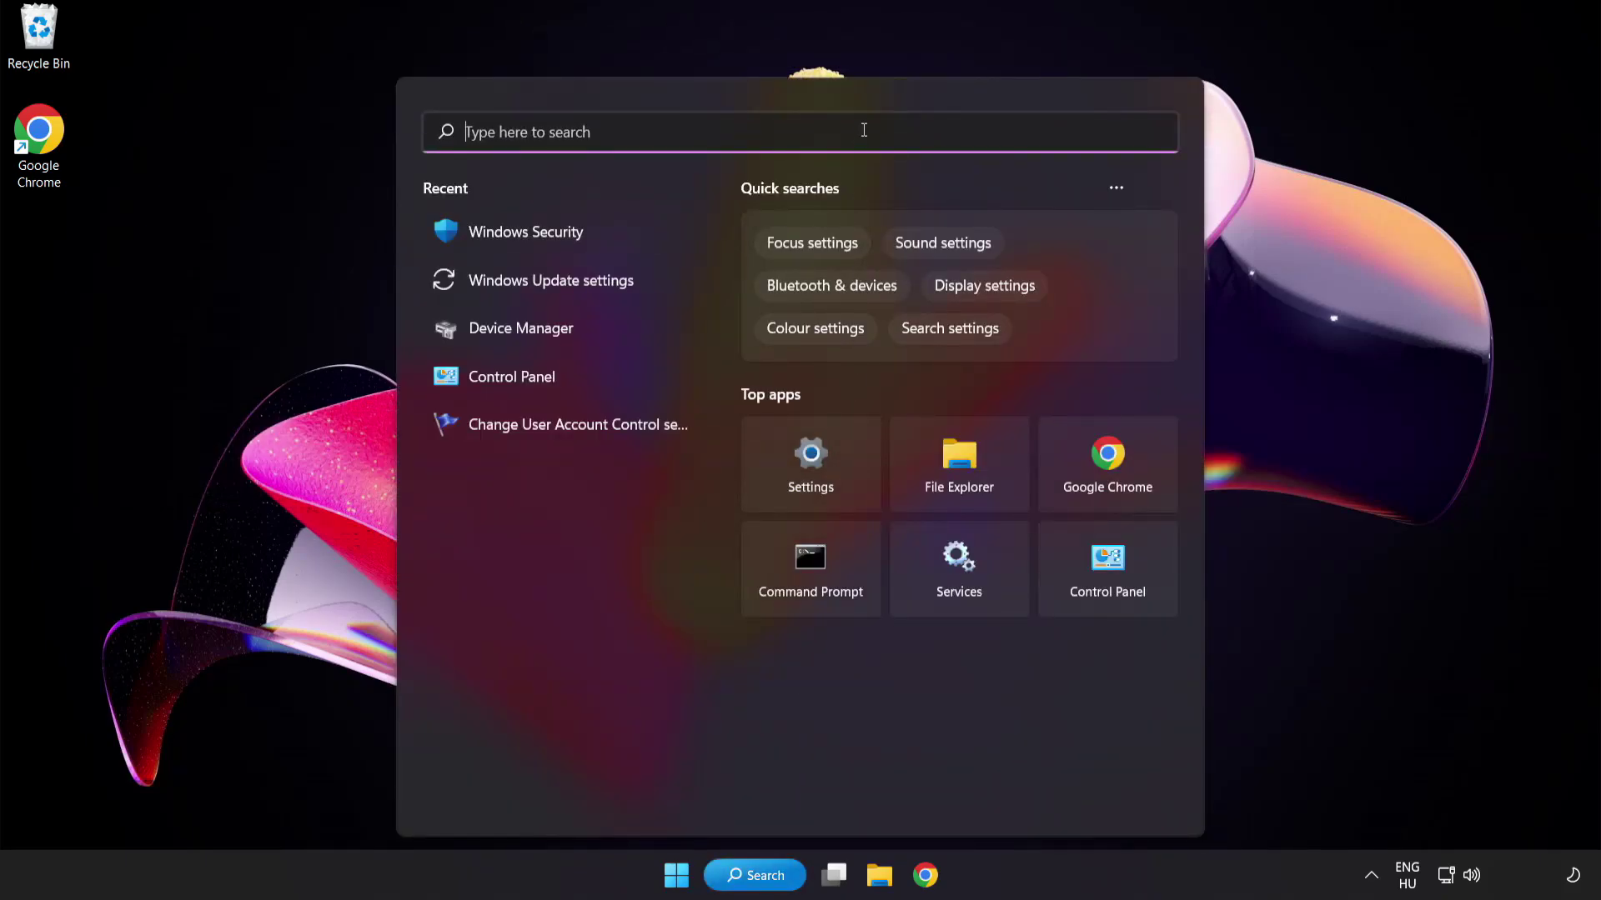
text(device ma)
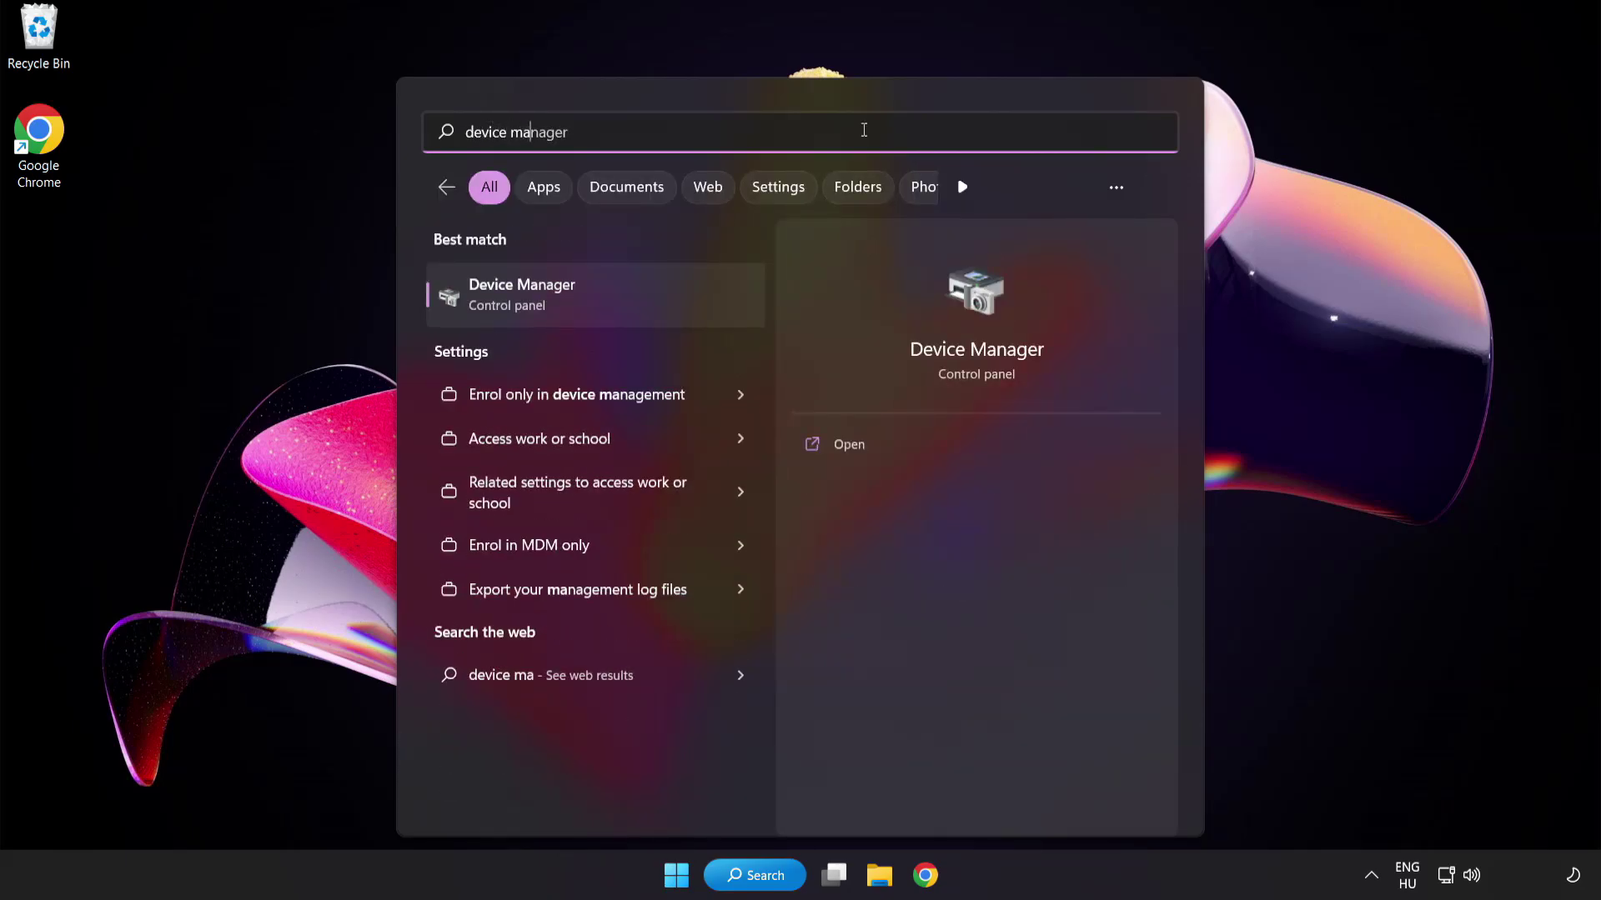
text(nager)
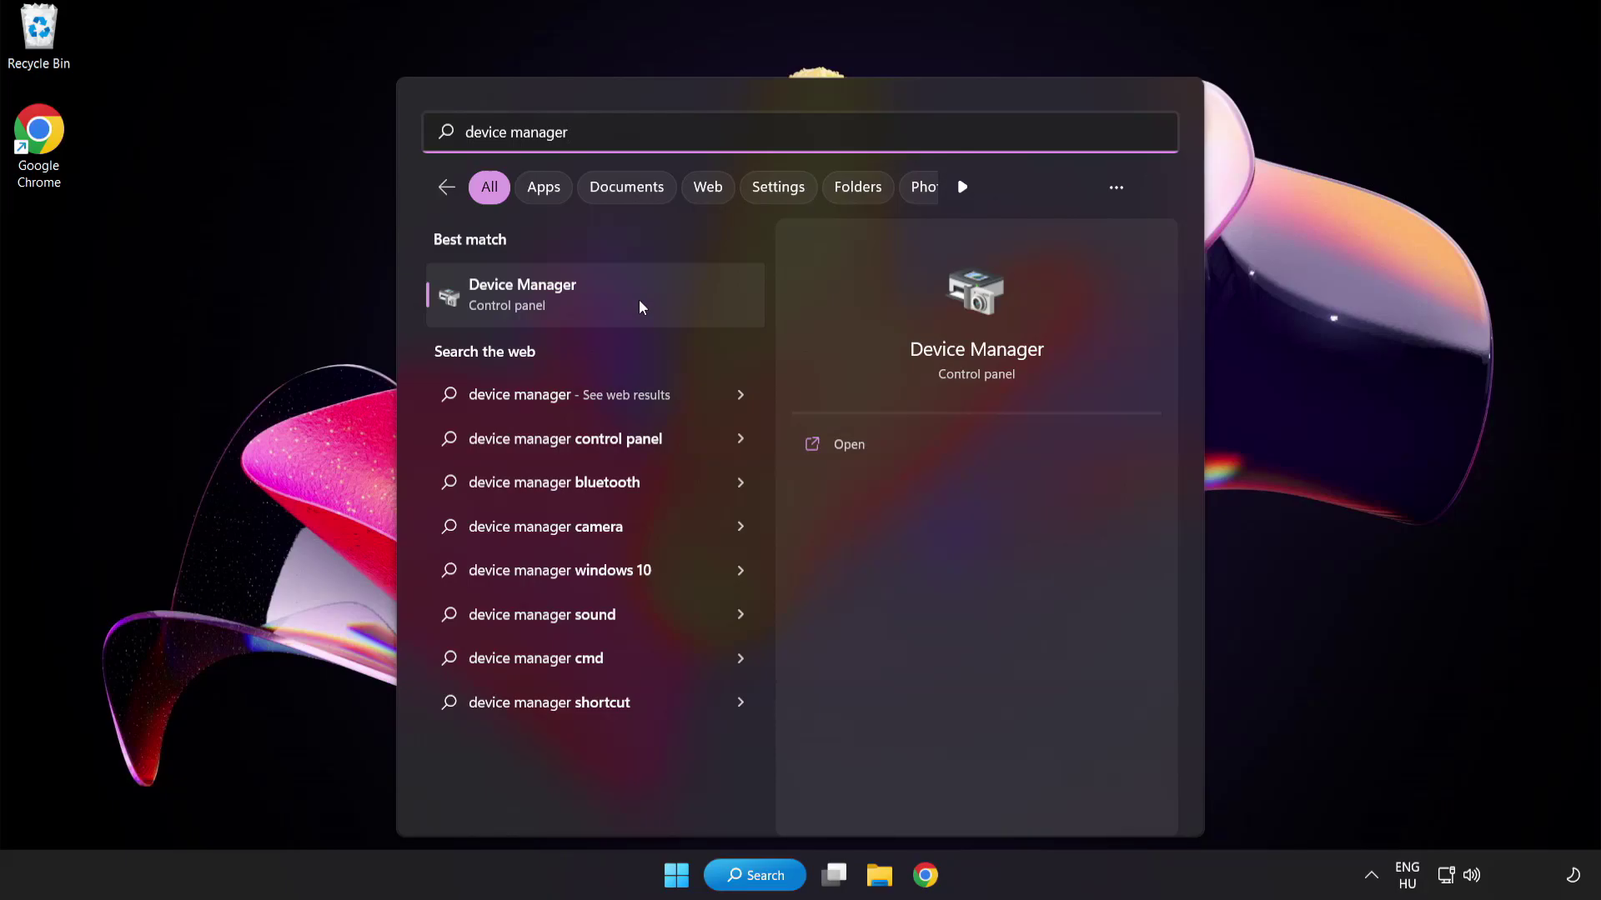
click(638, 299)
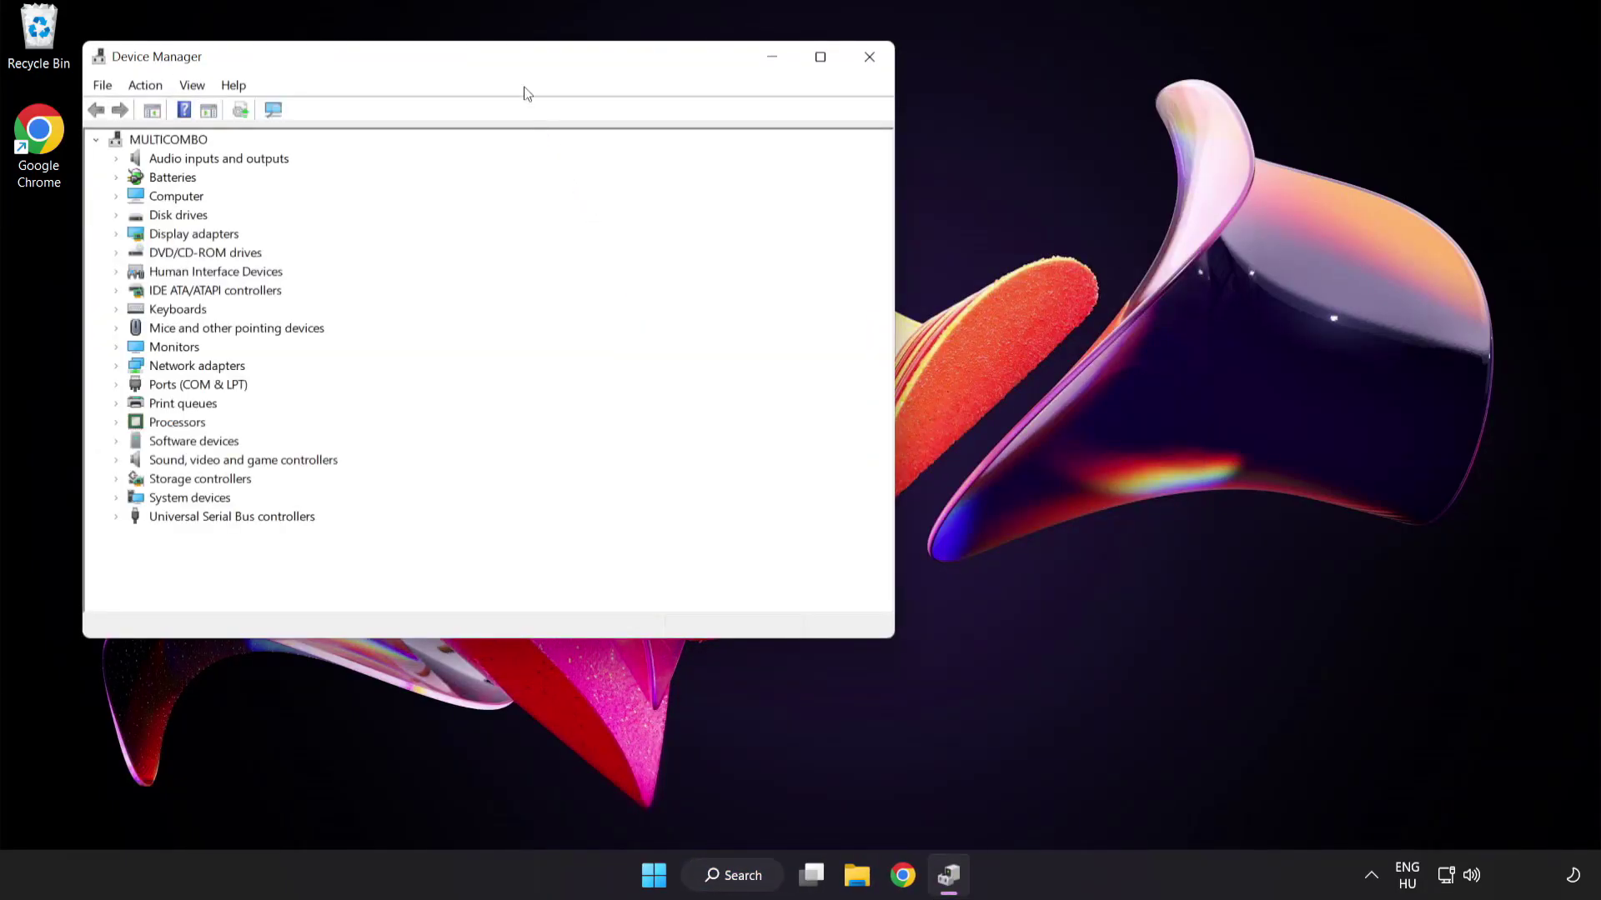
Expand Display adapters and bring up actions for the VMware SVGA 3D adapter.
drag(515, 63, 781, 167)
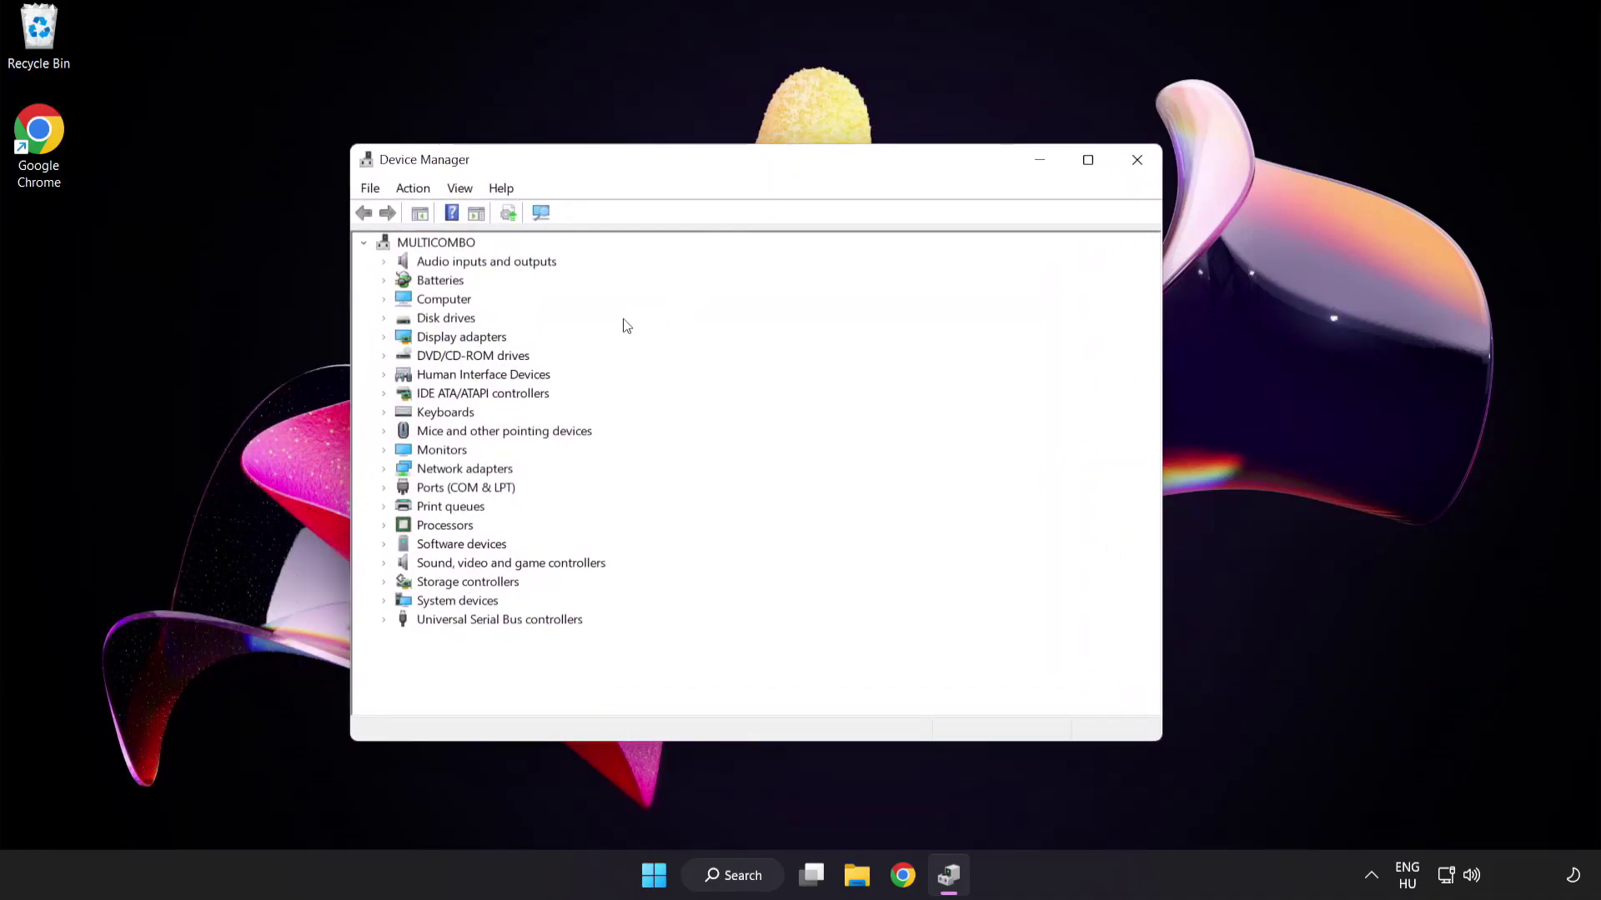
click(492, 342)
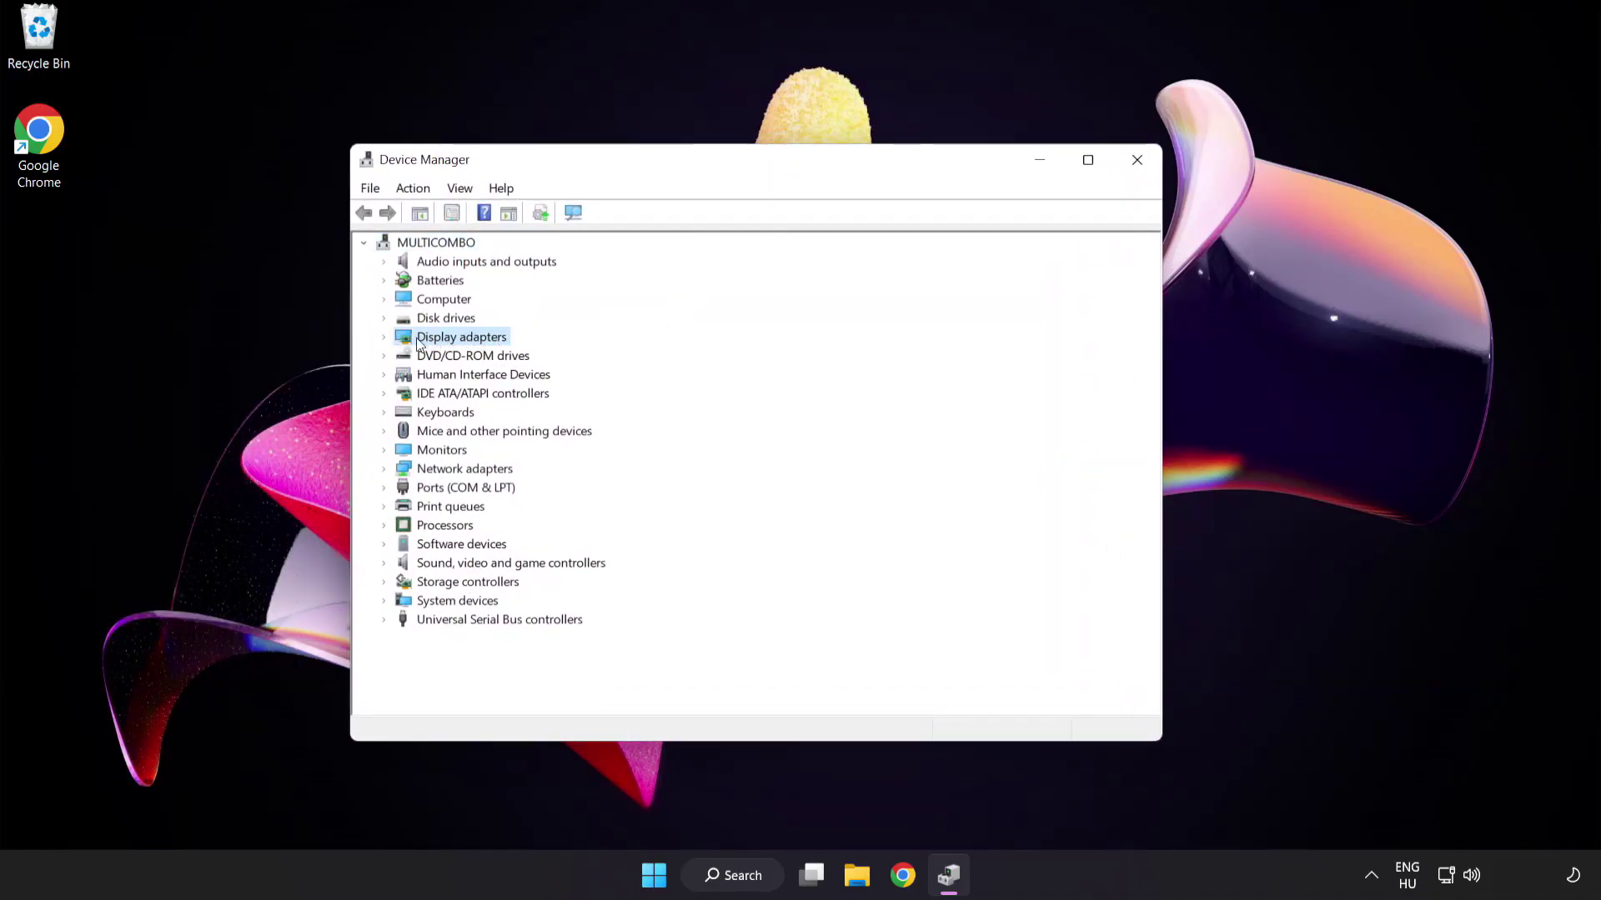
click(385, 338)
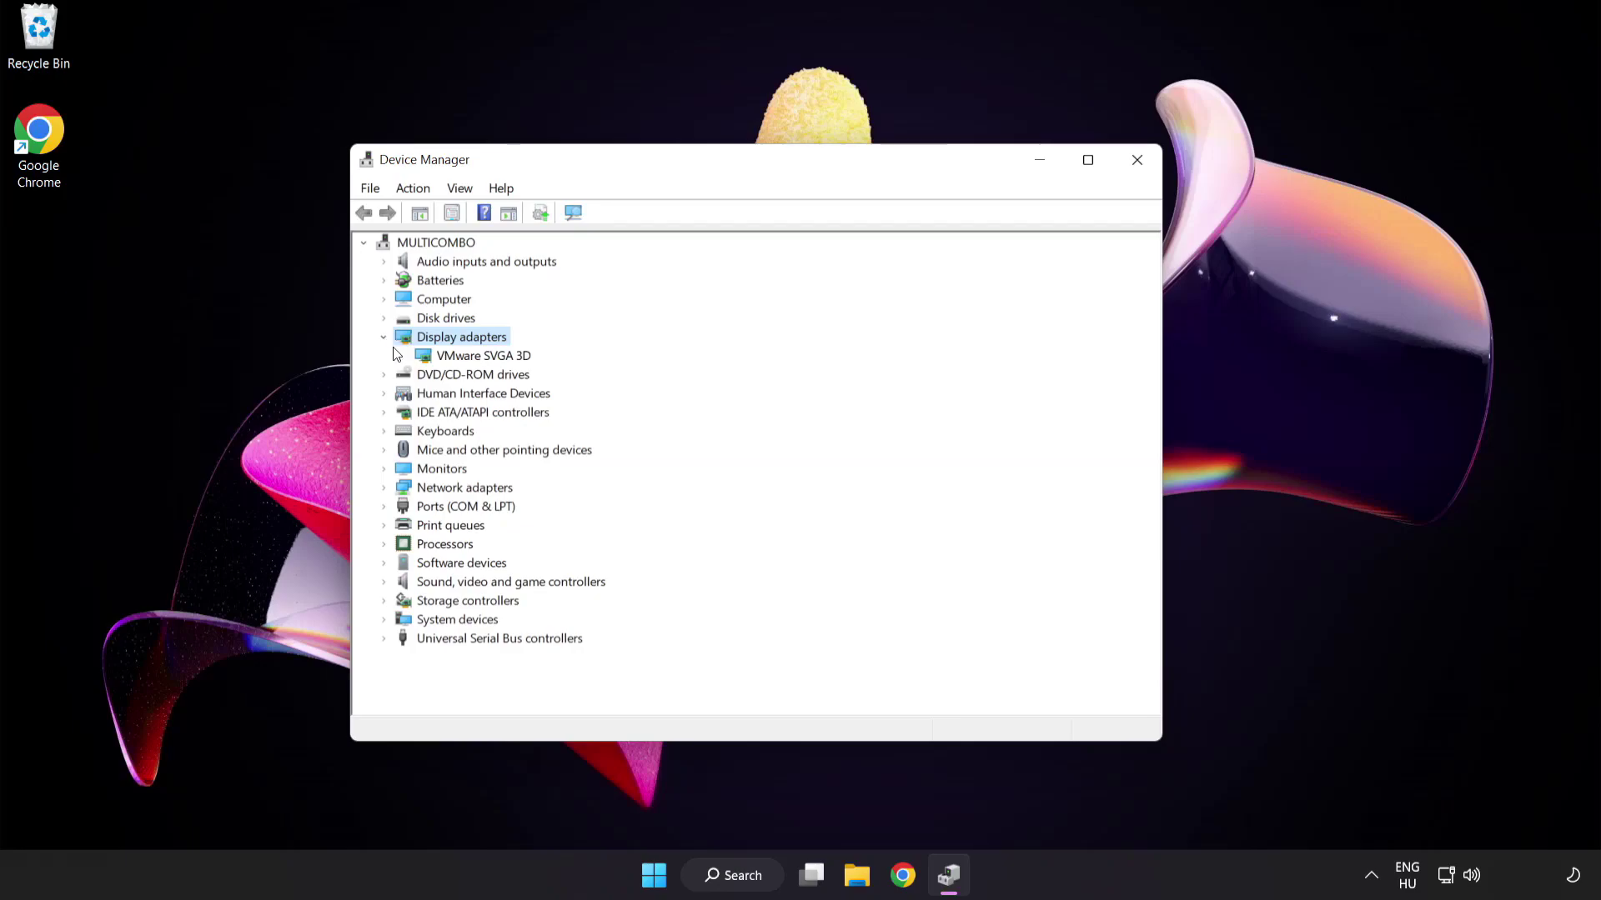
click(424, 361)
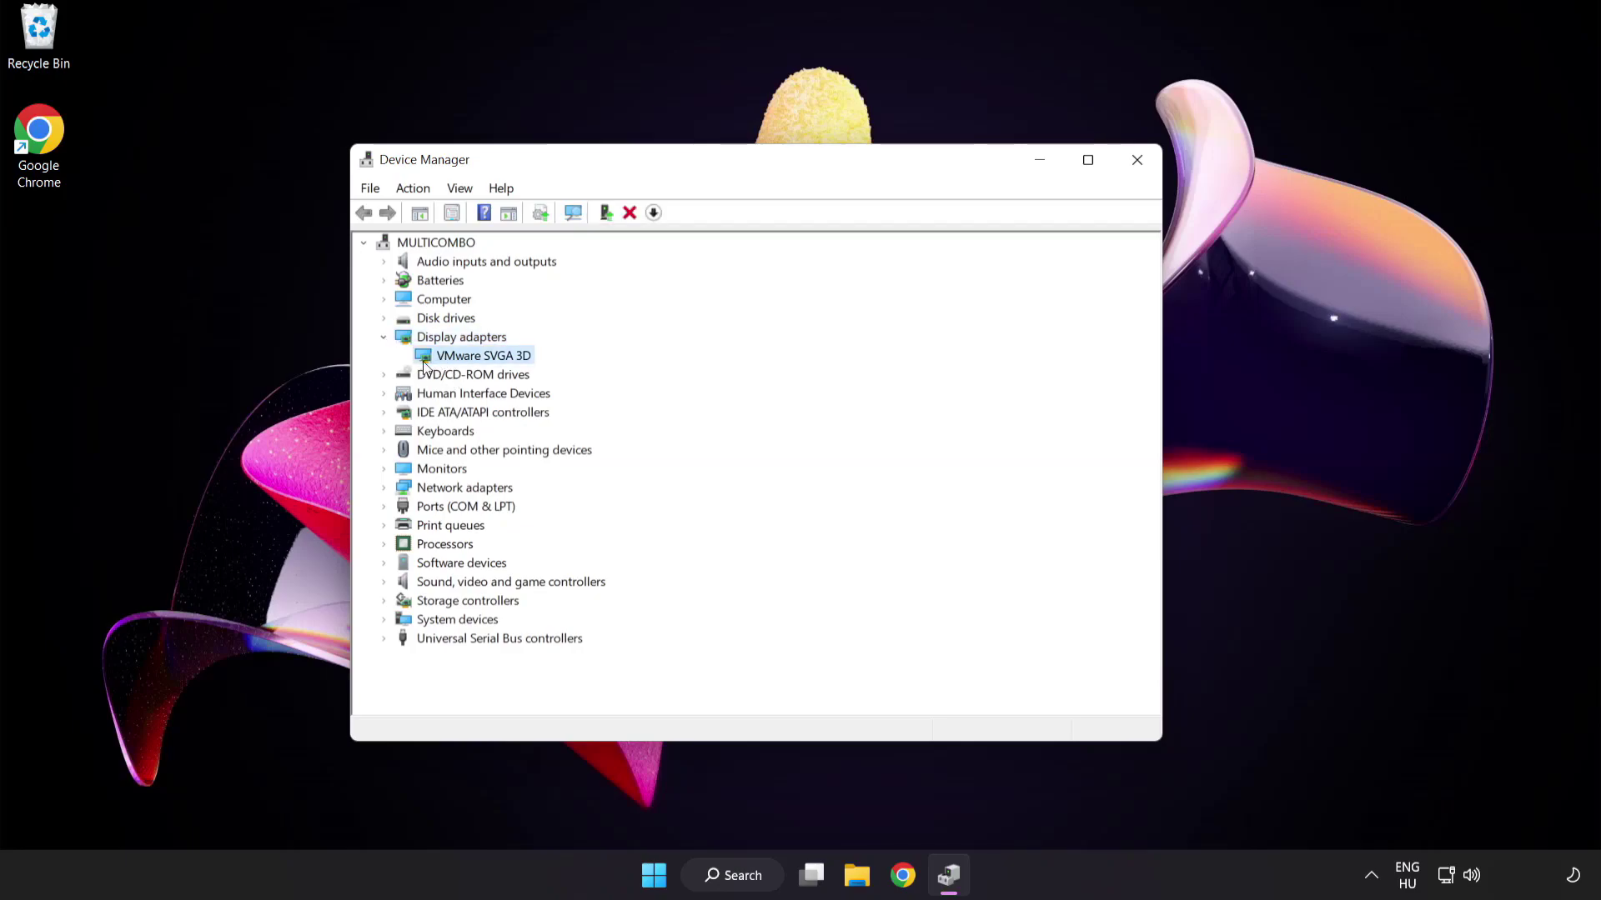
right_click(475, 363)
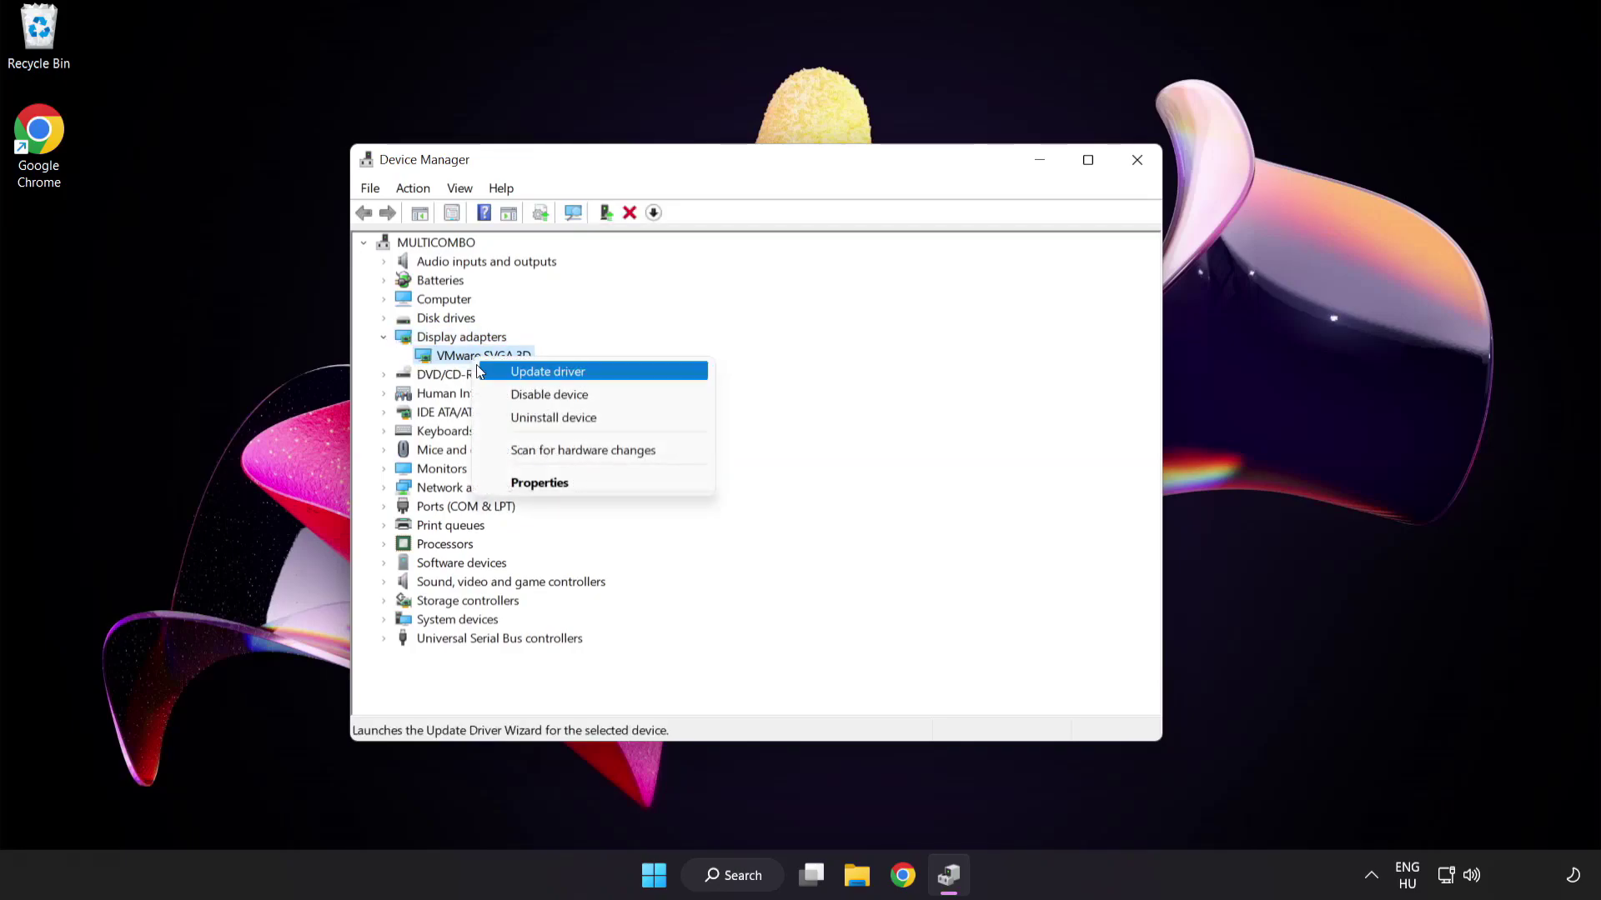
Search automatically for drivers, accept that the best driver is installed, and close Device Manager.
click(621, 372)
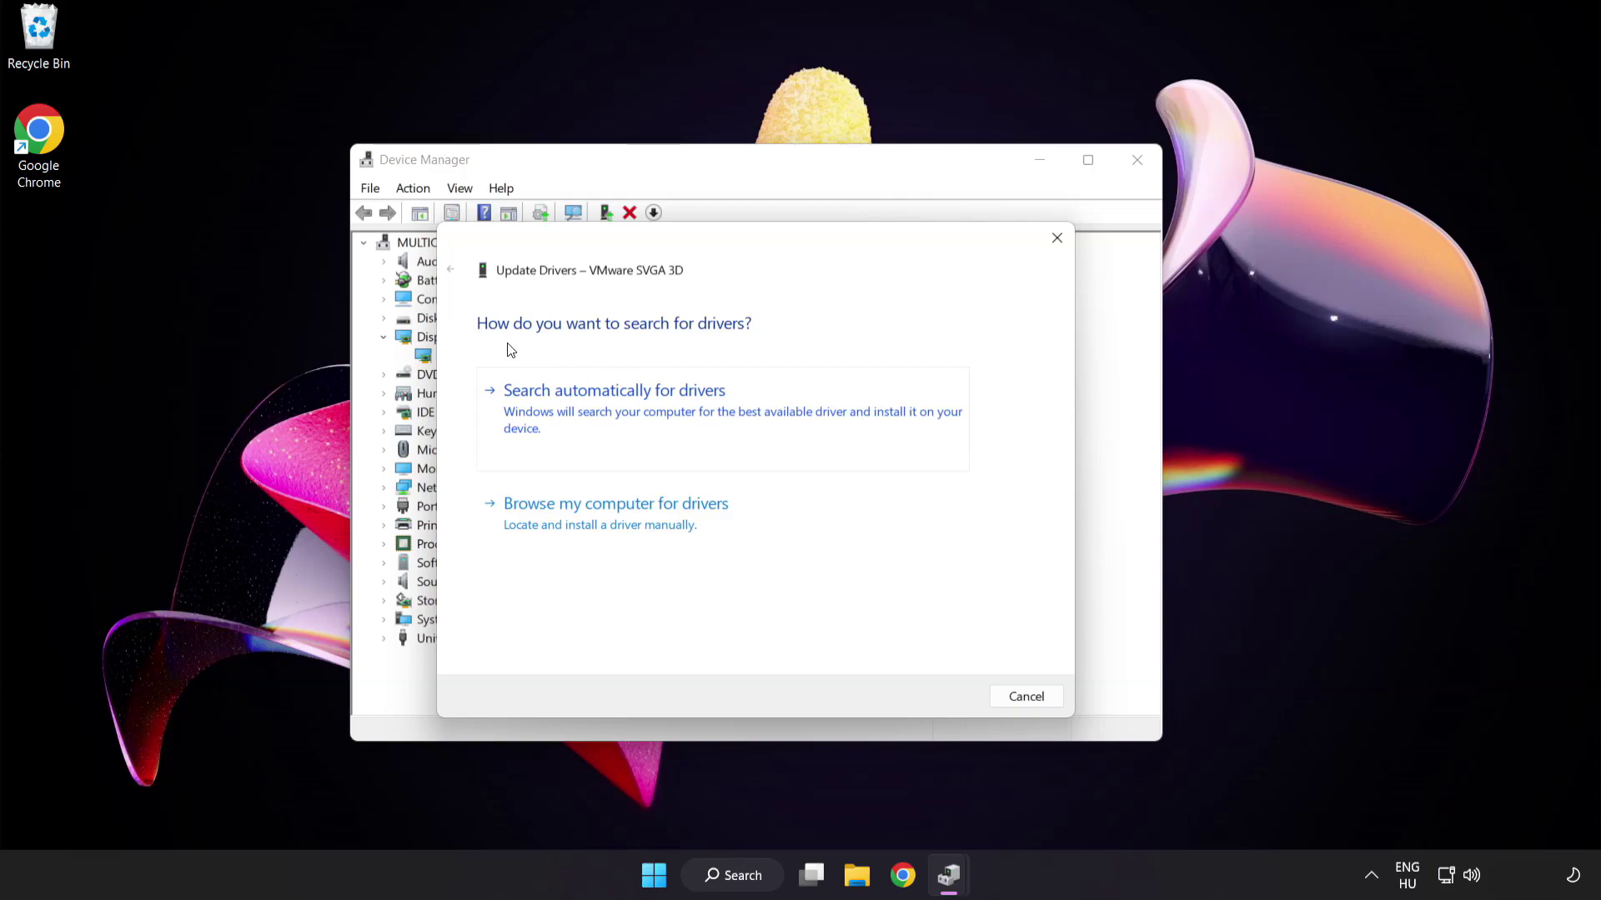
click(697, 406)
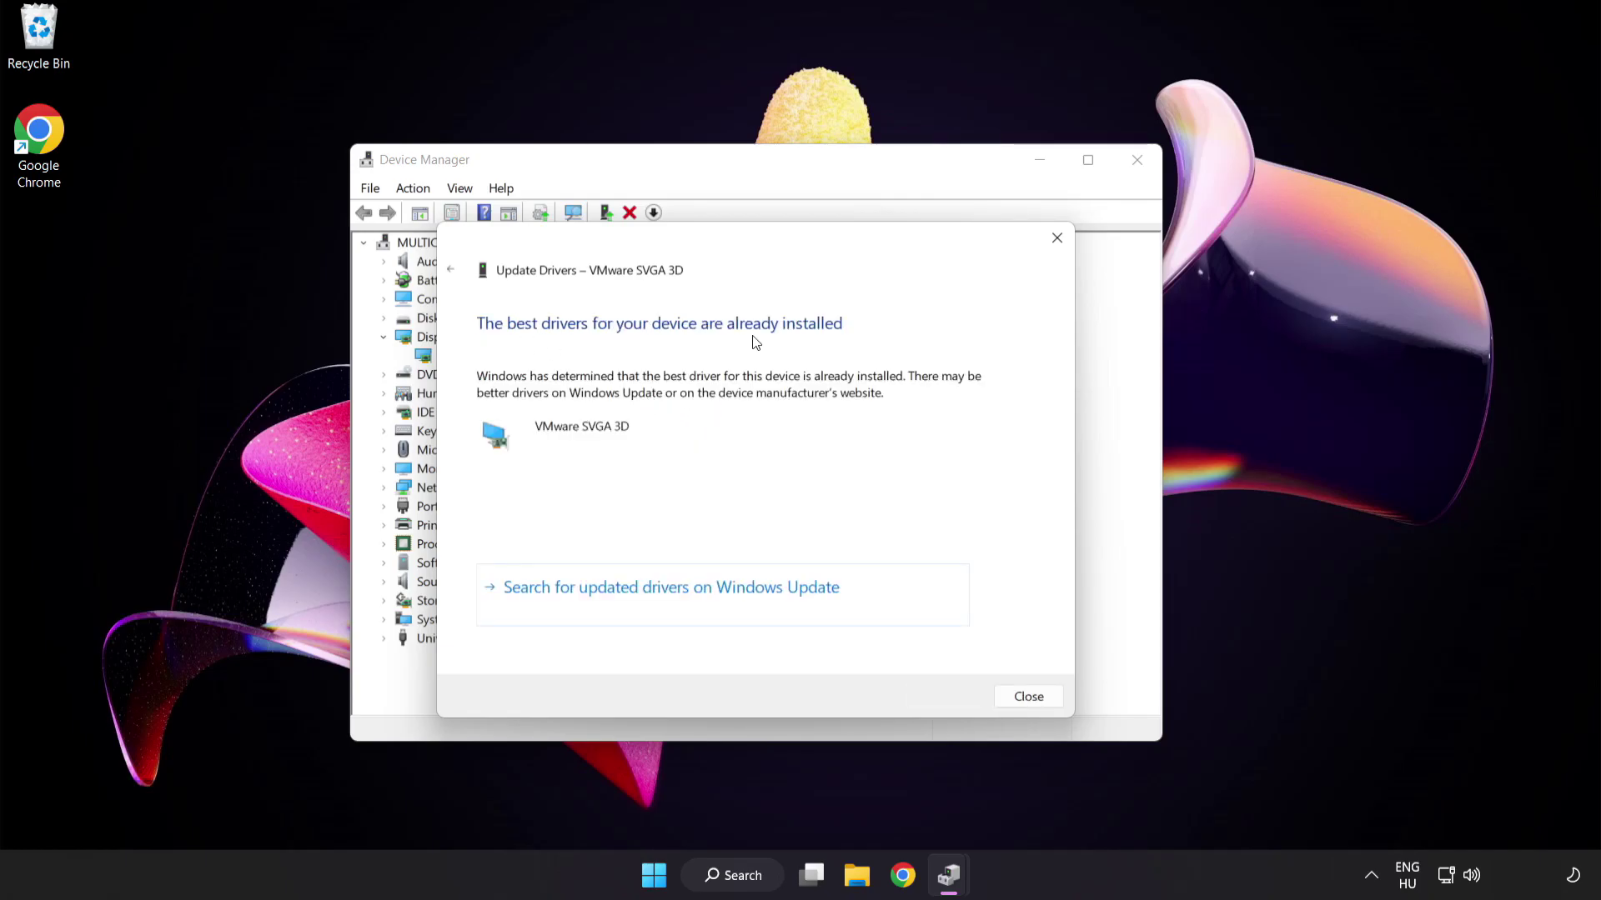
click(1023, 700)
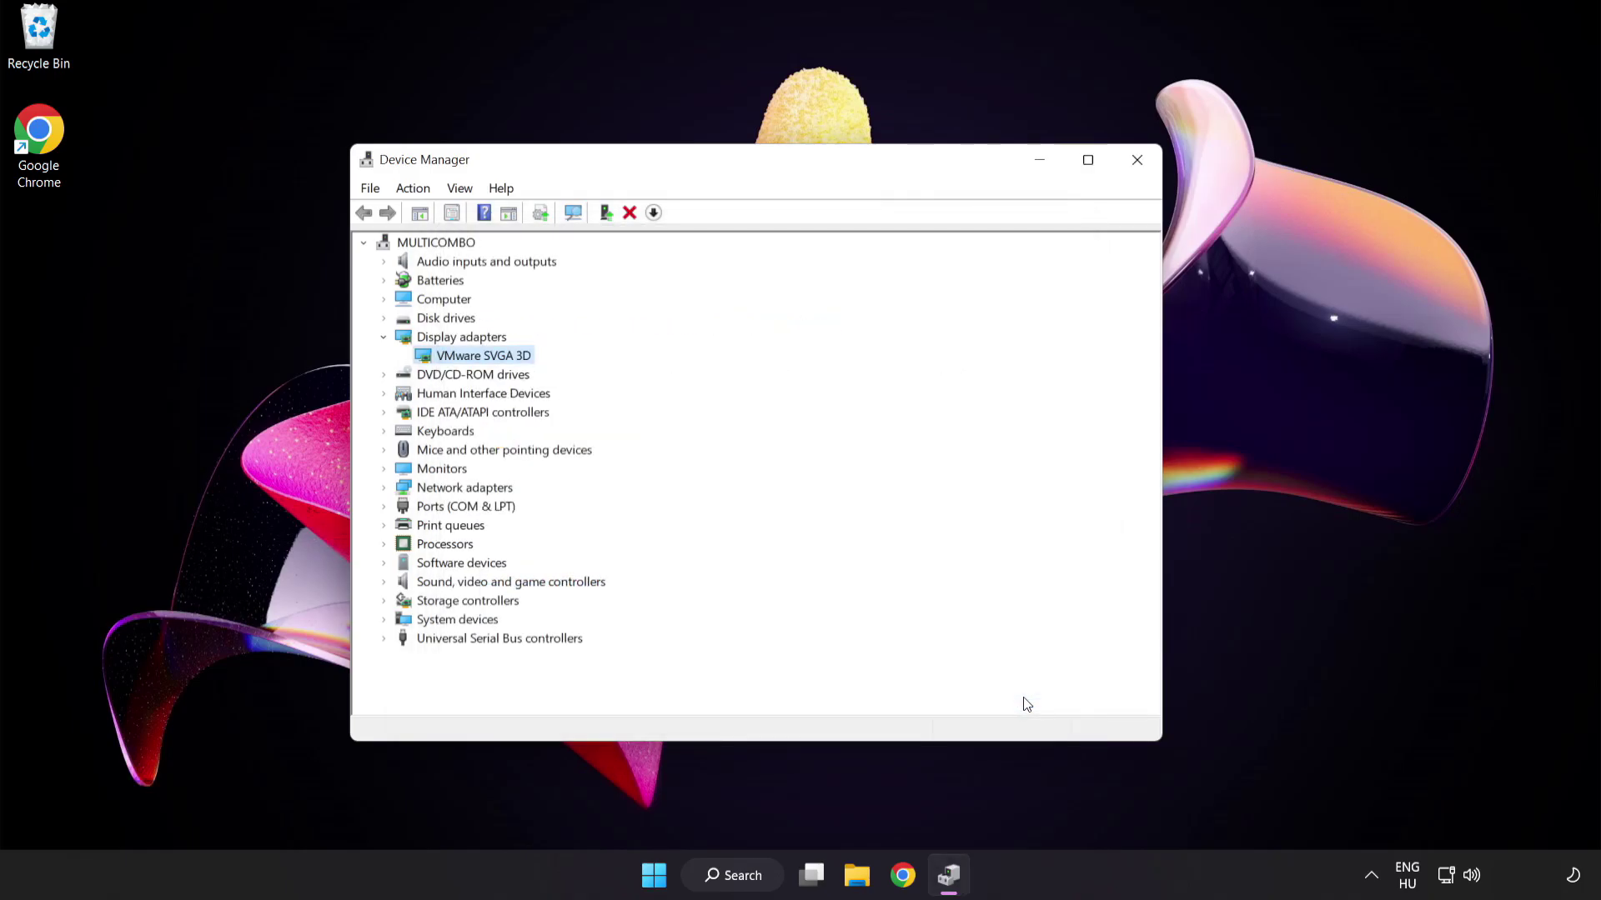
click(1137, 161)
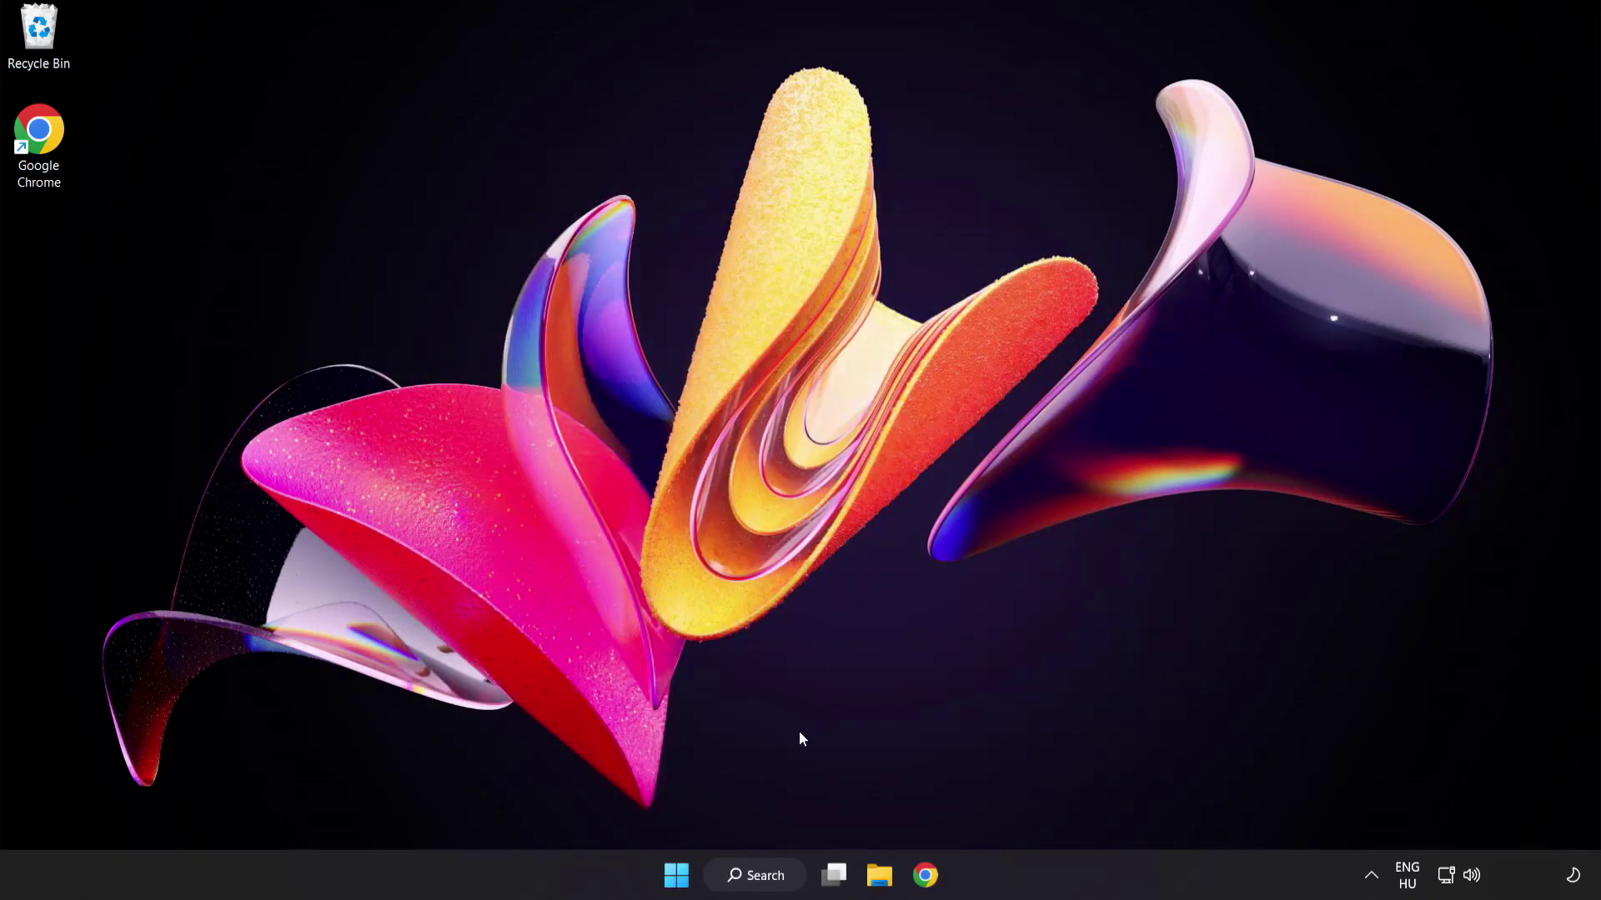
Search for 'update' and open the Windows Update settings.
click(775, 882)
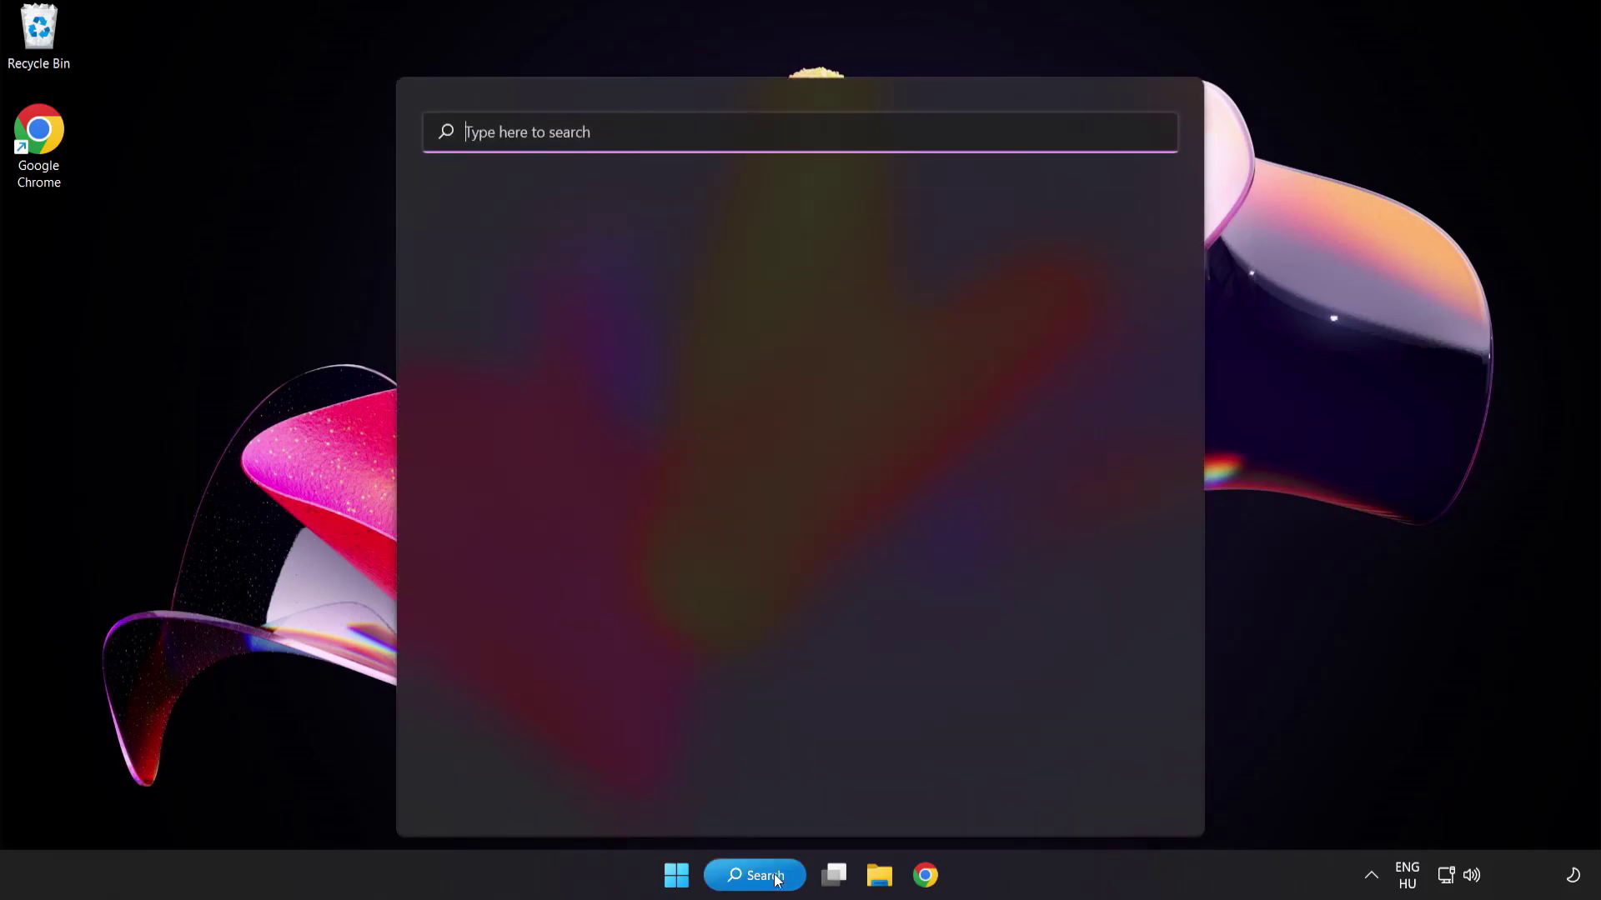
text(u)
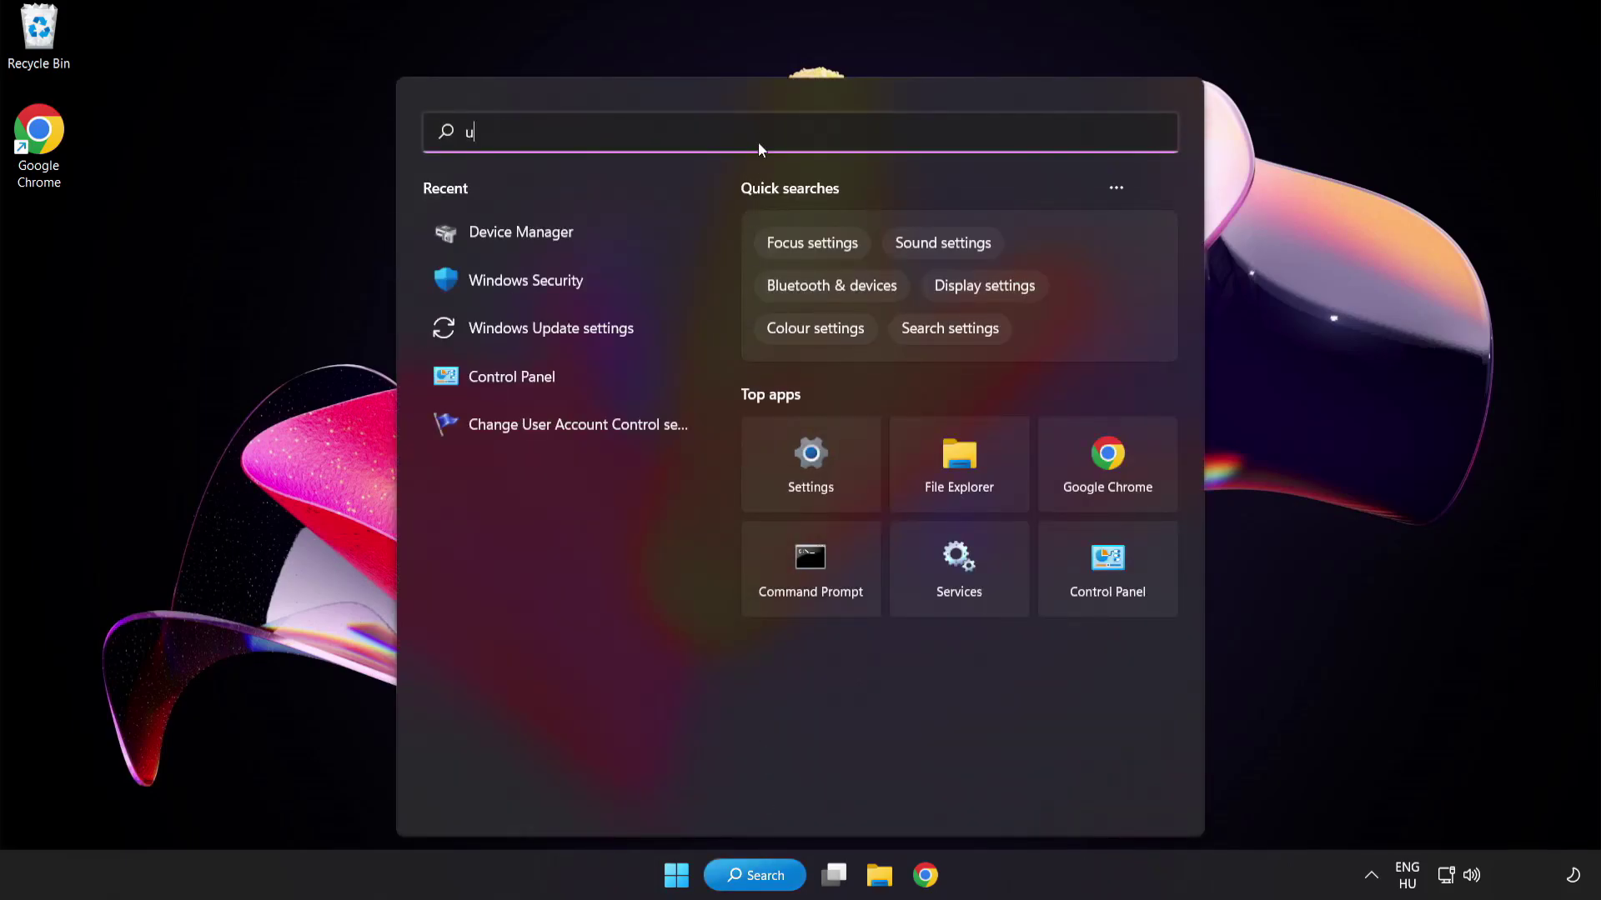
text(pdate)
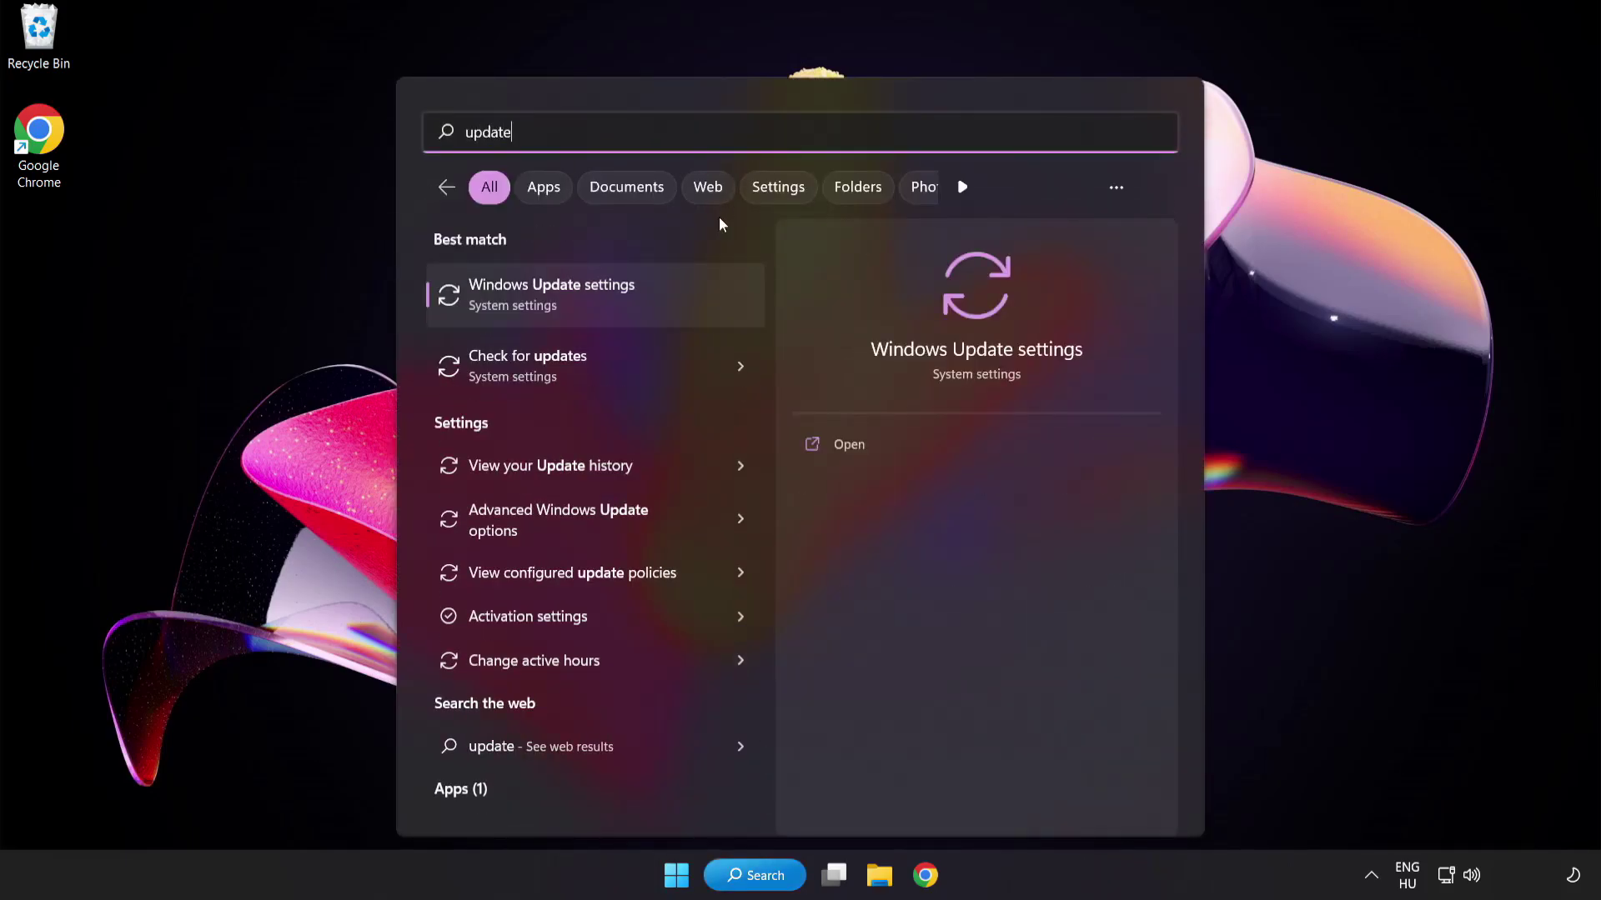
click(612, 302)
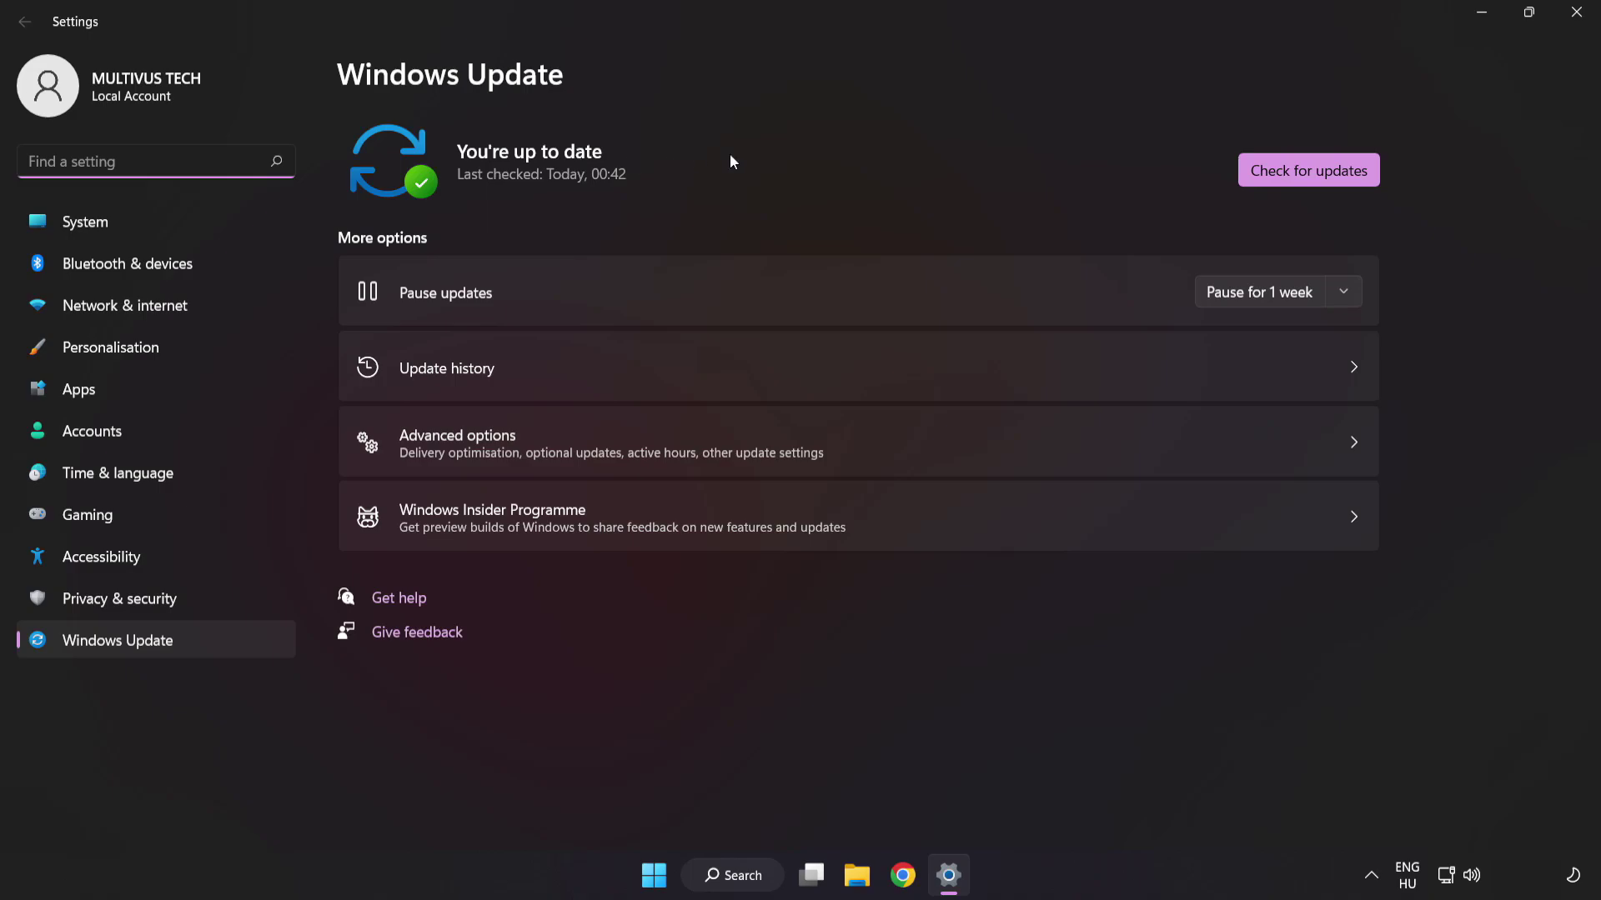
Check for Windows updates, confirm the PC is up to date, and close Settings.
click(1302, 179)
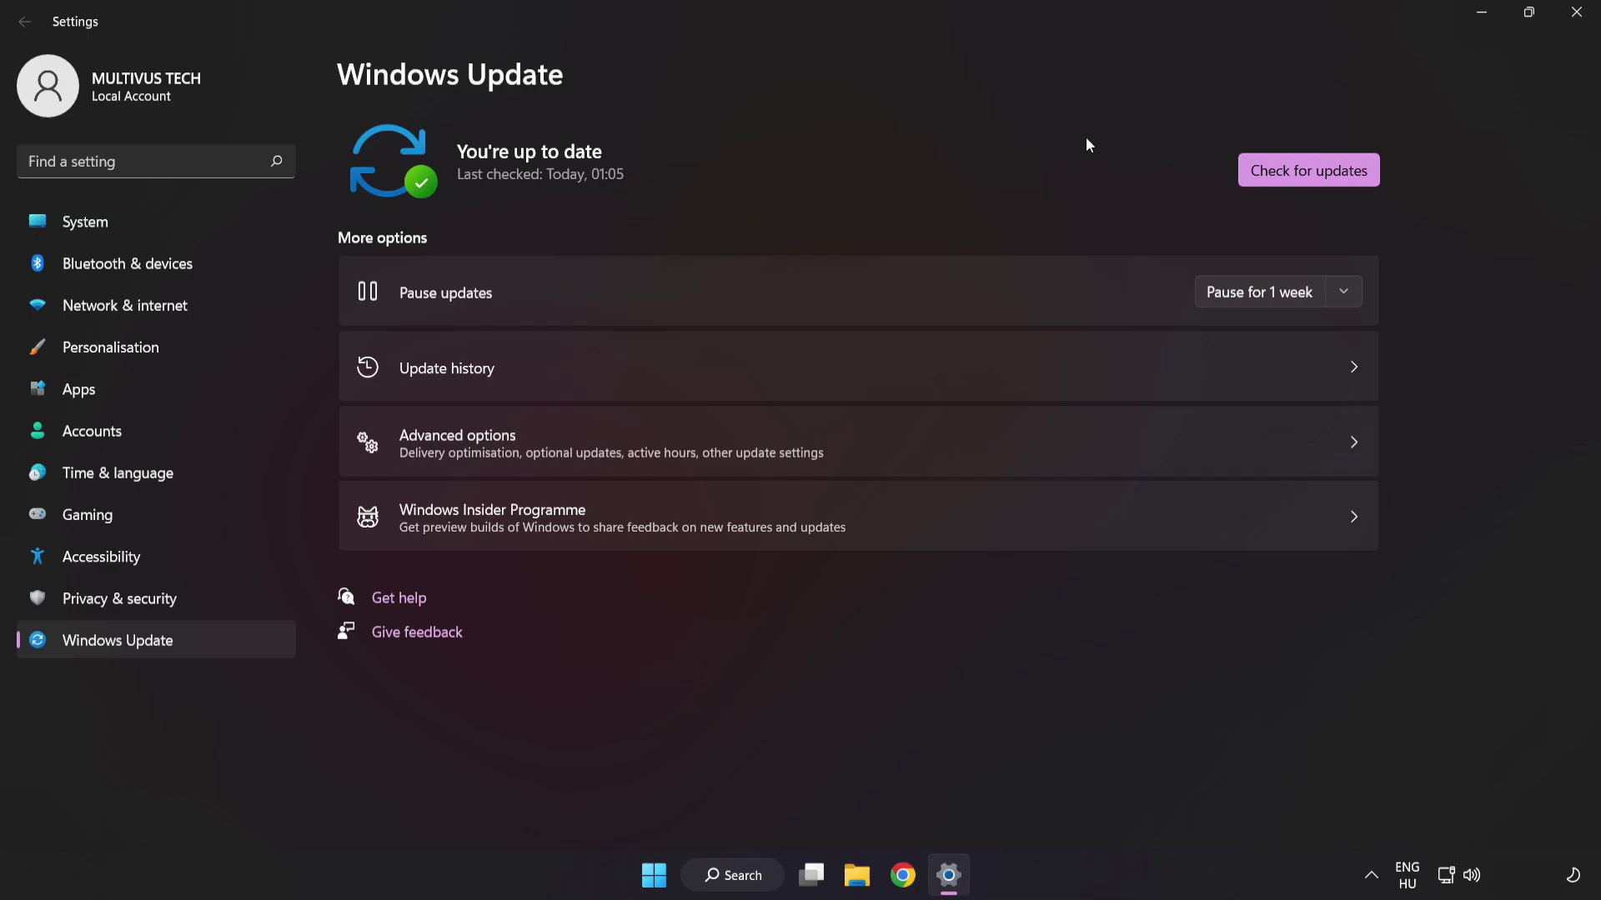
click(1573, 23)
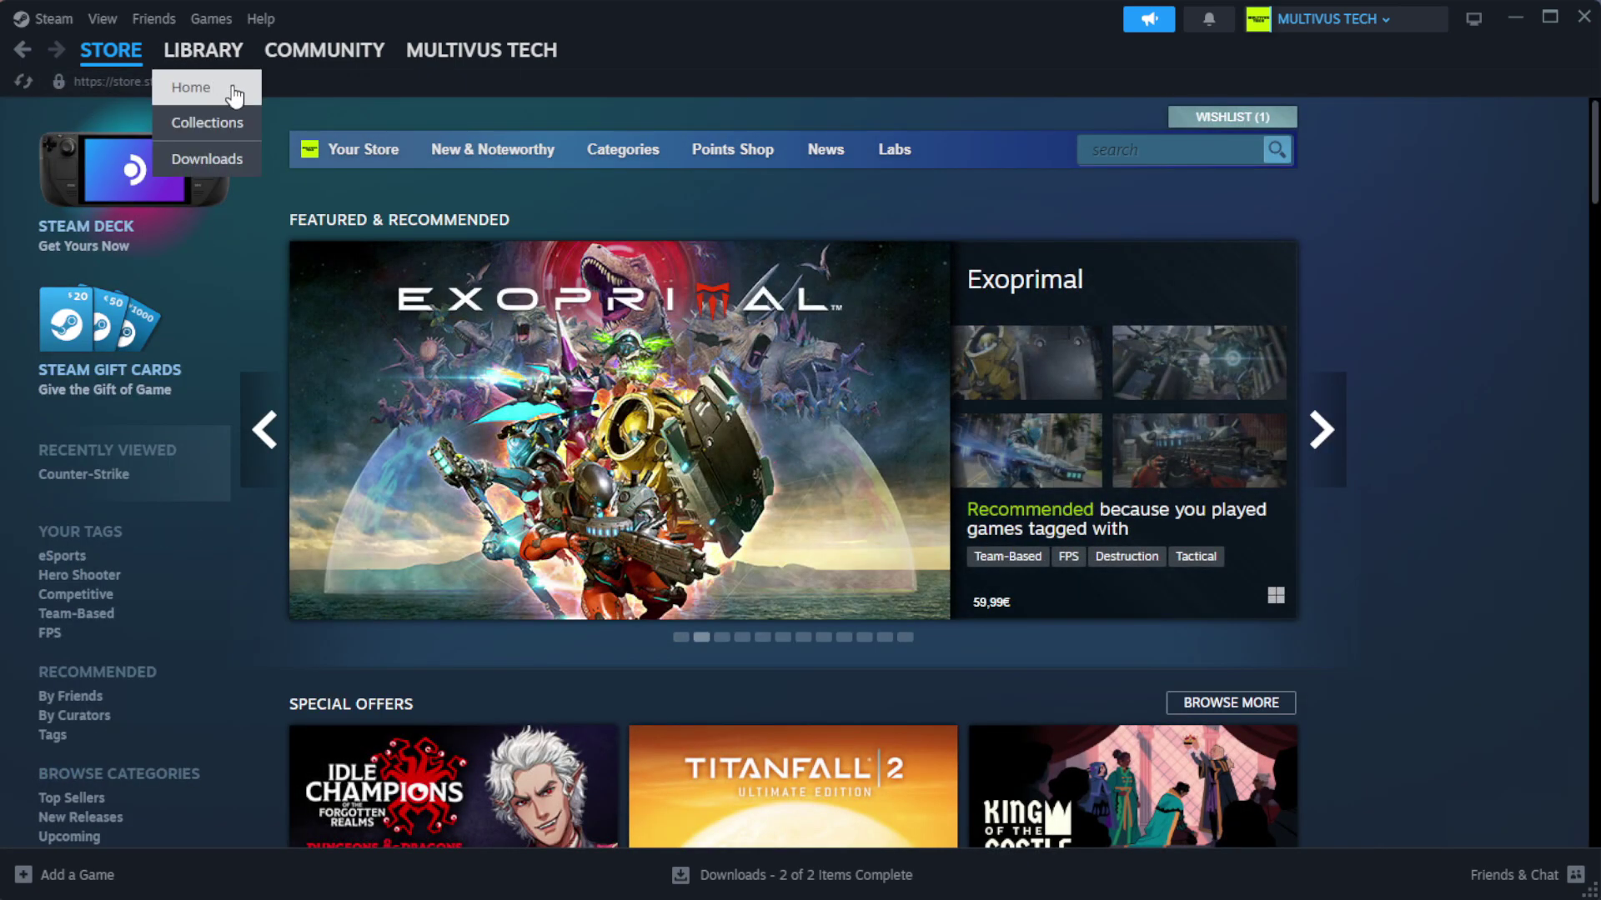
From the Steam library home, open the properties of YOUR NOT WORKING GAME.
click(205, 85)
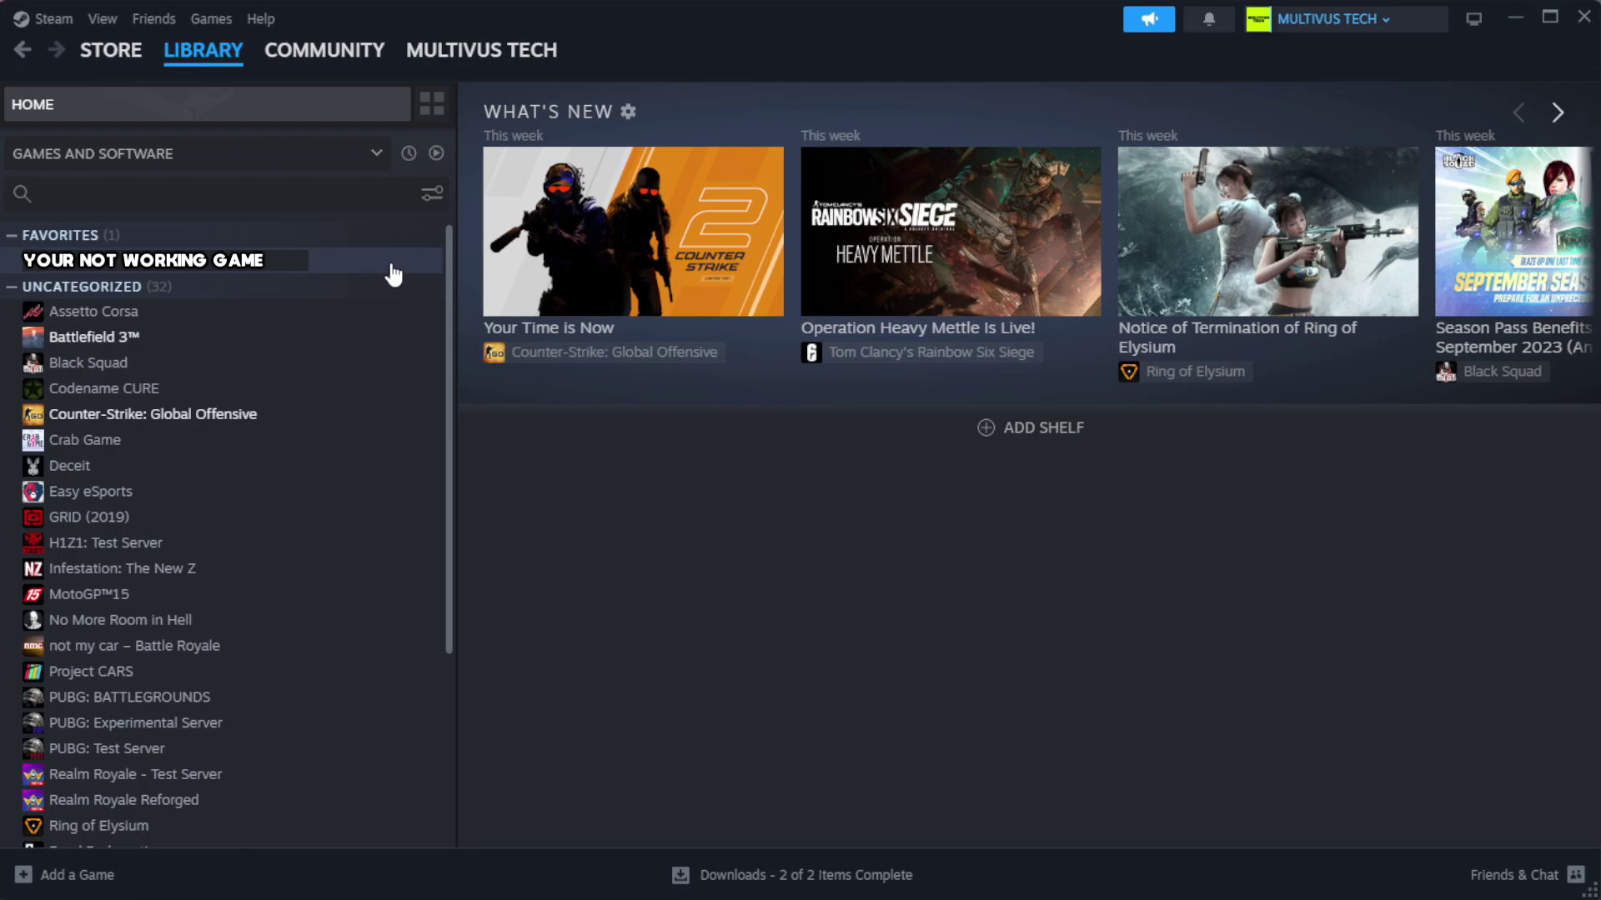
right_click(394, 265)
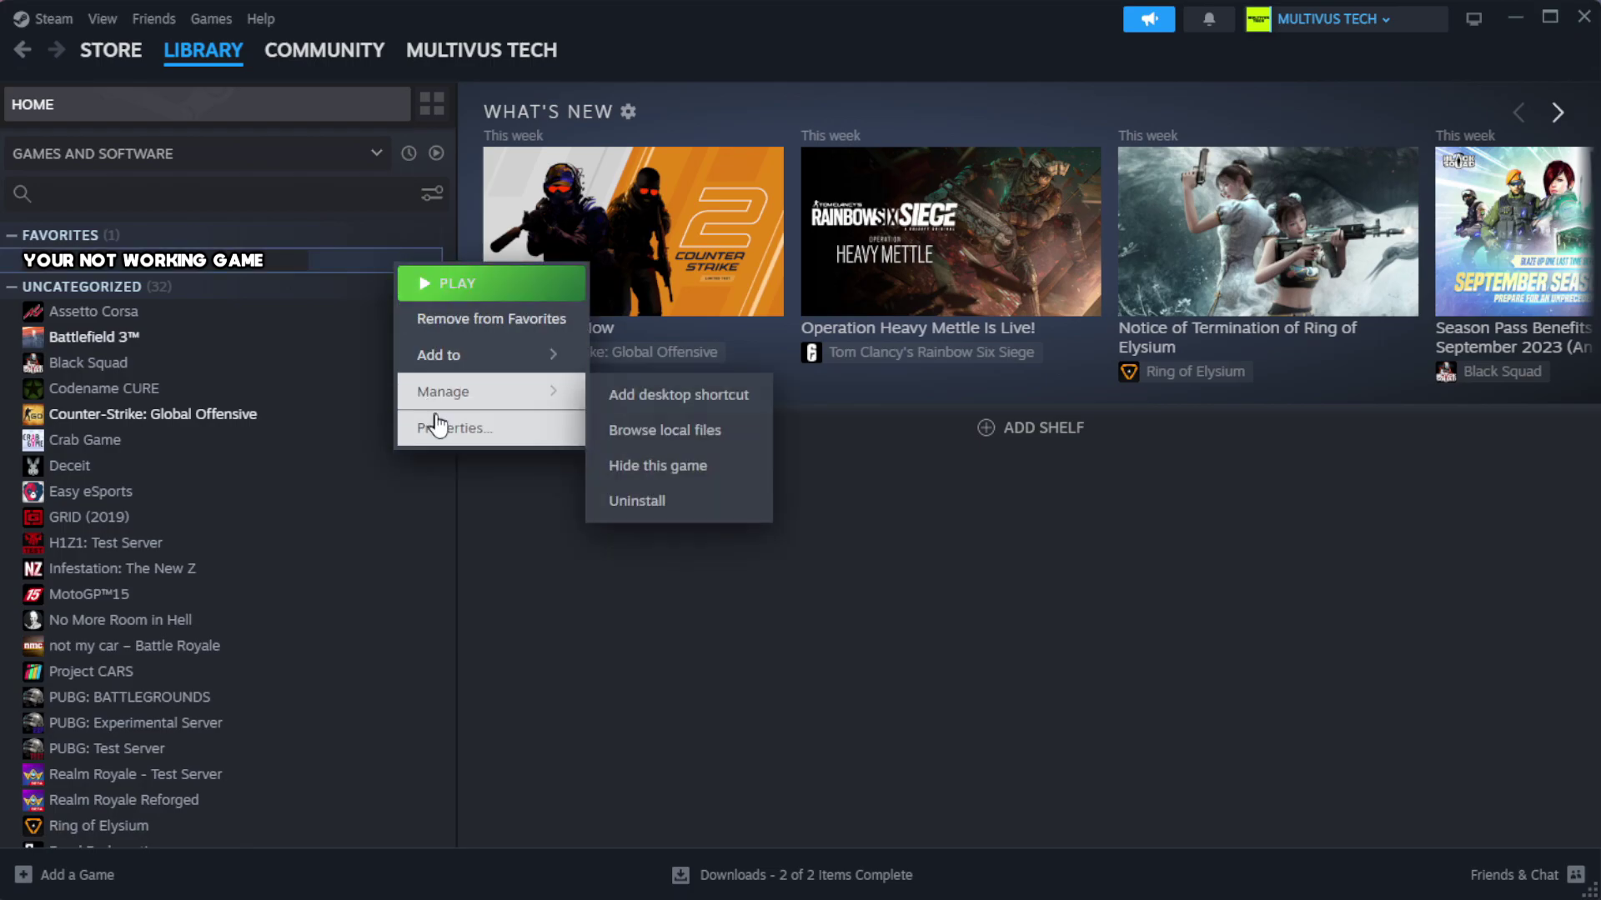
click(507, 438)
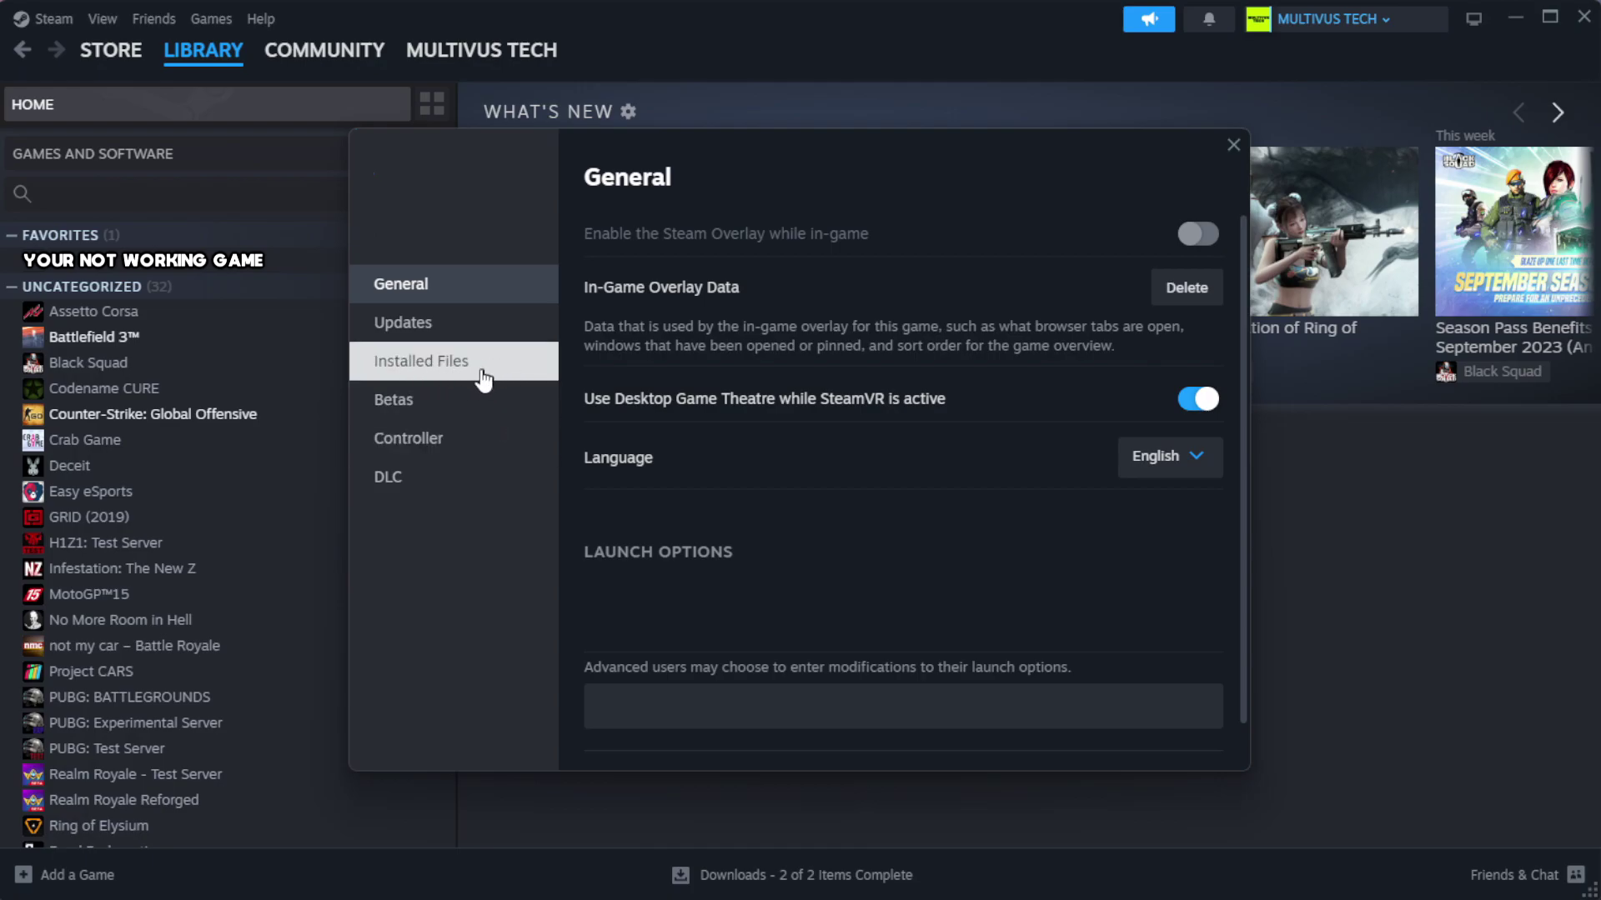
Verify the integrity of the game's 1039 installed files, then browse to its install folder.
click(526, 379)
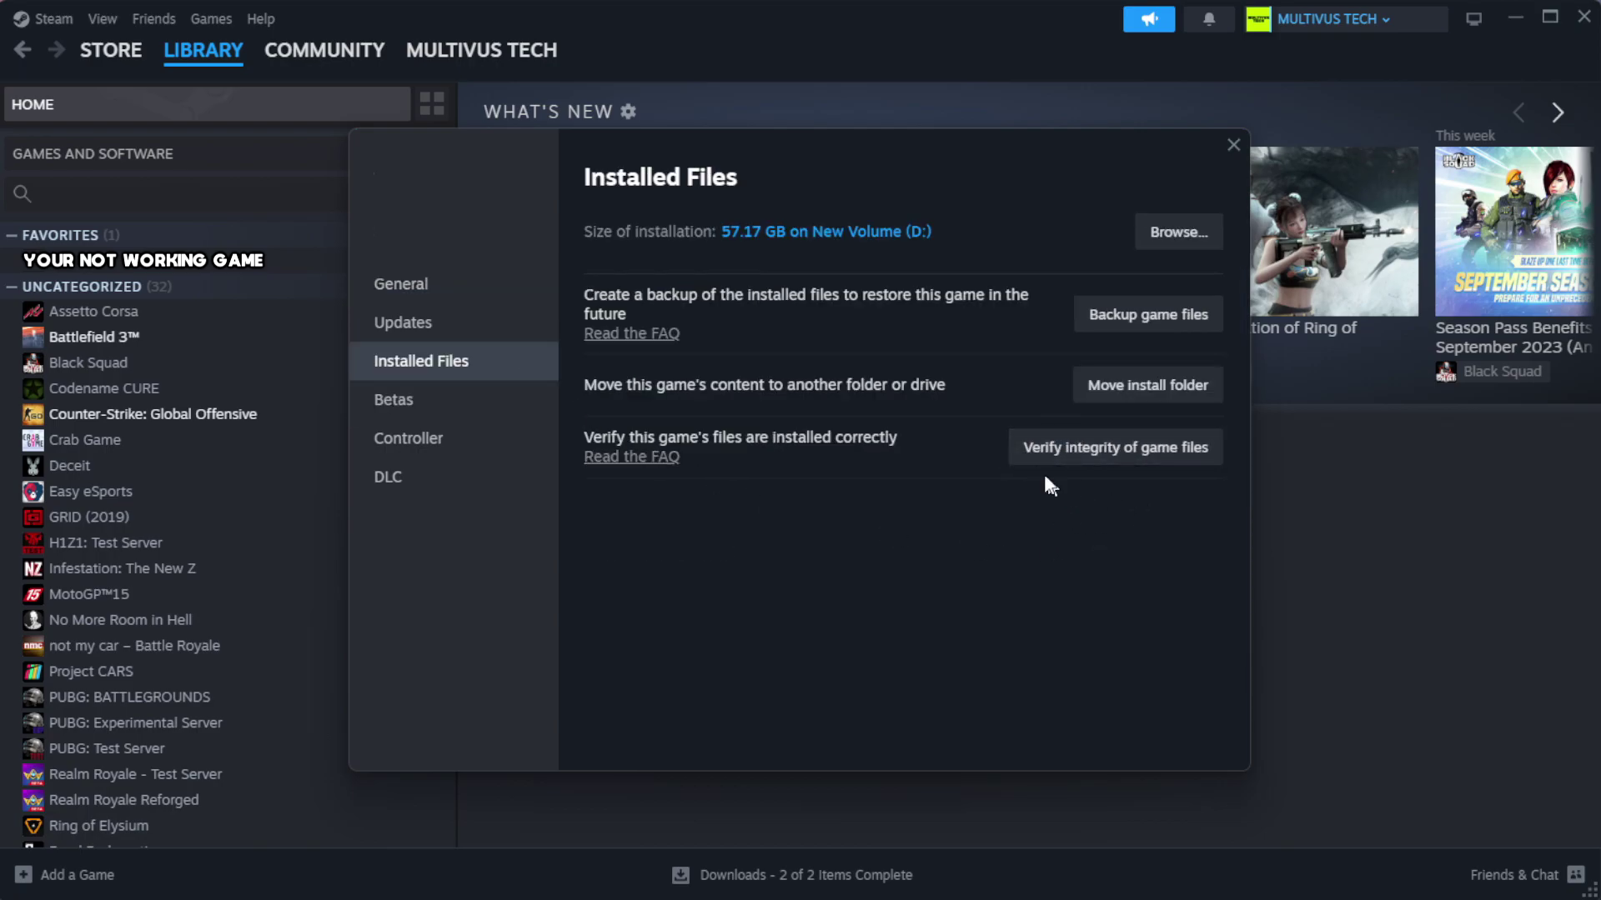
click(1124, 455)
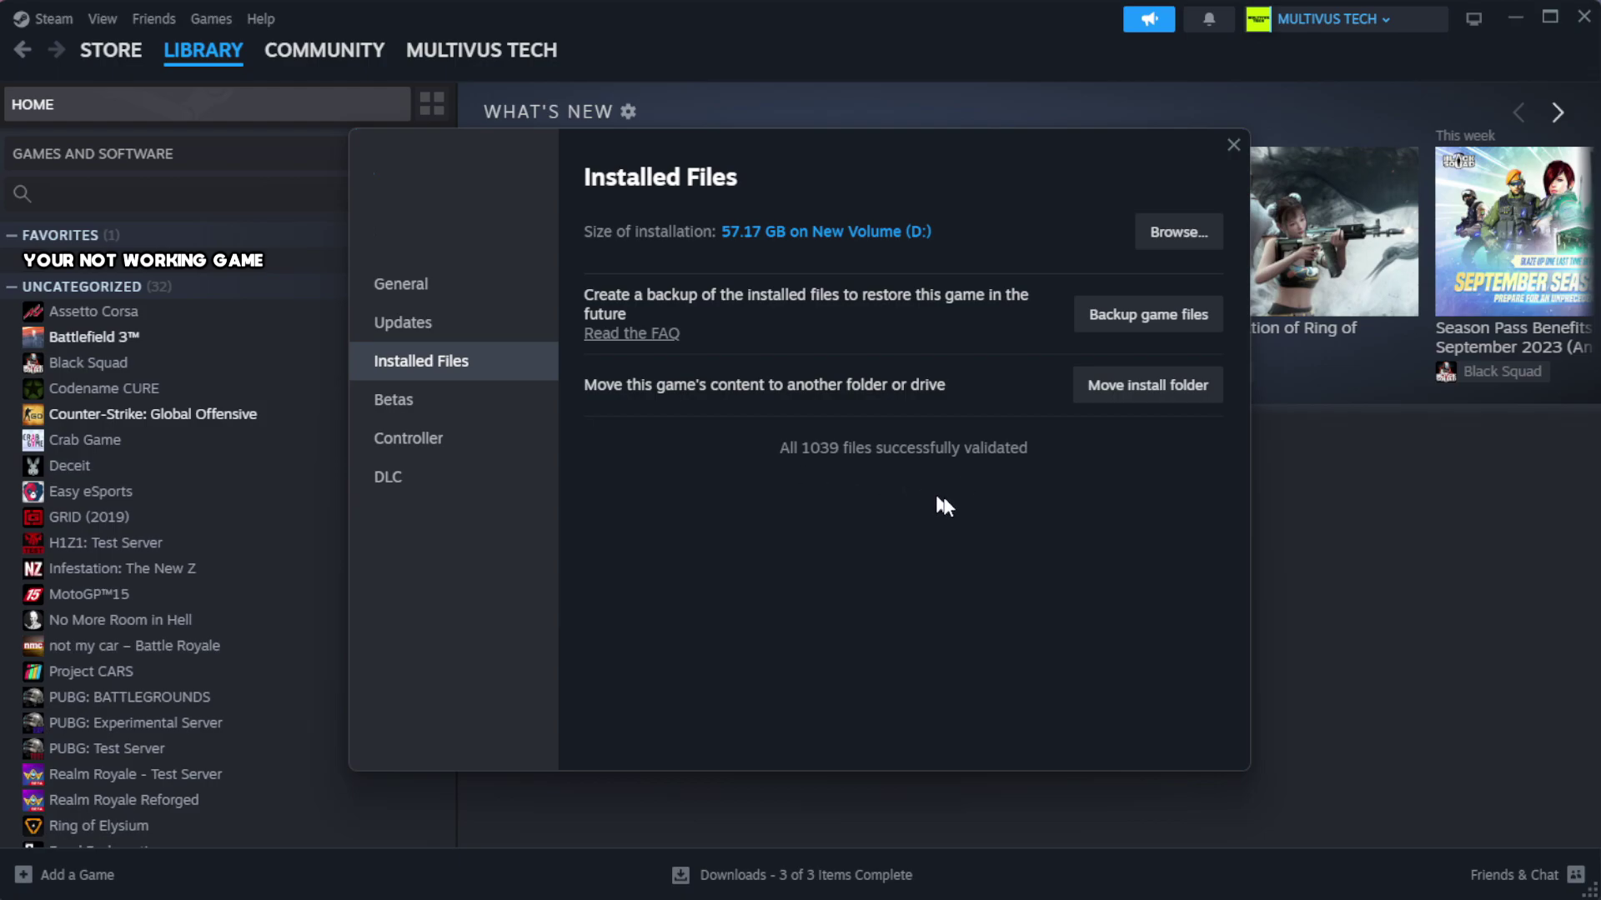
click(1176, 237)
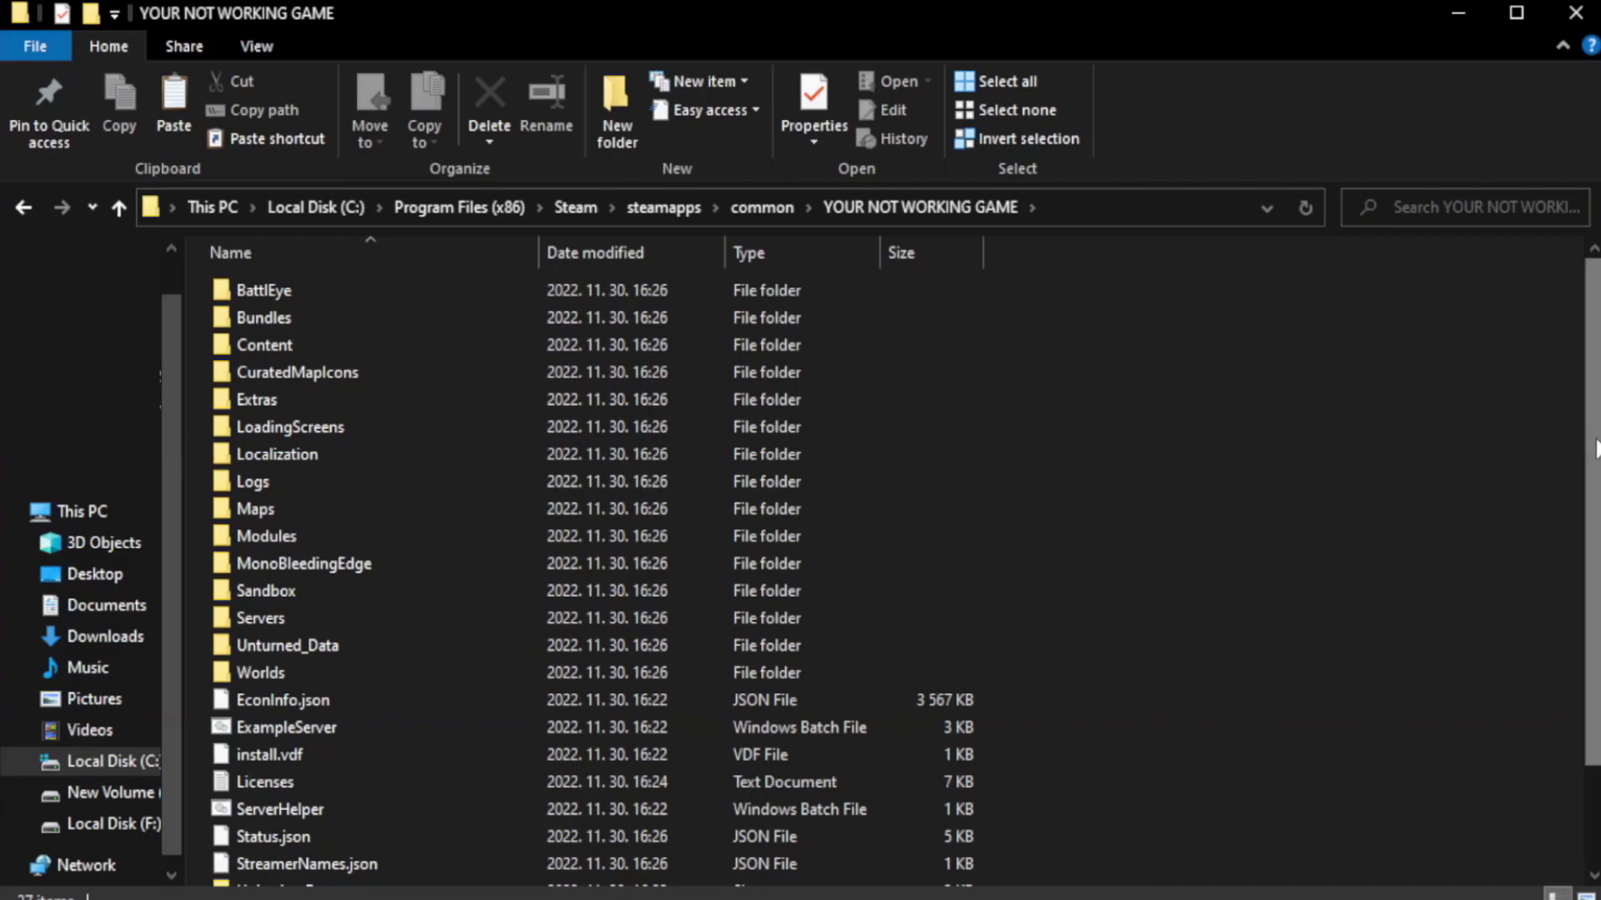
drag(1592, 497, 1596, 596)
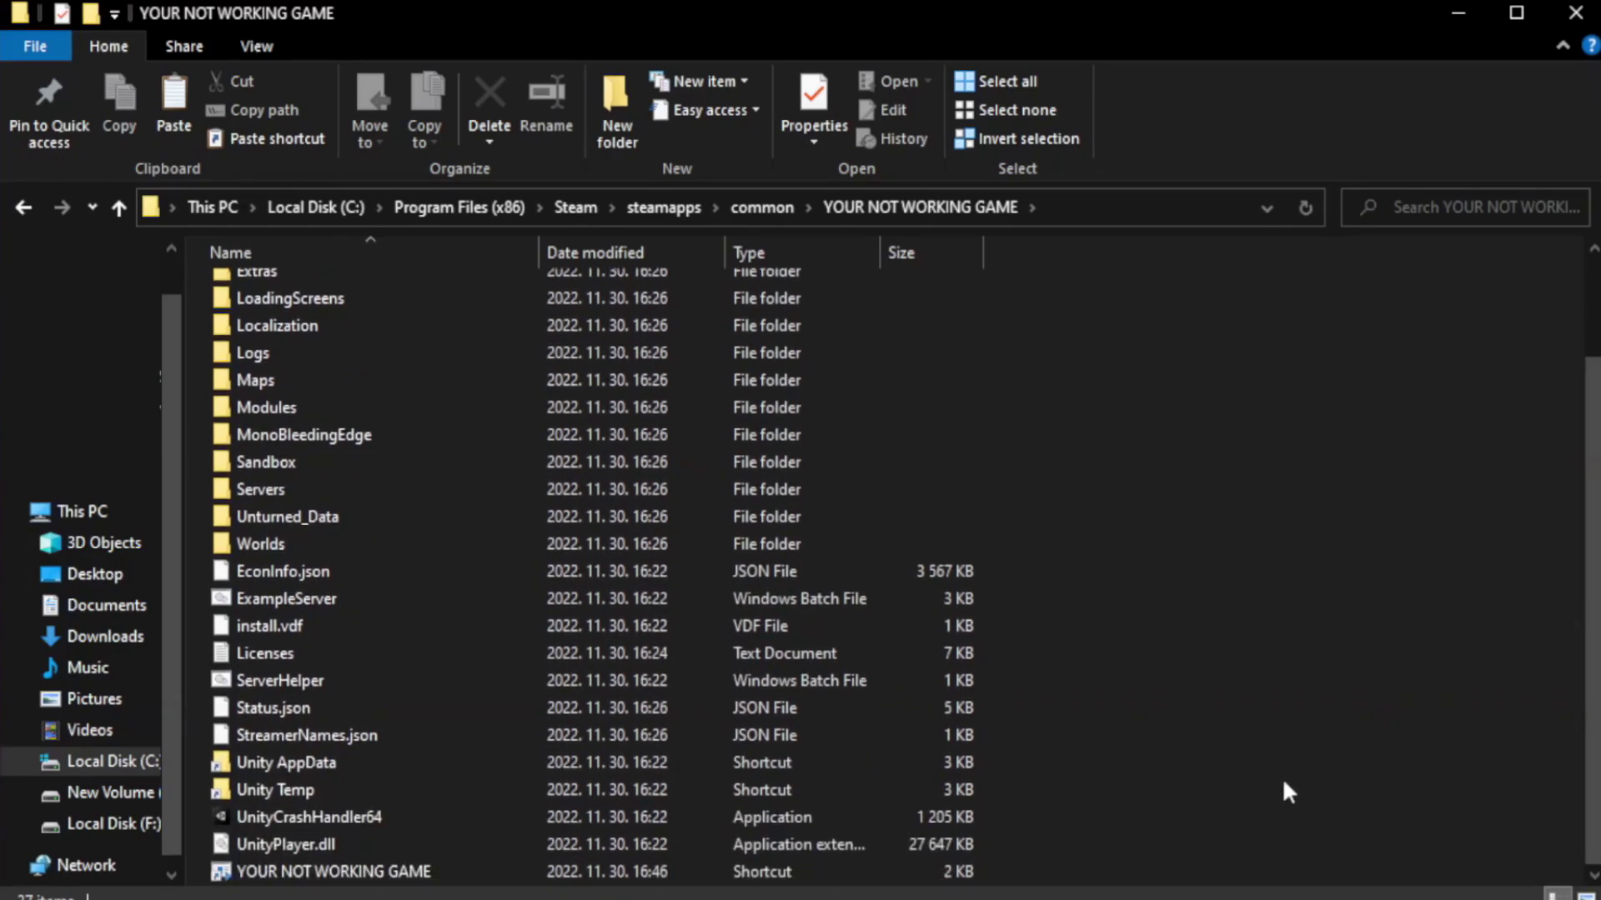
Open the Properties dialog of the YOUR NOT WORKING GAME shortcut.
click(621, 873)
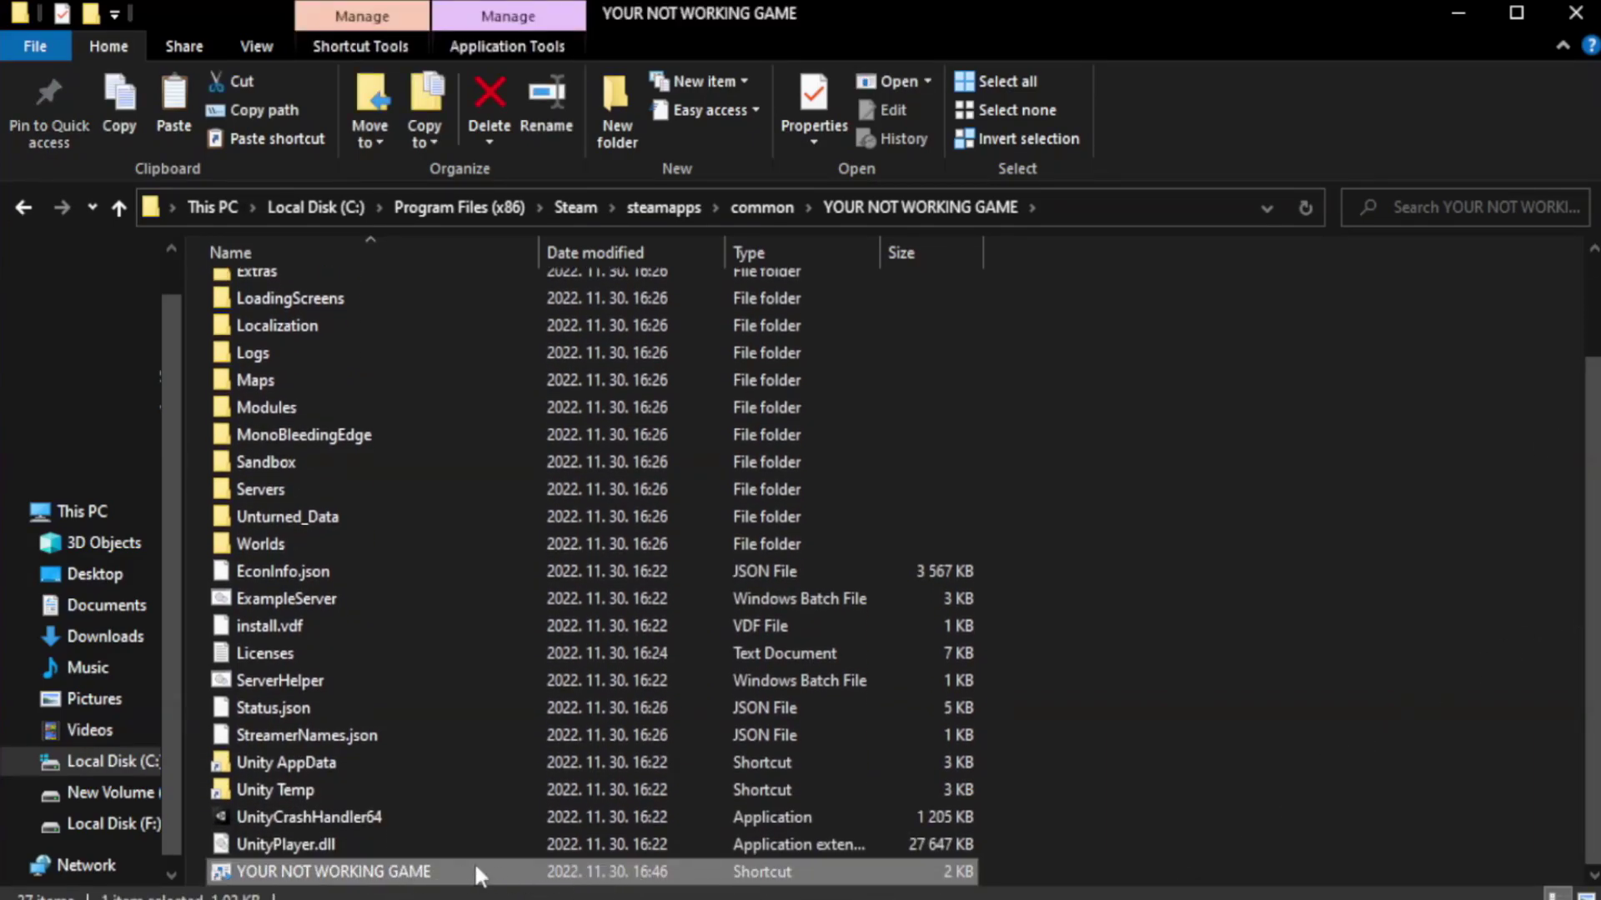
right_click(535, 867)
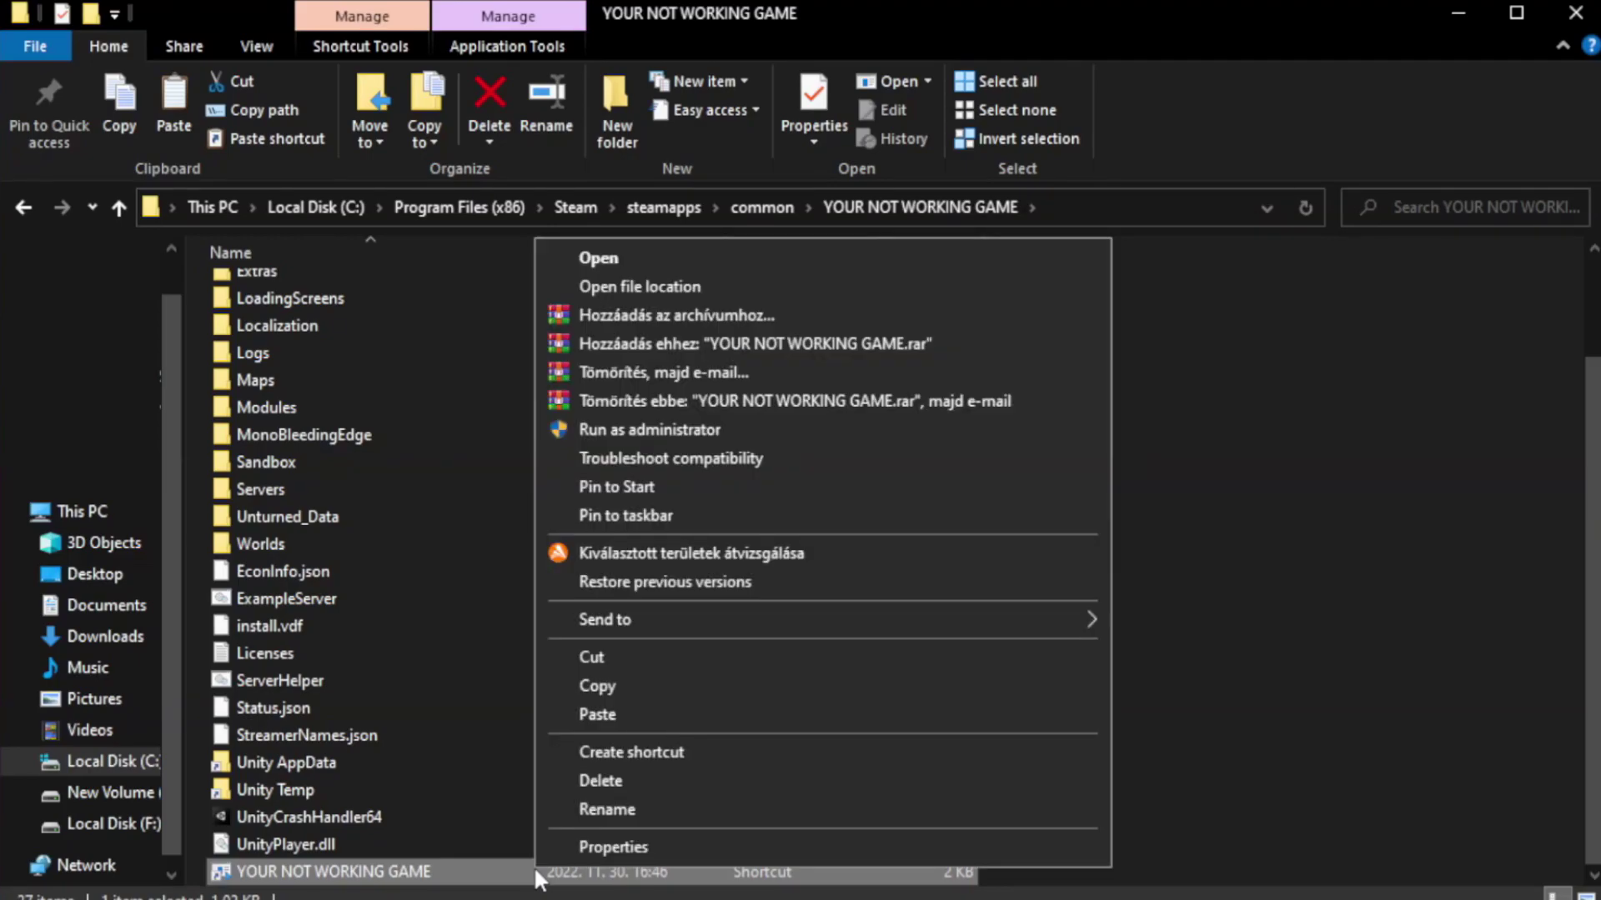
click(815, 855)
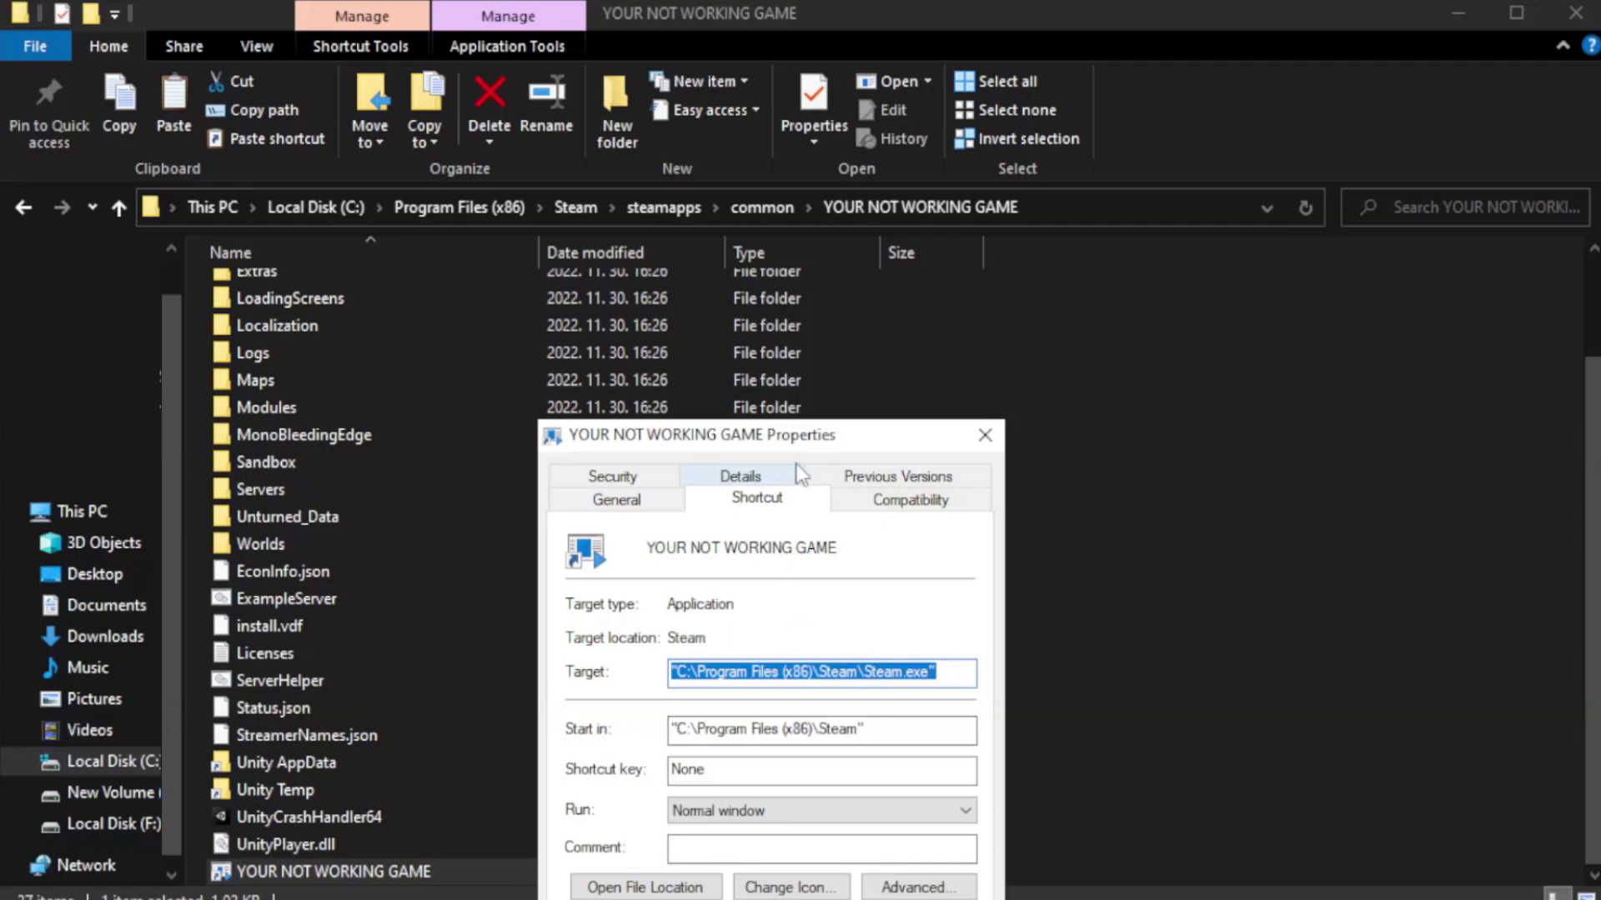
Move the Properties dialog up and show the shortcut's Compatibility settings.
drag(805, 444, 805, 165)
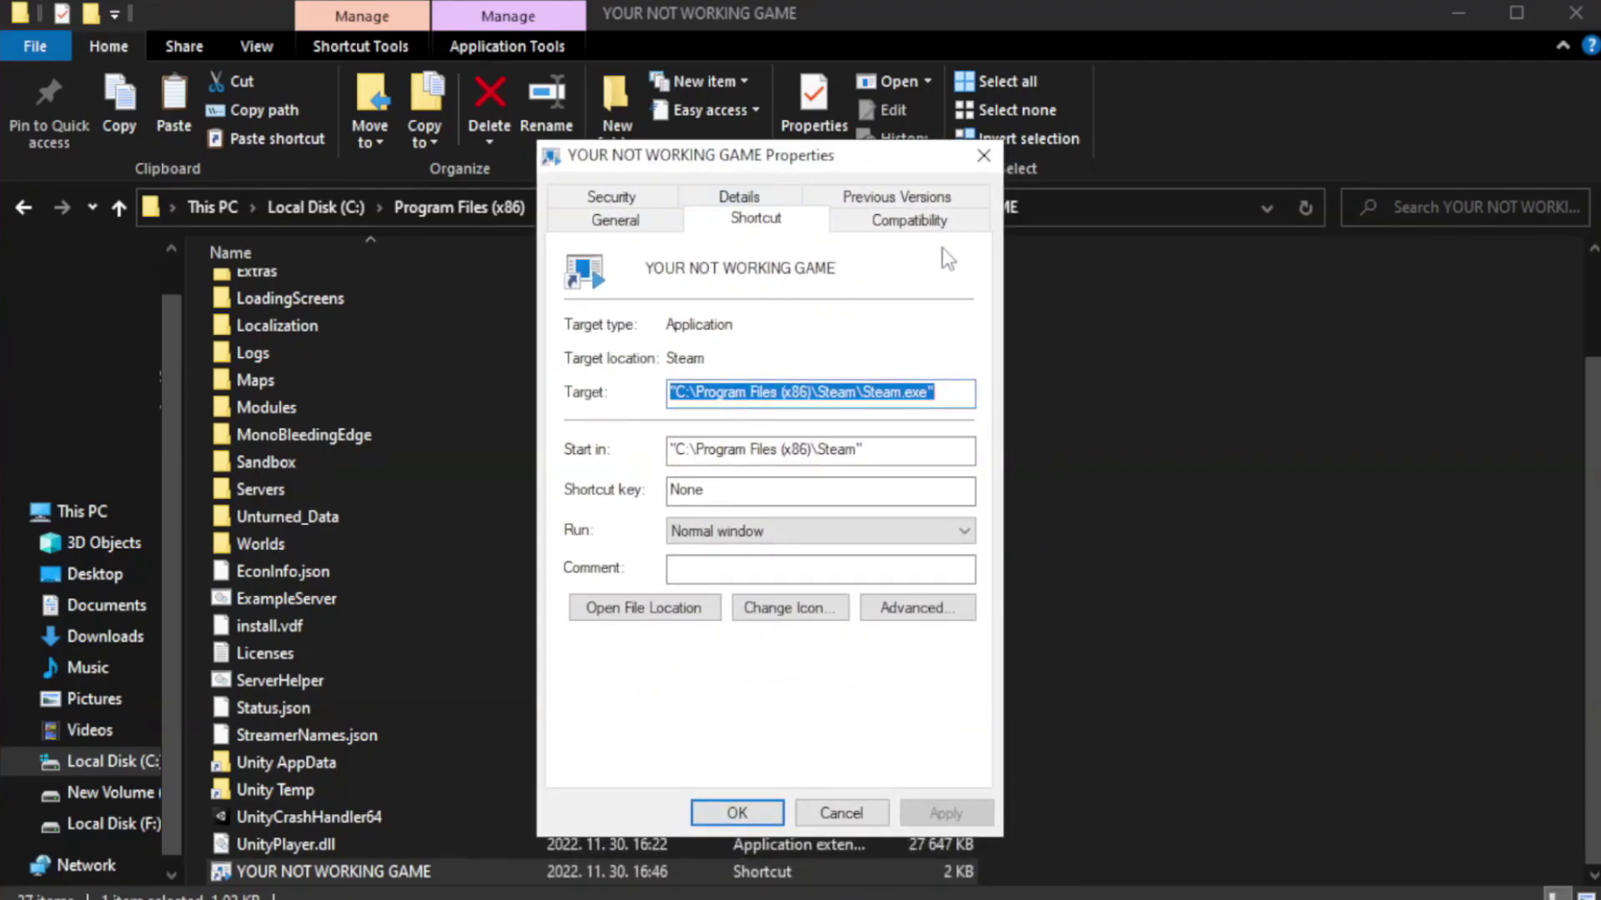
click(898, 233)
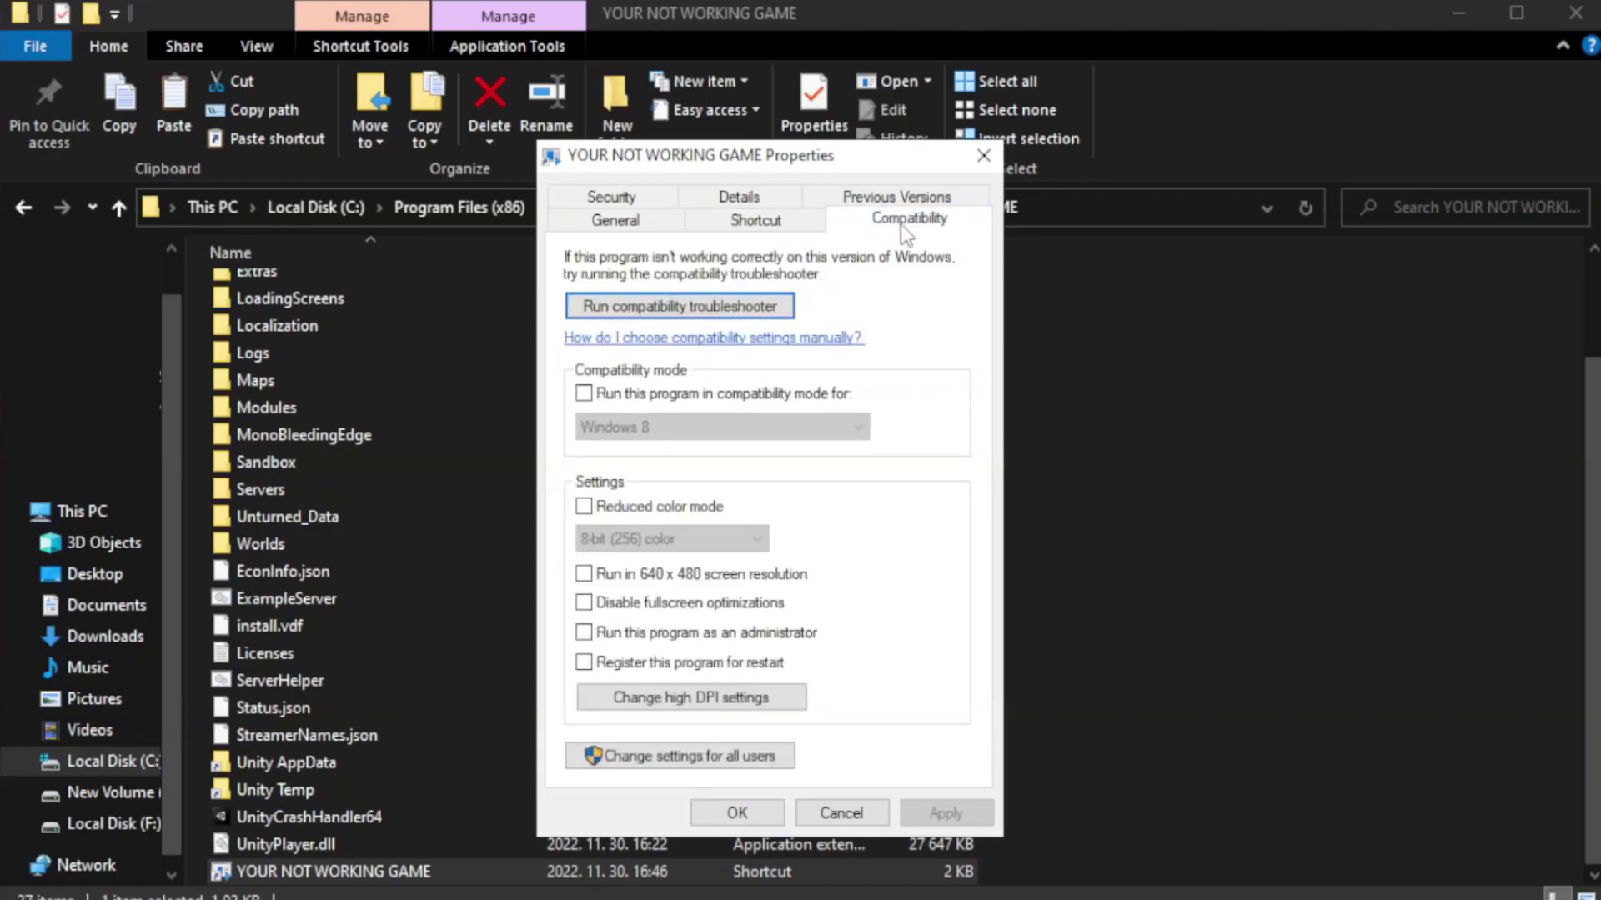
Enable Windows 8 compatibility mode and Run as administrator, then apply and confirm the settings.
click(633, 395)
click(686, 426)
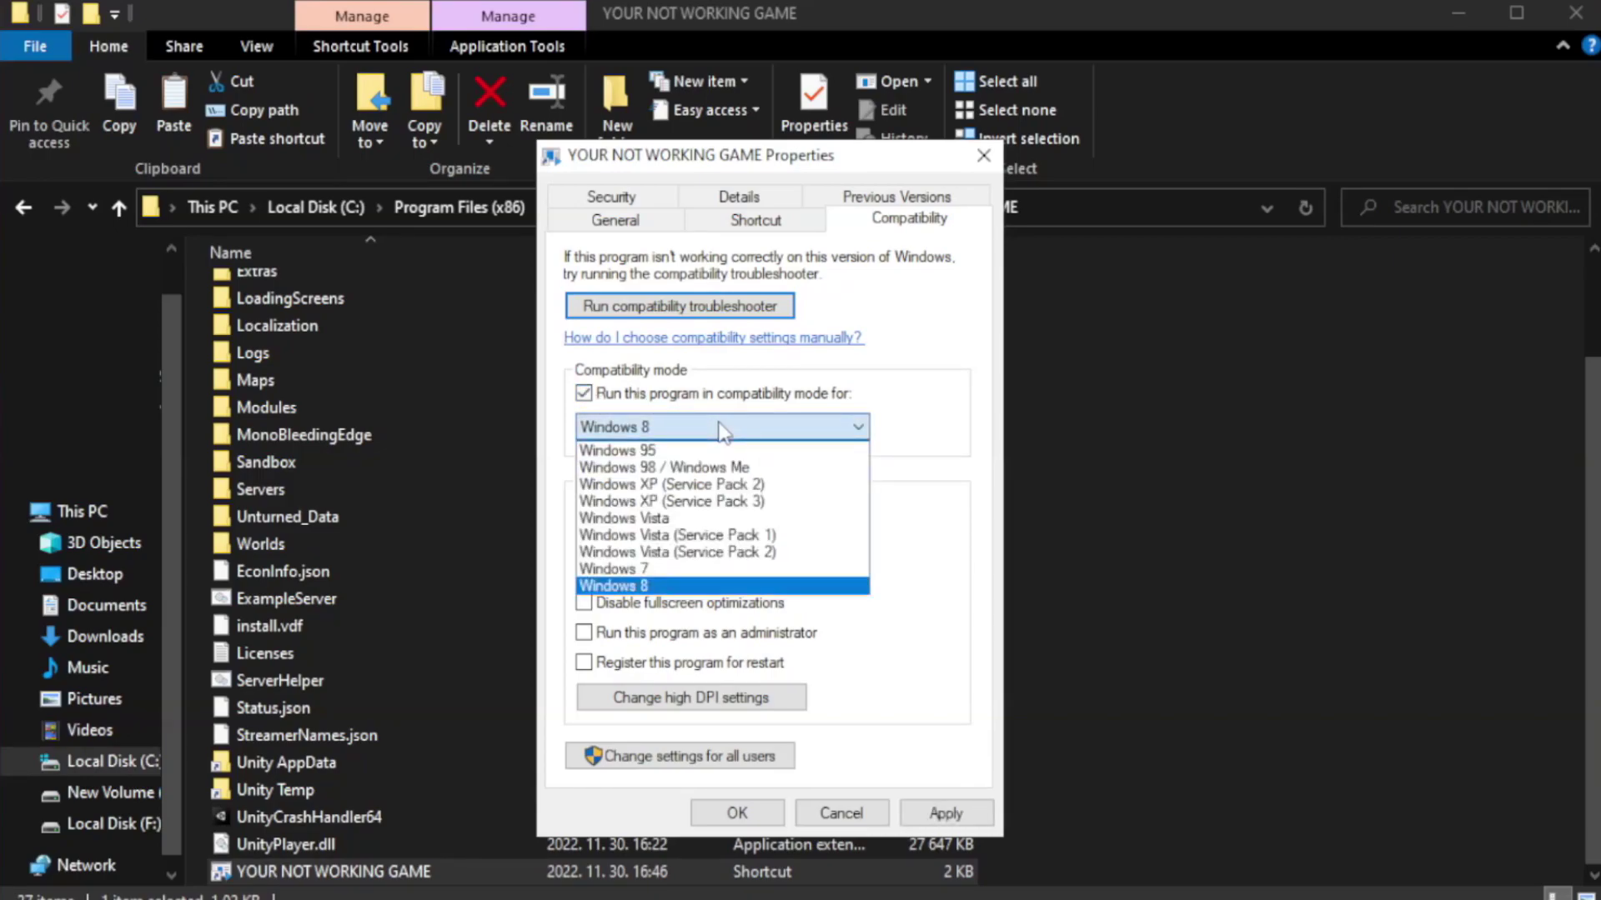
click(677, 588)
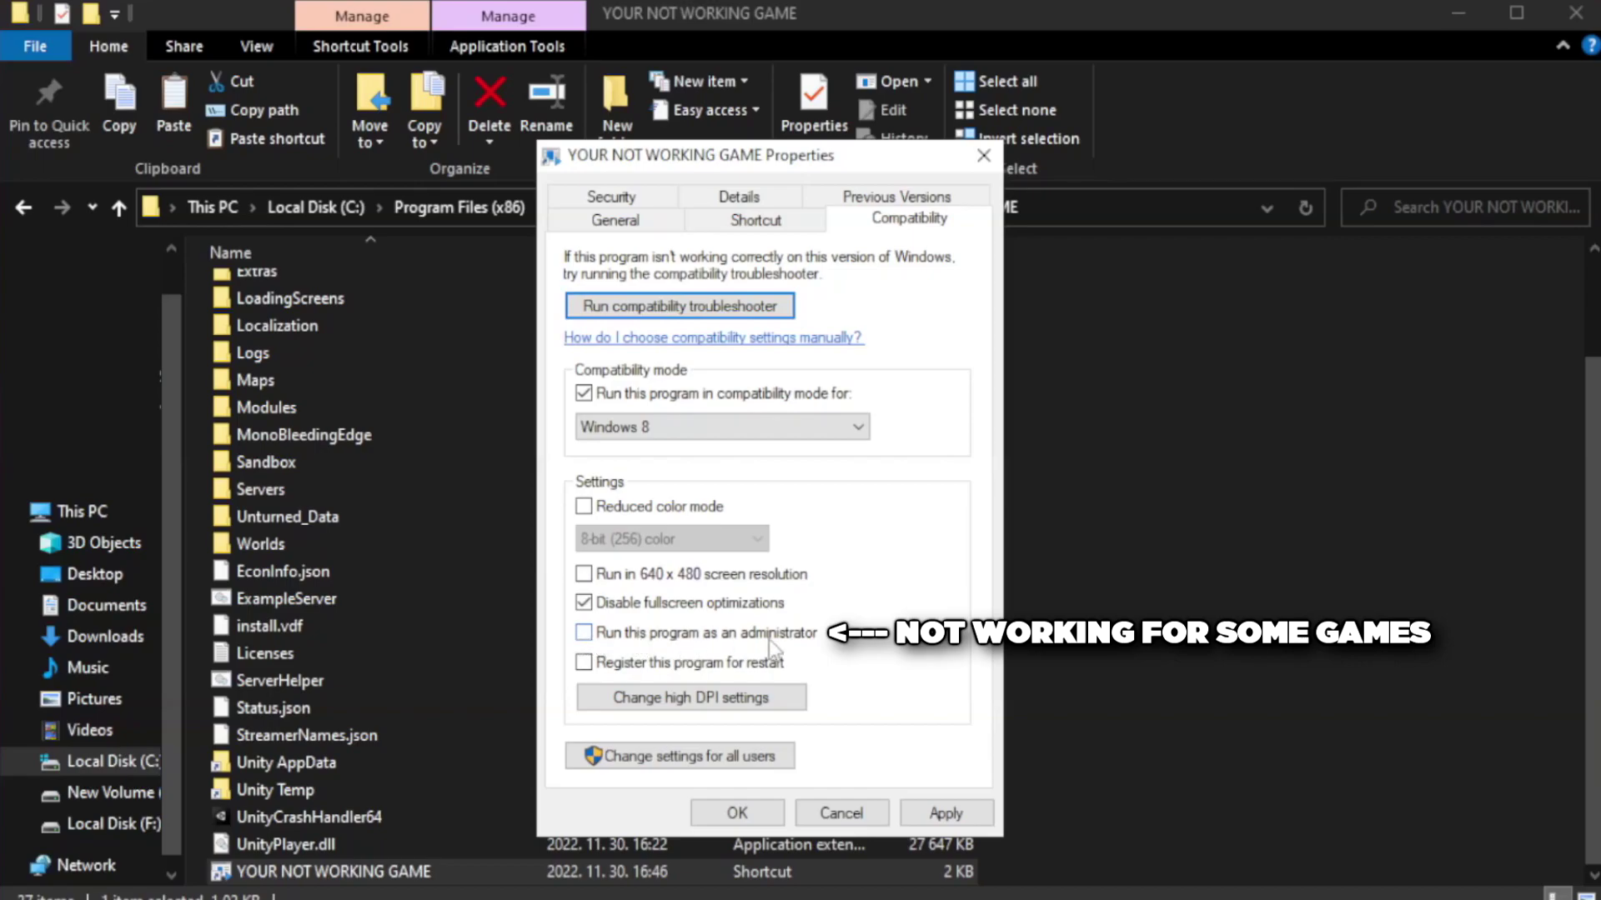
click(632, 646)
click(946, 817)
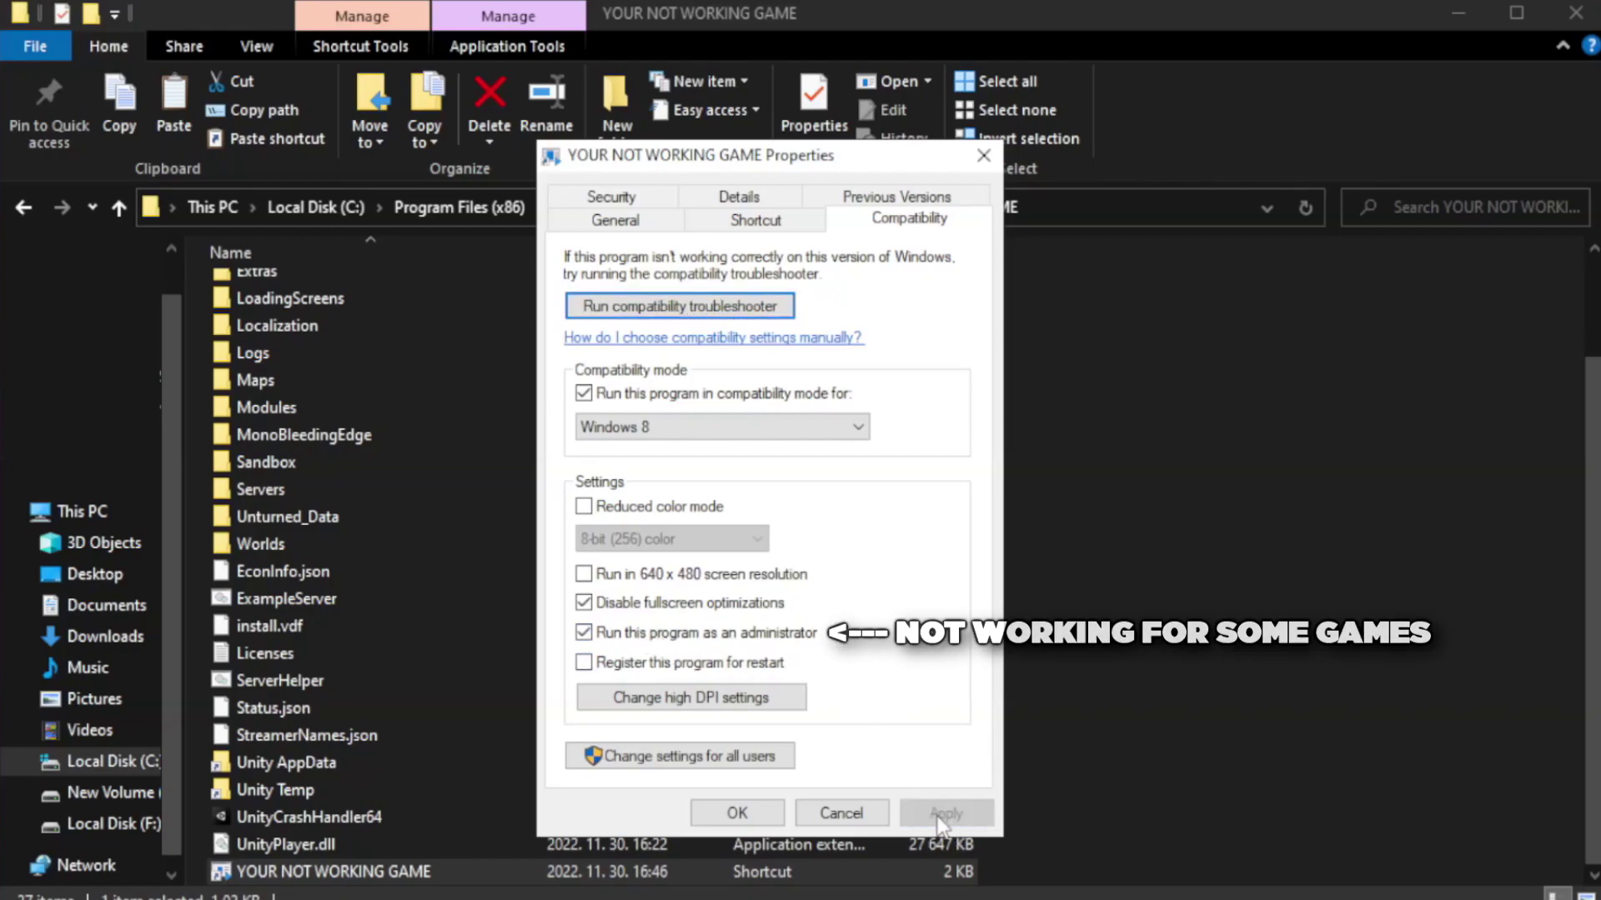
click(731, 816)
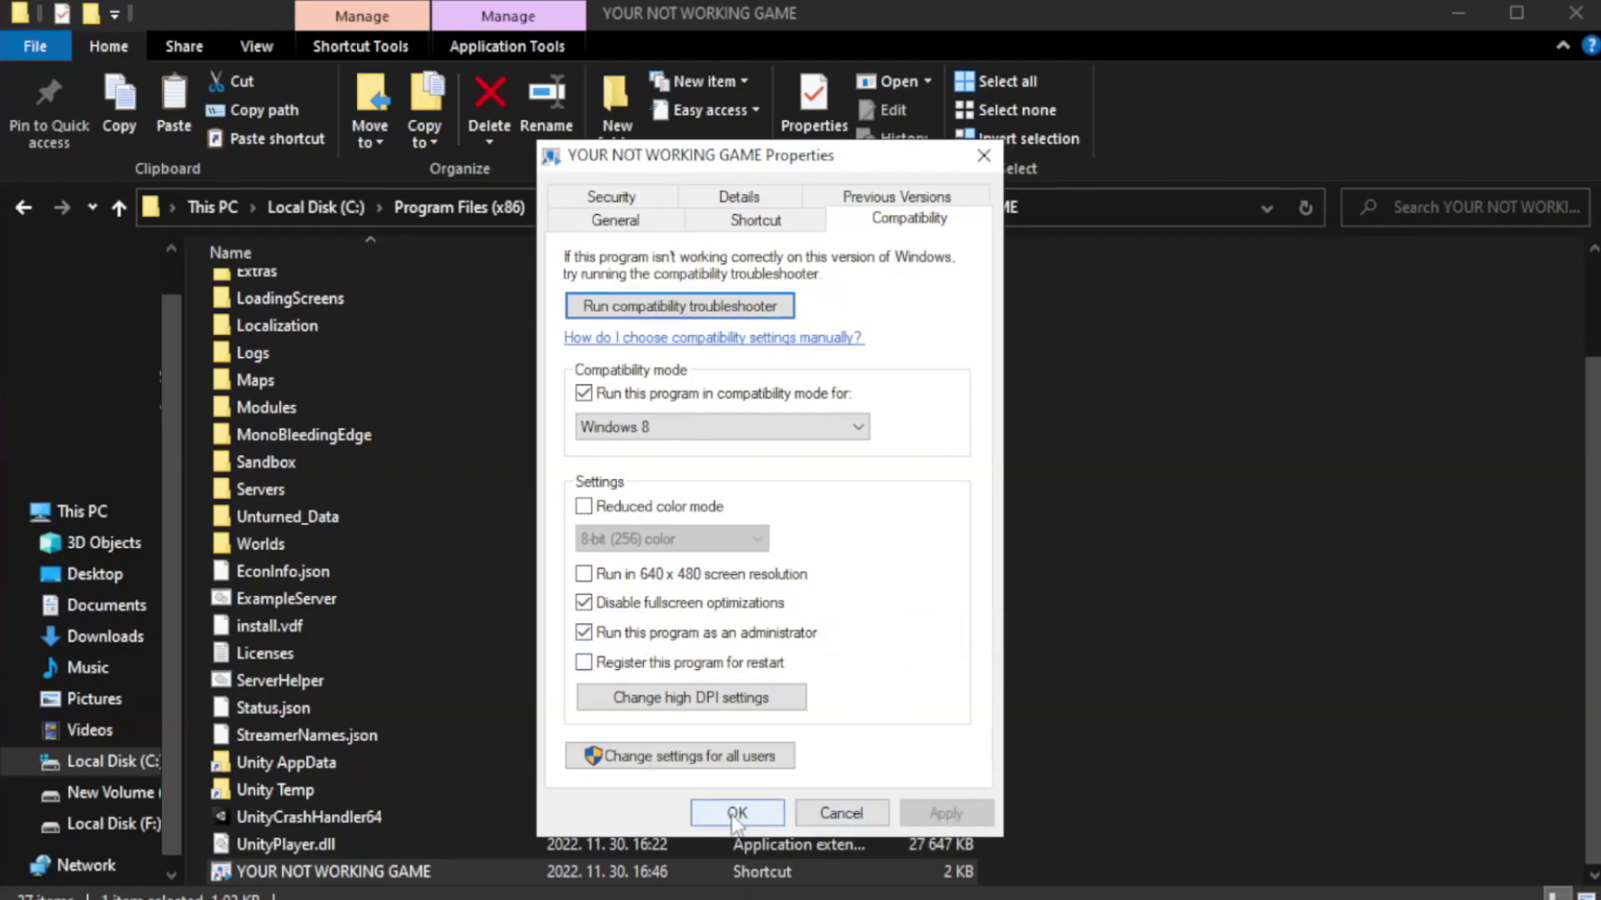
click(736, 814)
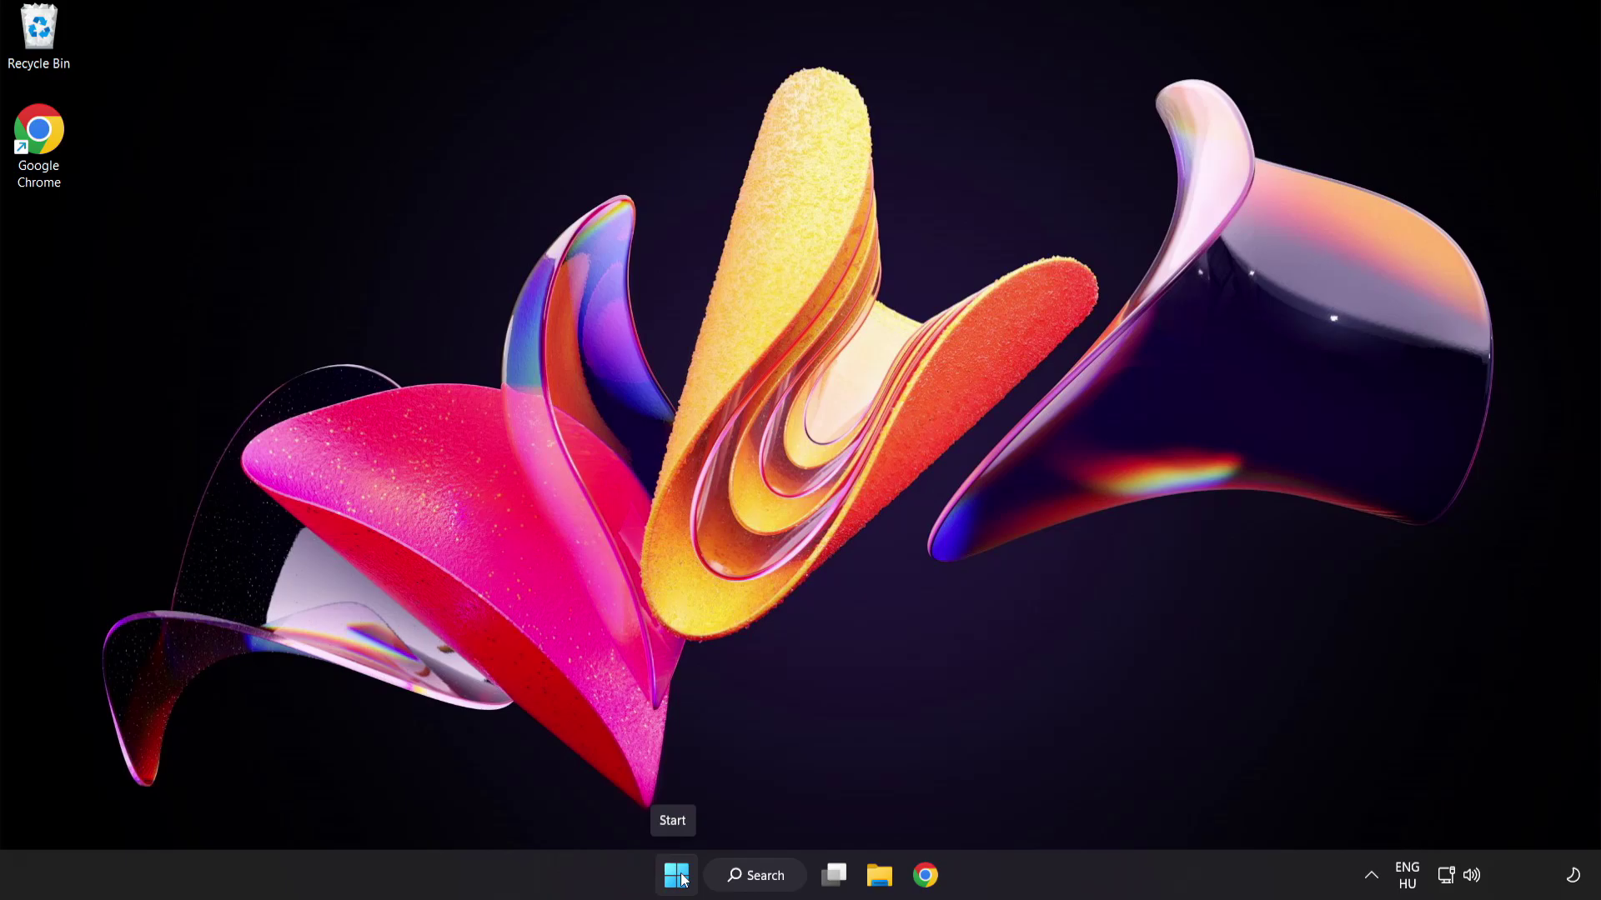
Bring up Task Manager's Startup apps list from the Start button menu.
right_click(682, 880)
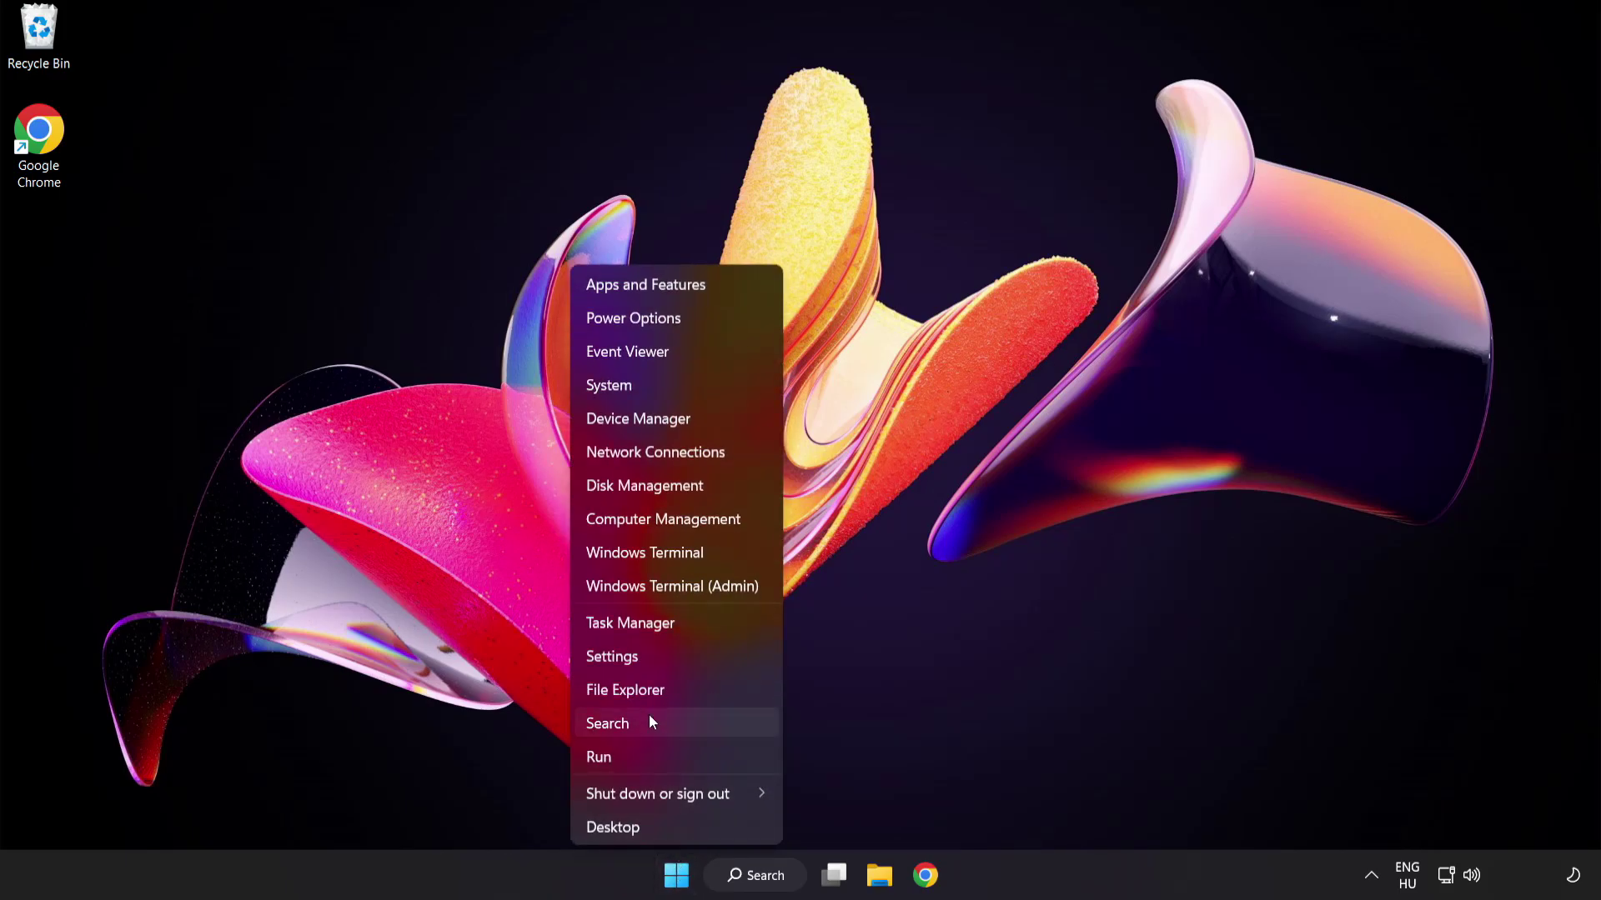
click(691, 622)
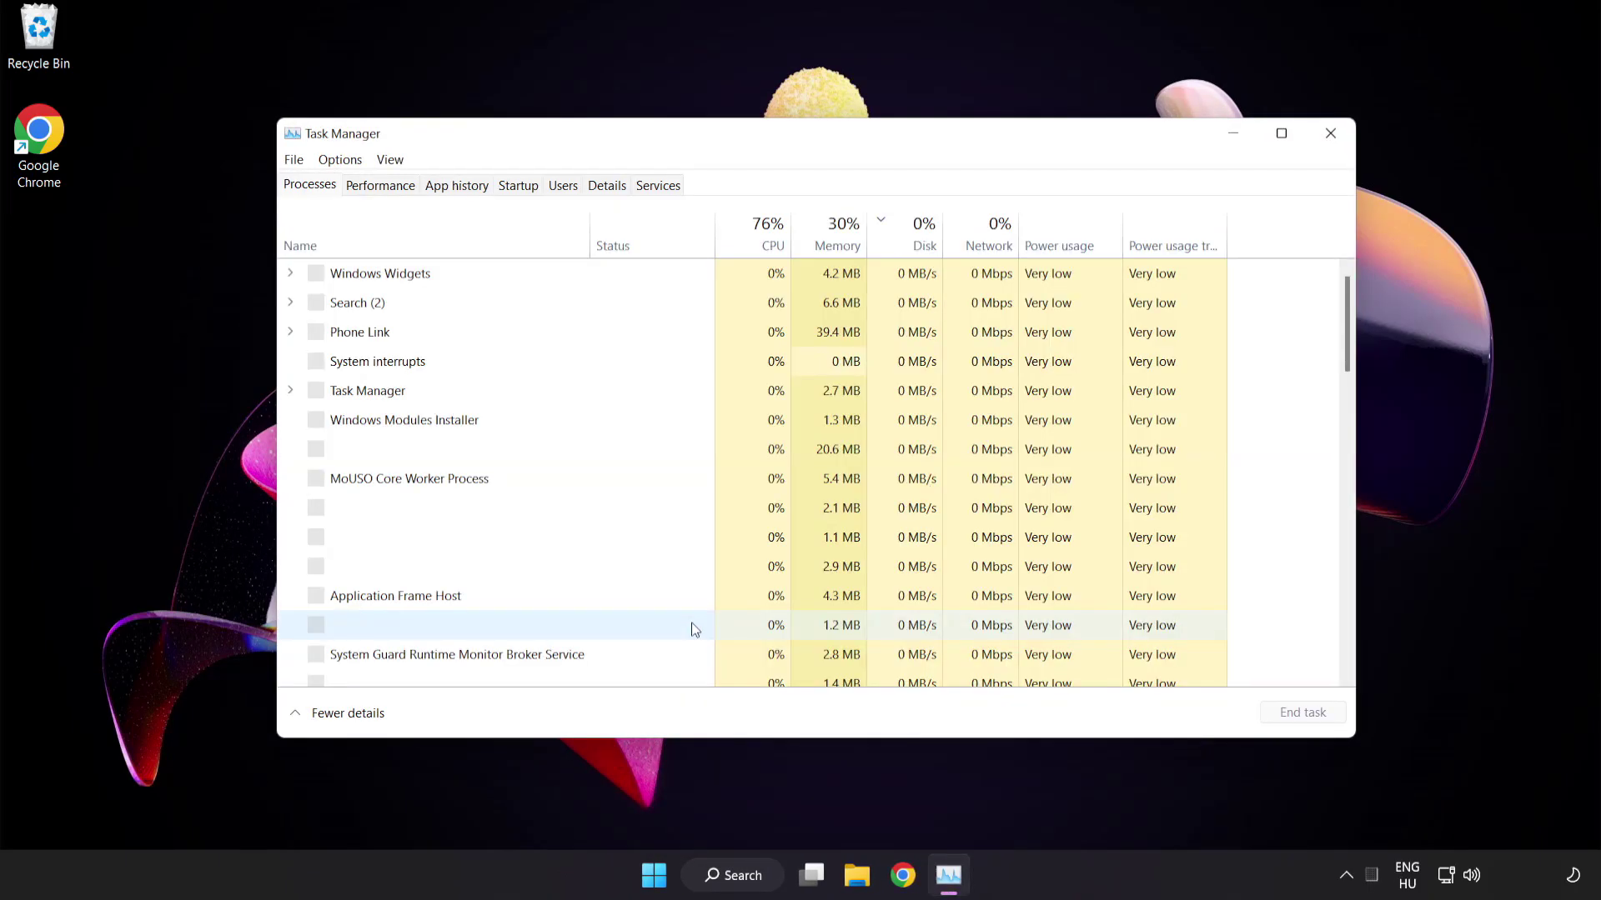
click(518, 185)
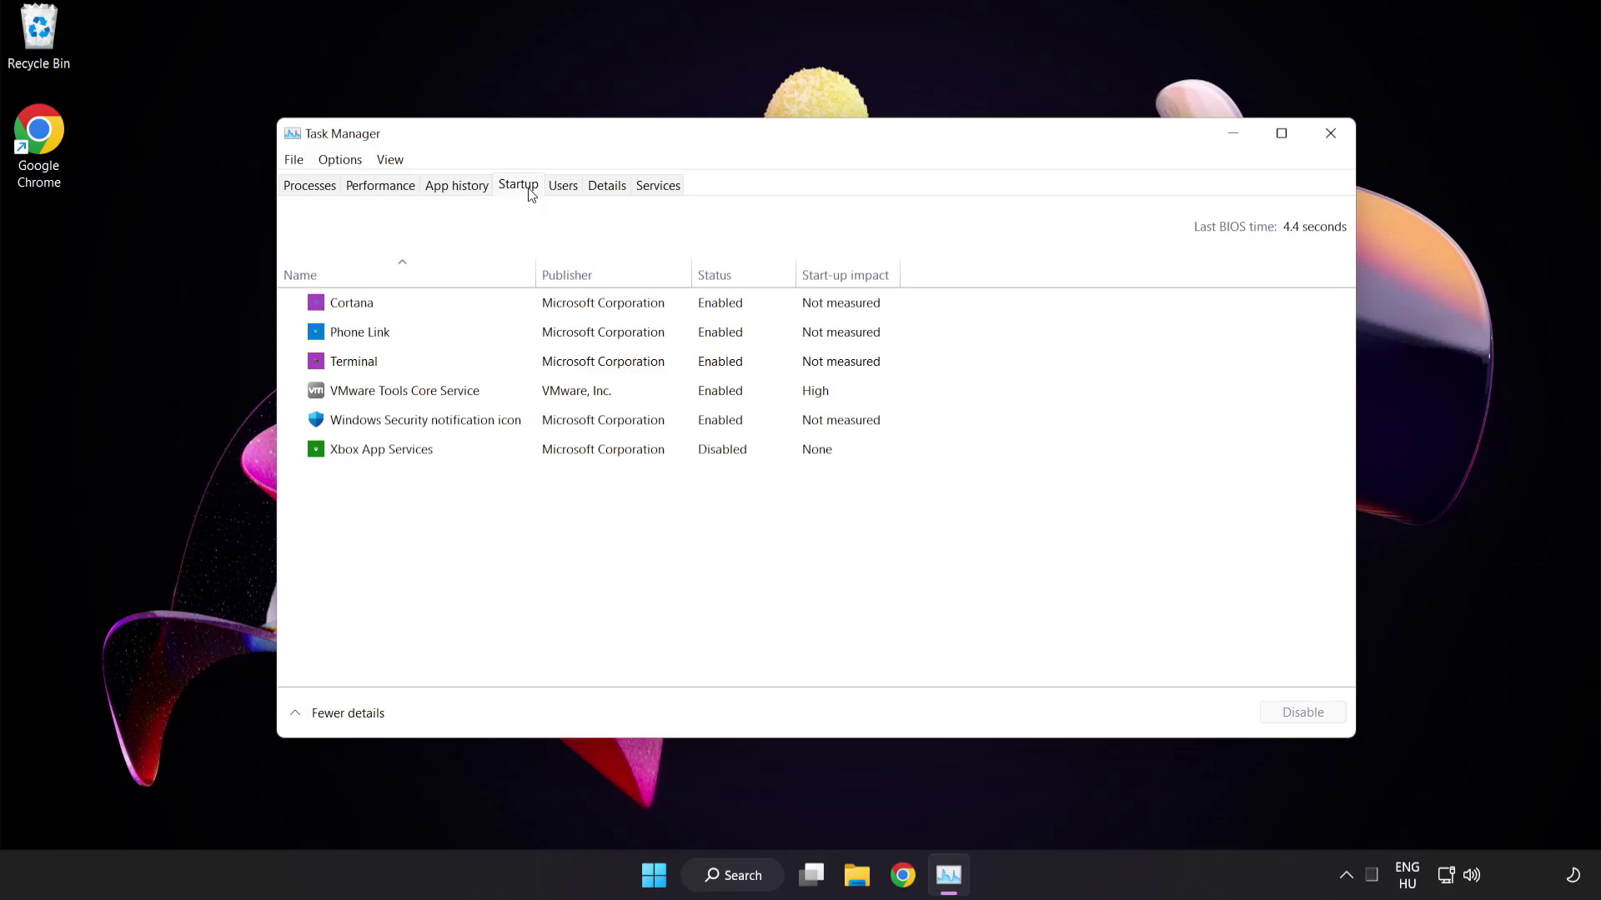
Disable Cortana, Phone Link, Terminal and Windows Security notification icon at startup, then close Task Manager.
click(529, 314)
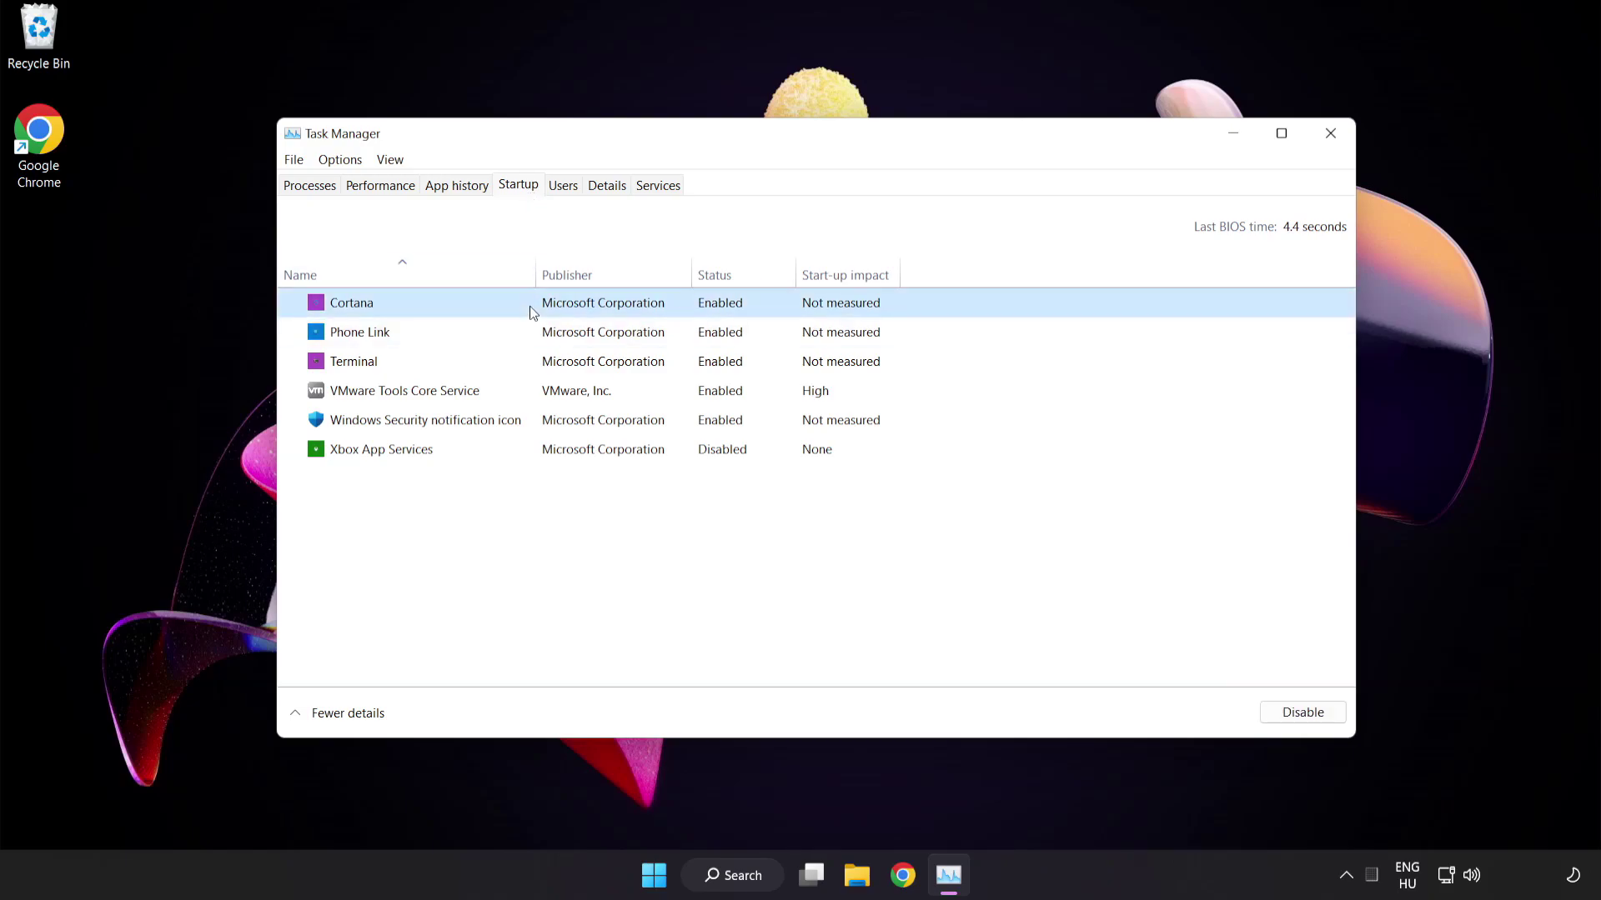
click(1310, 724)
click(493, 332)
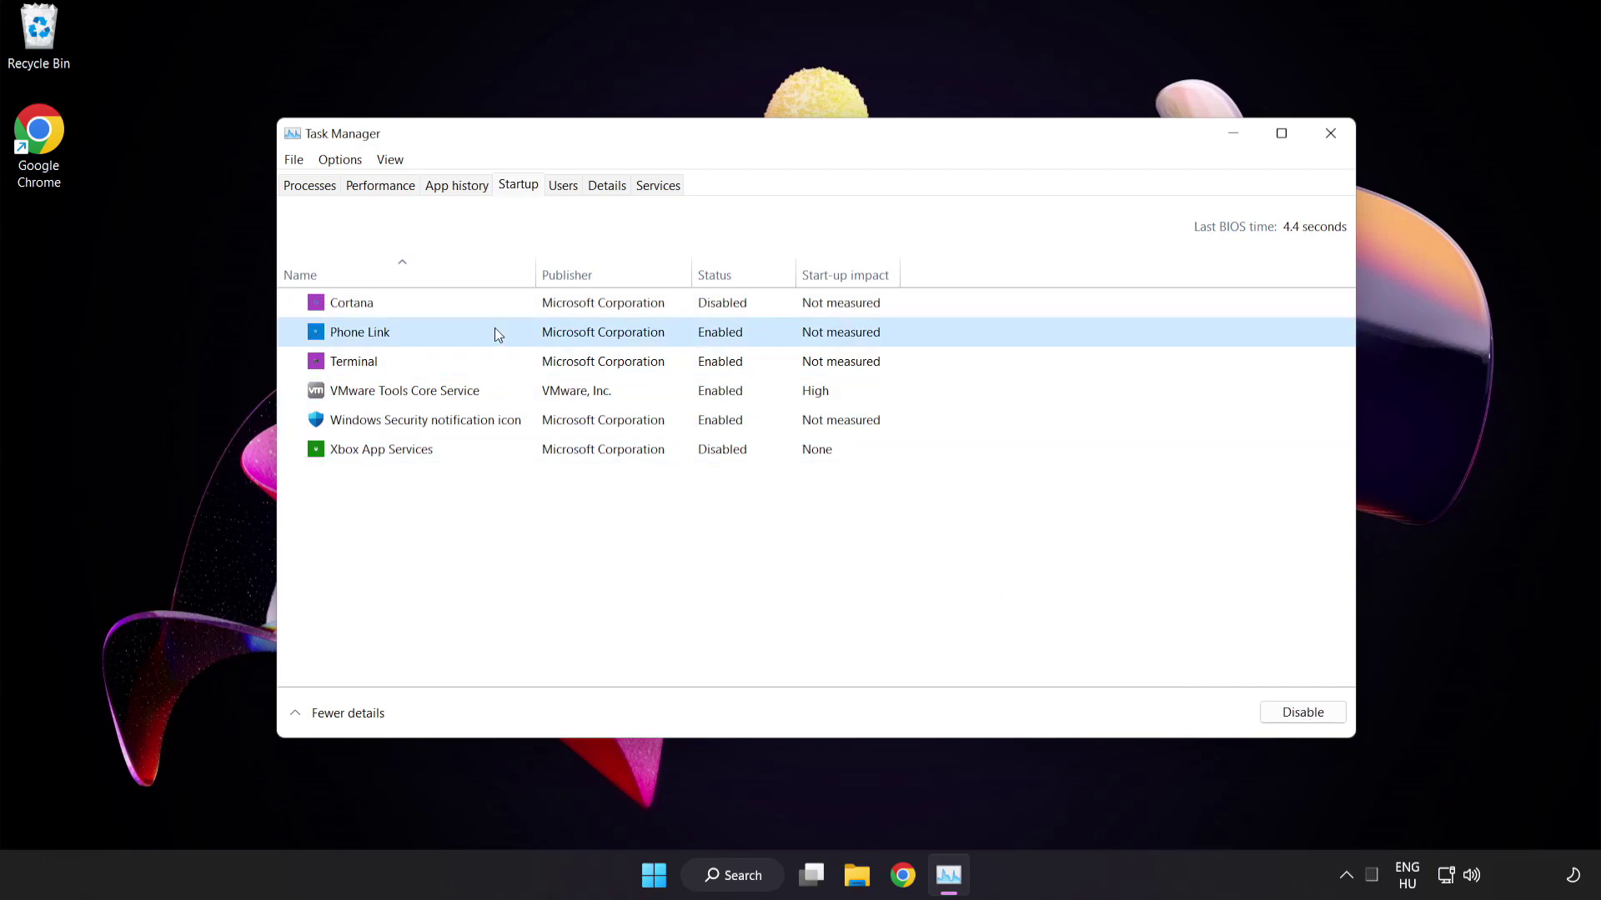
click(1296, 720)
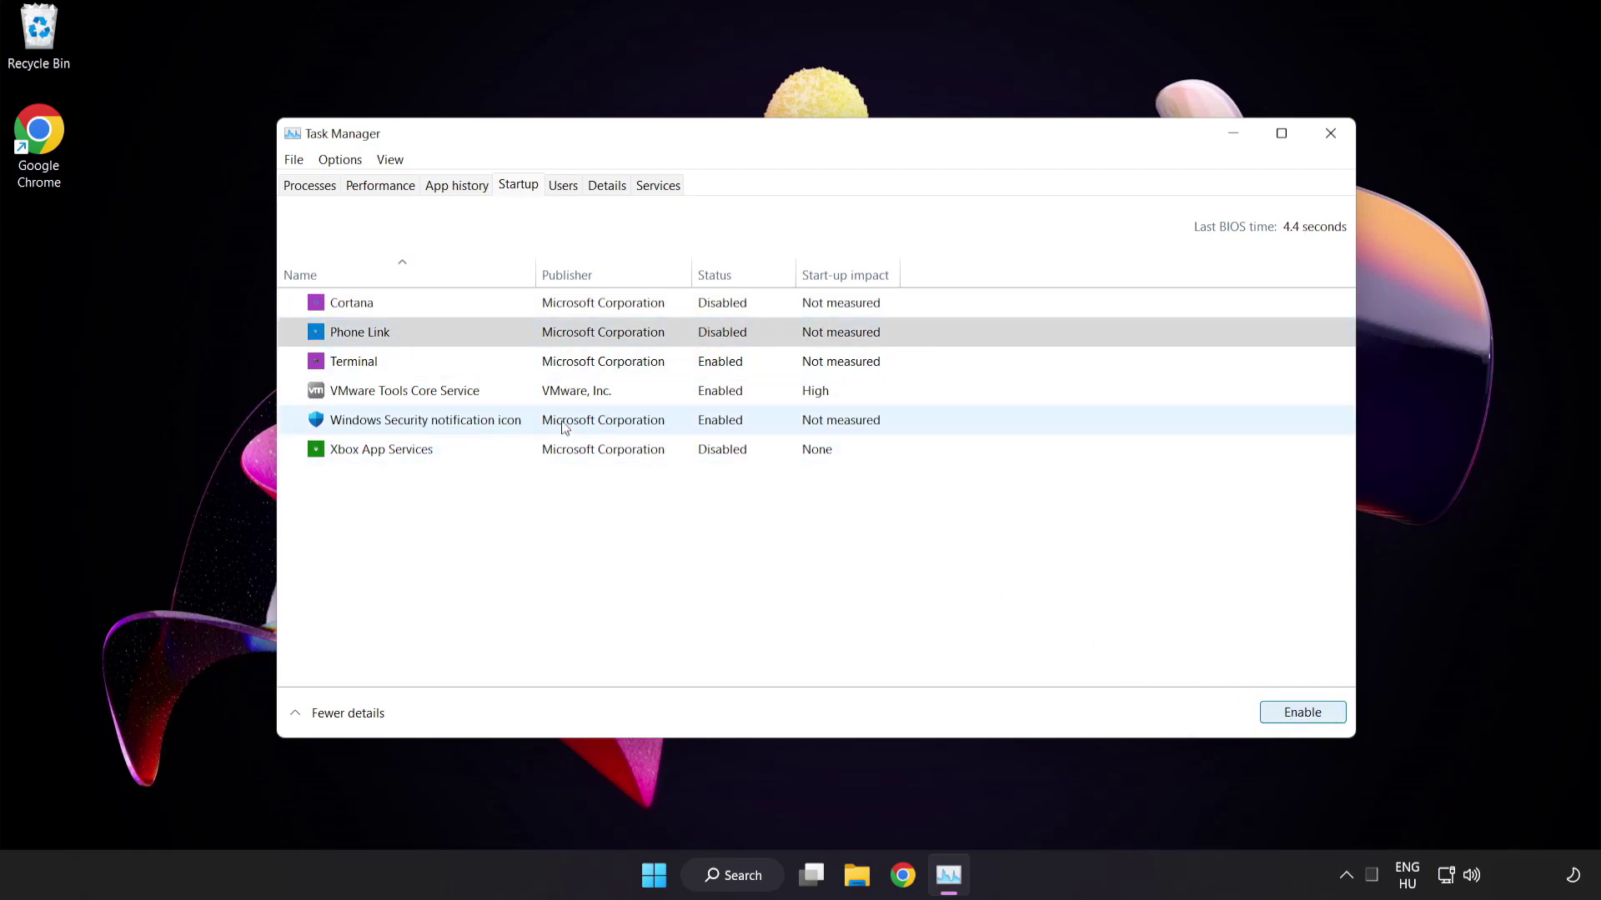
click(506, 362)
click(1303, 711)
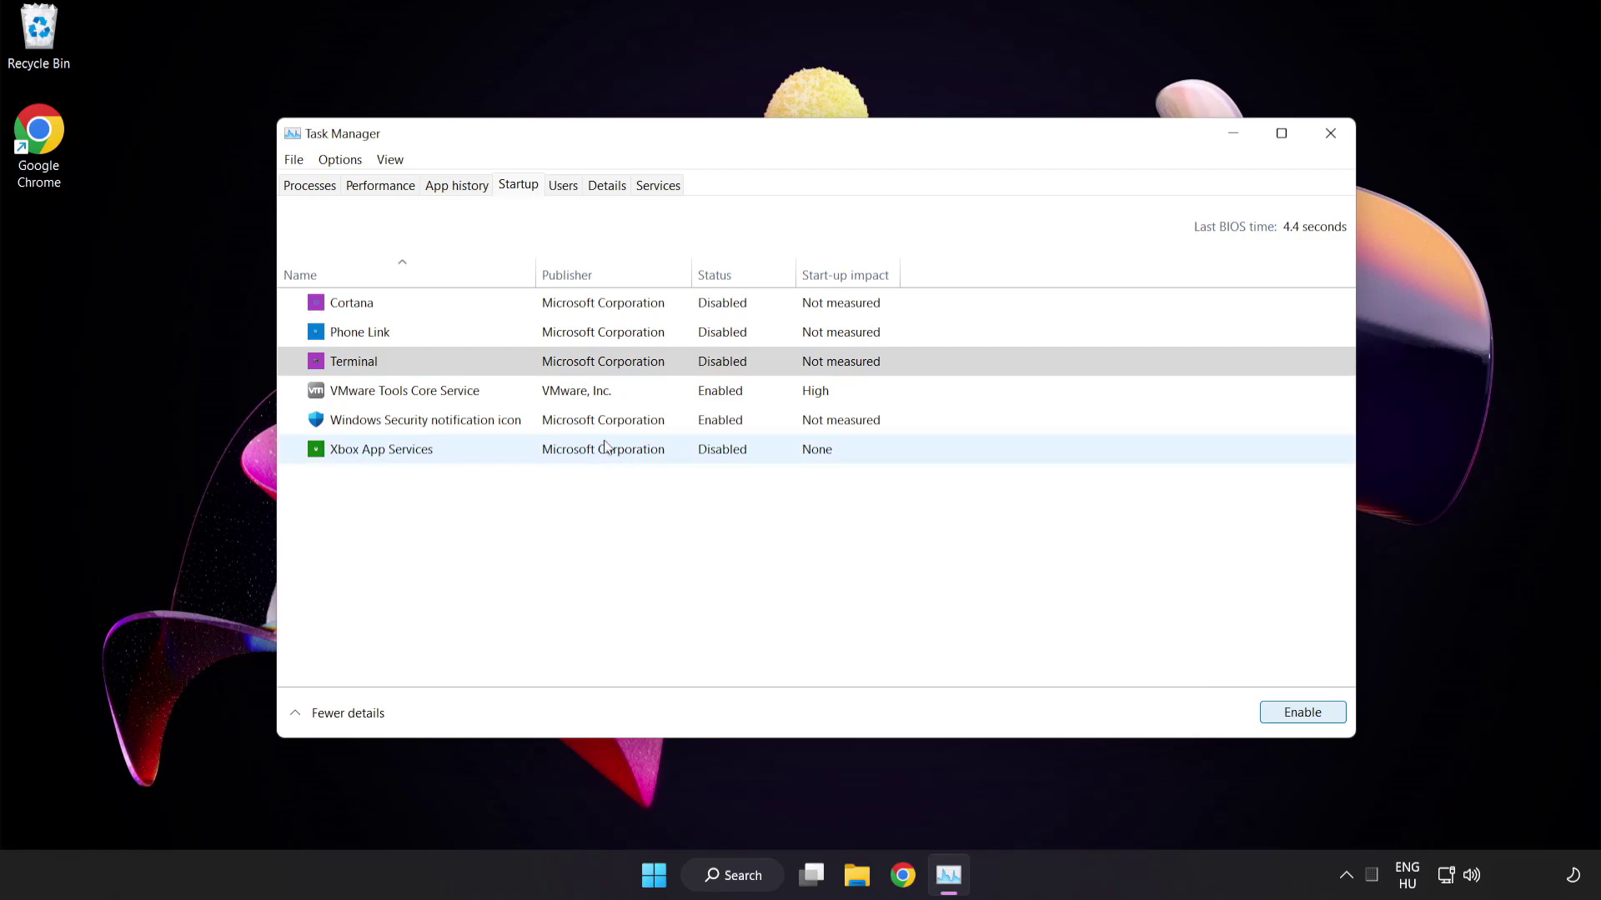
click(544, 425)
click(1294, 715)
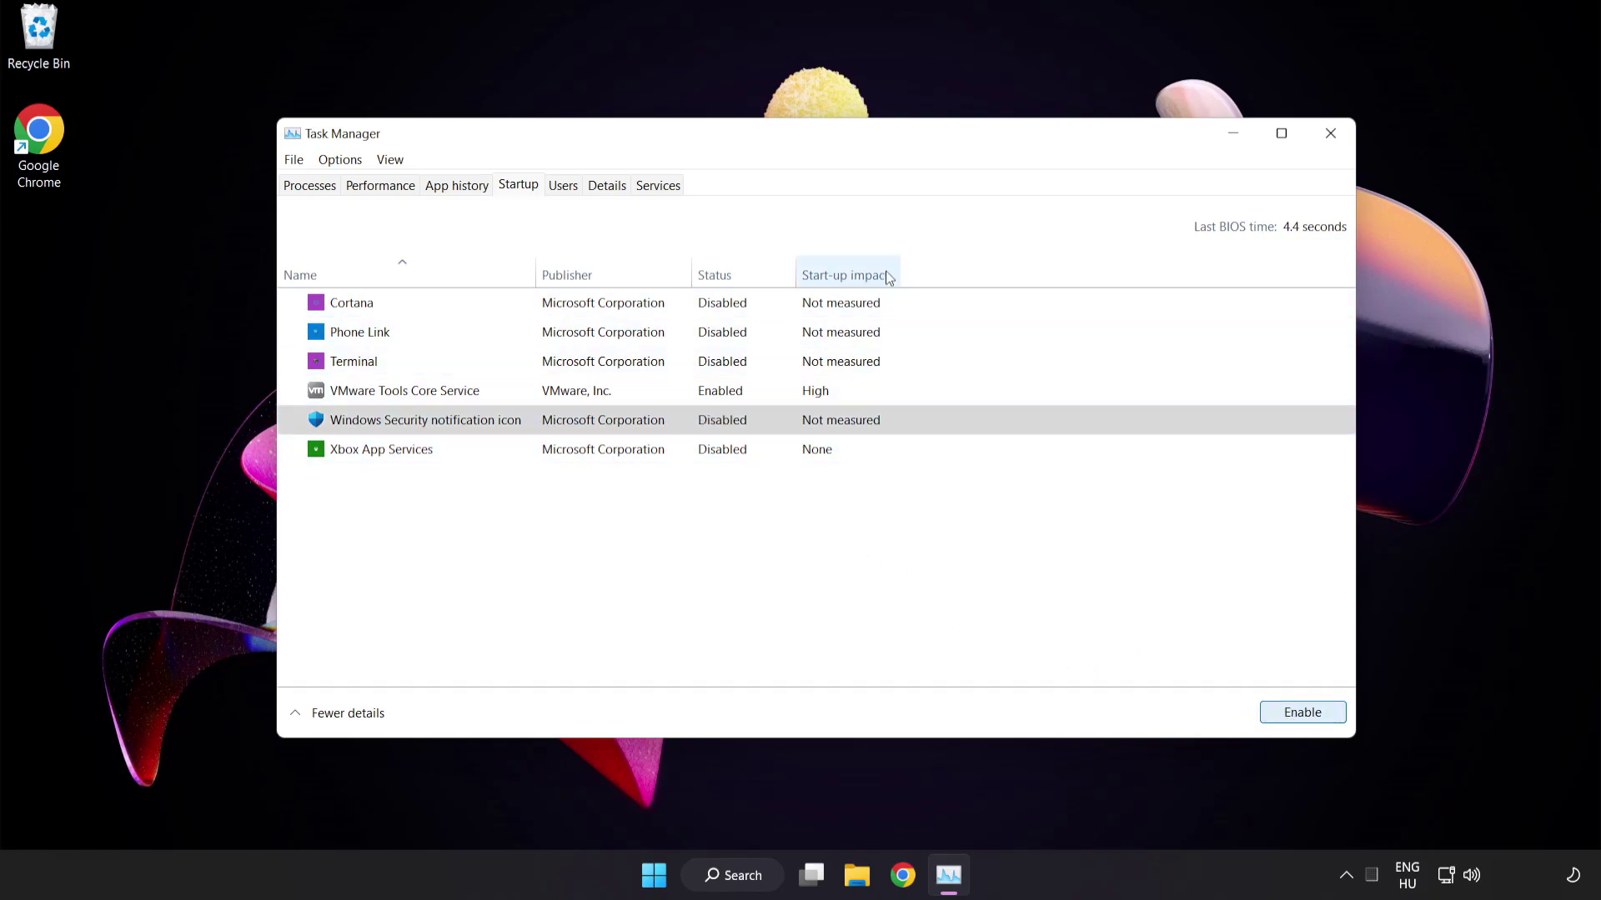
click(1329, 133)
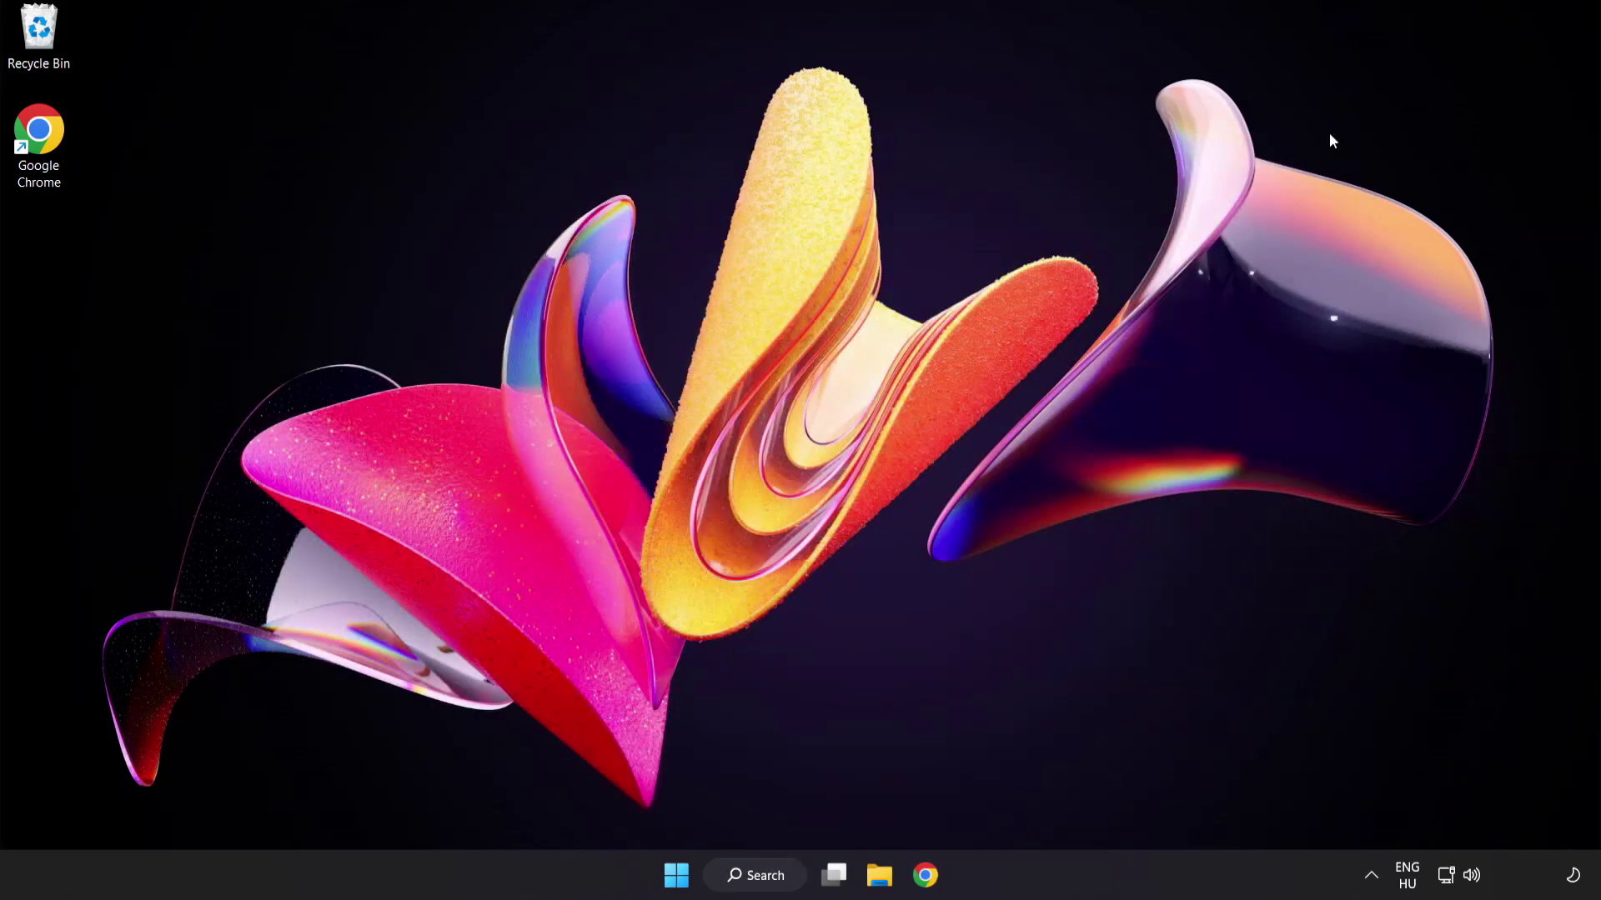
Search for cmd and launch Command Prompt as administrator.
click(759, 875)
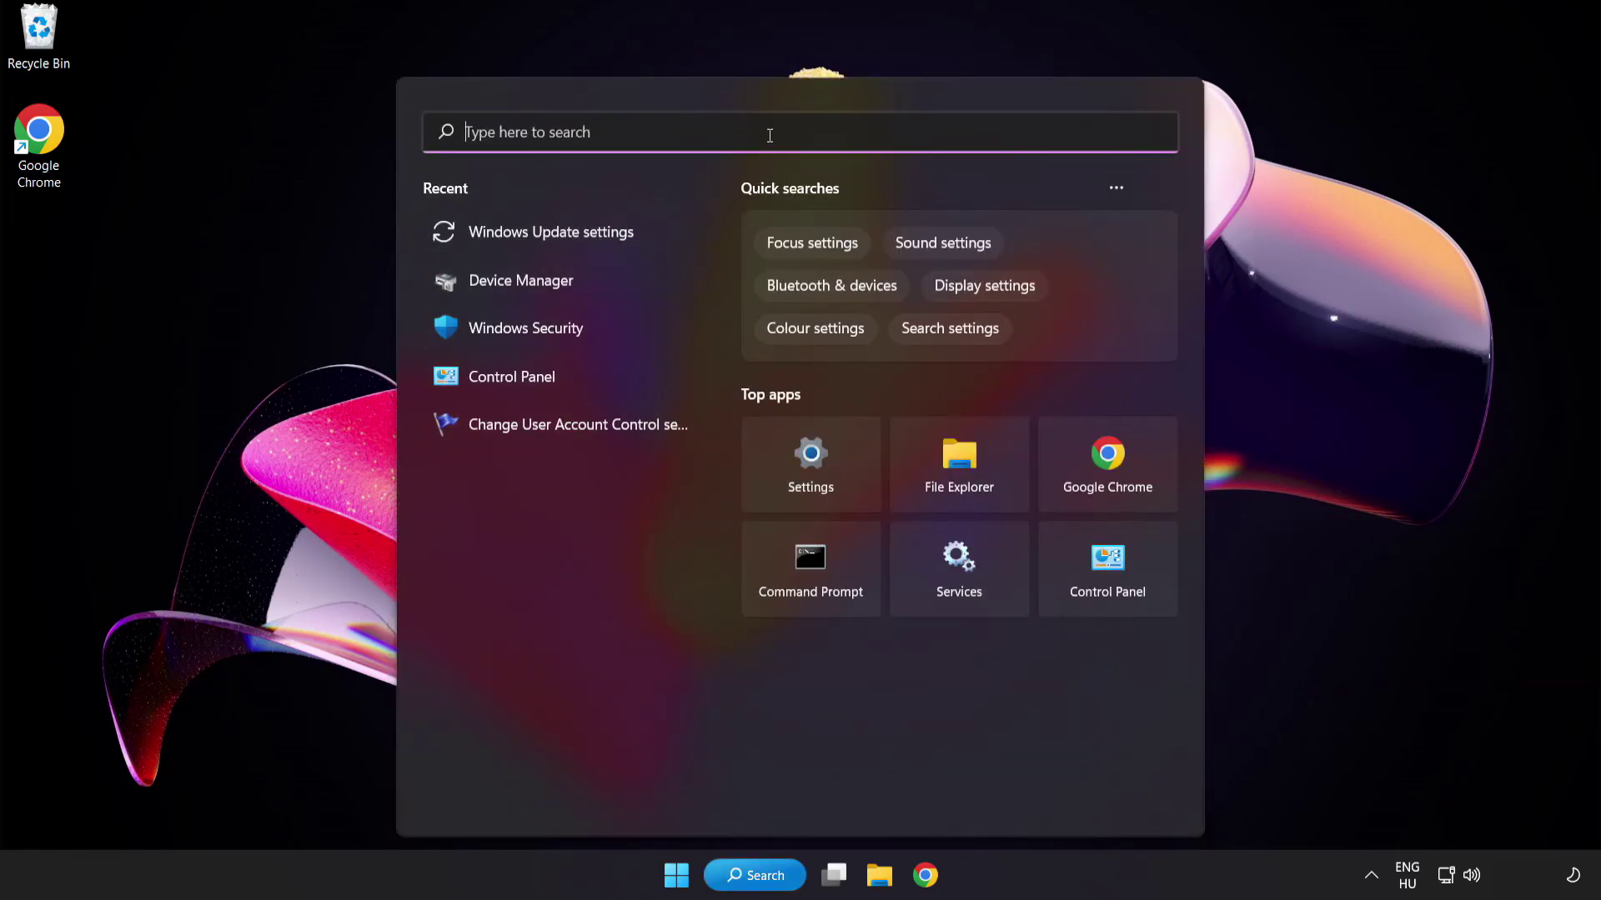
text(cmd)
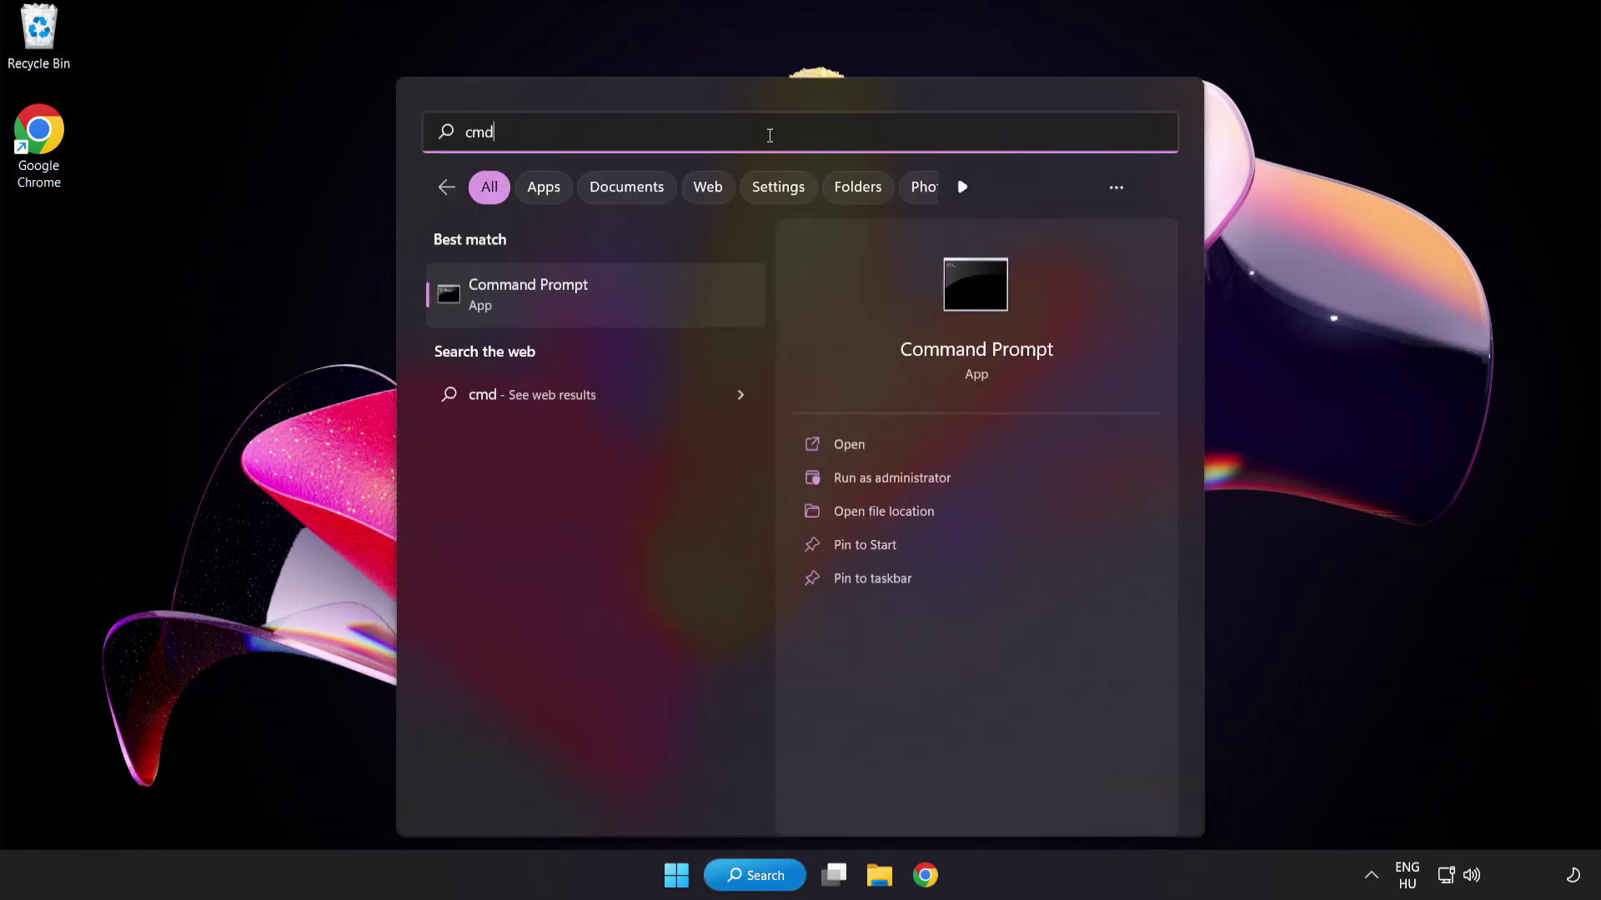
right_click(598, 309)
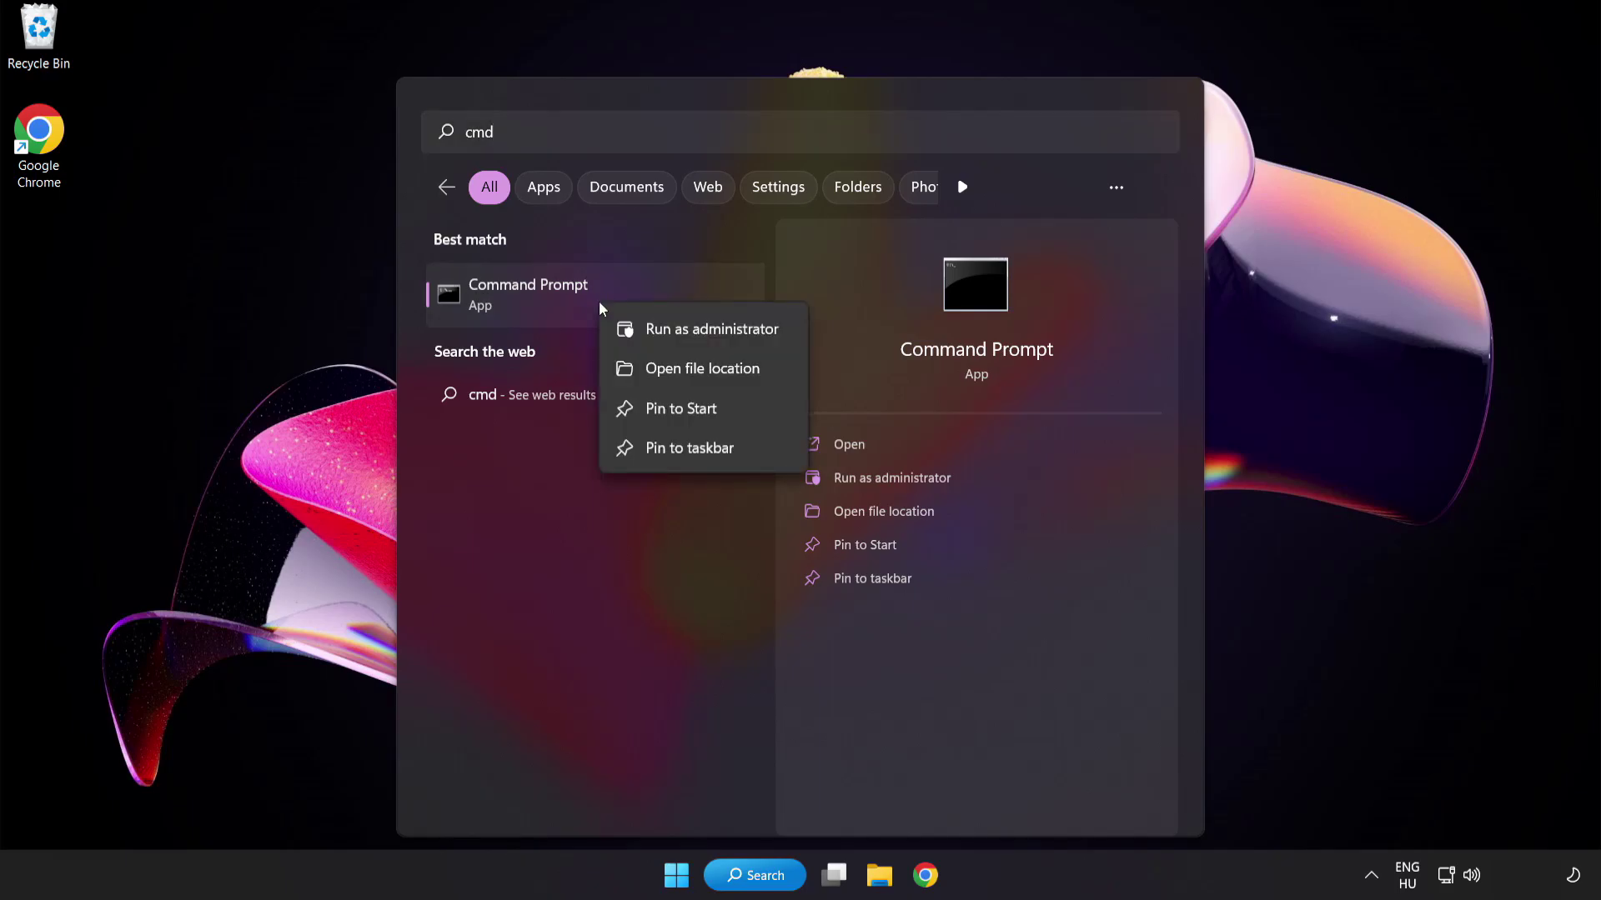
click(674, 333)
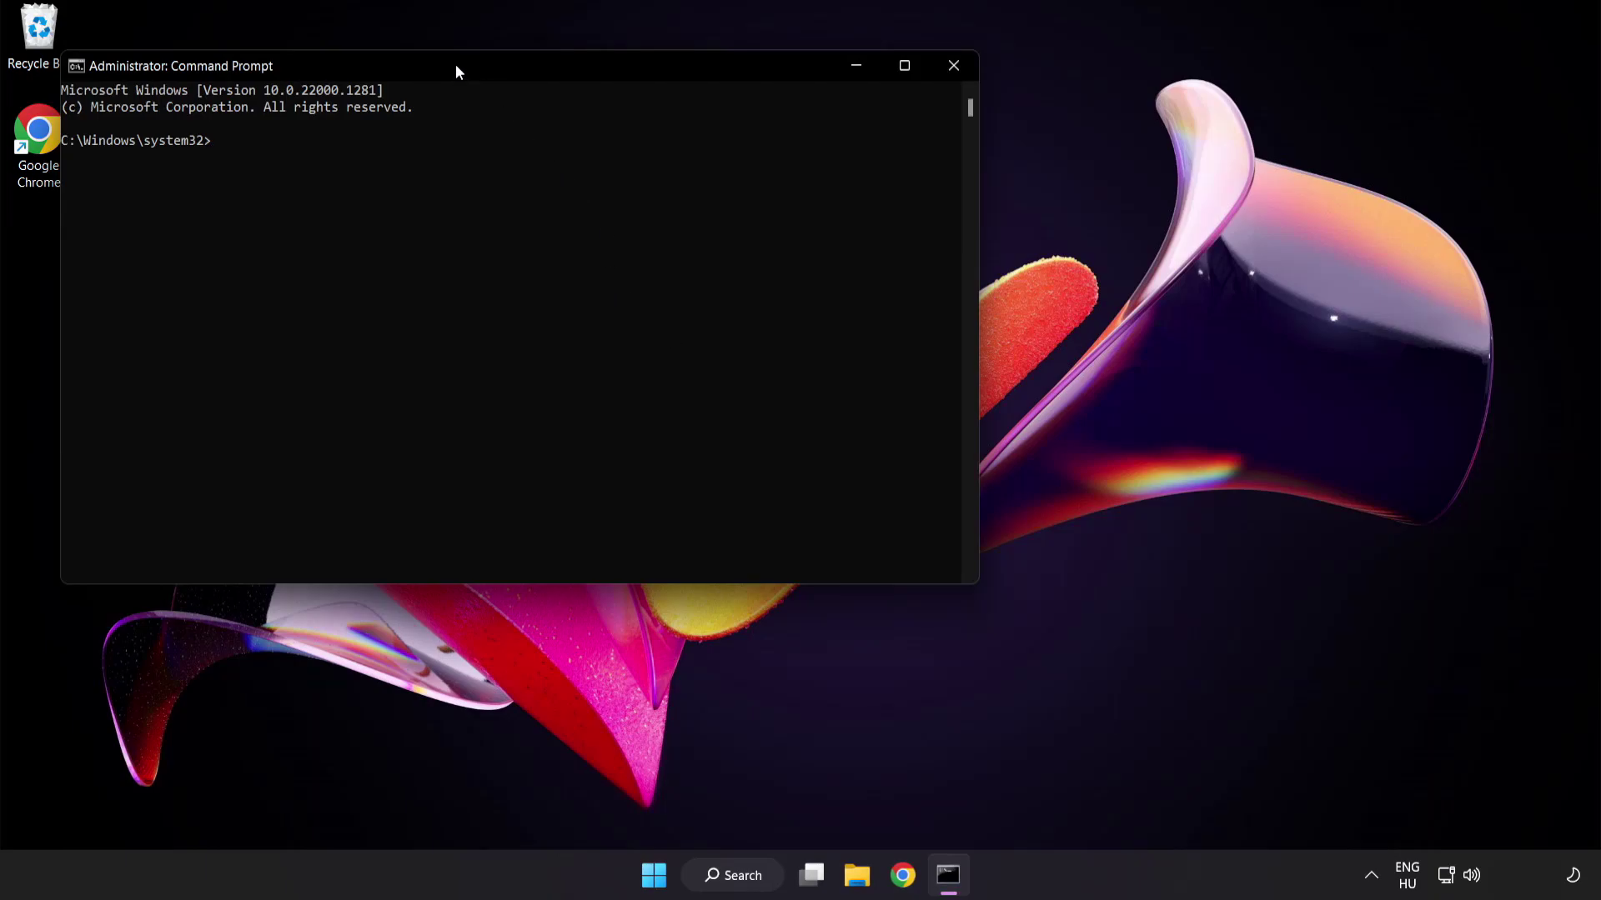
Run sfc /scannow to completion with no integrity violations, then close the window.
drag(455, 63, 694, 154)
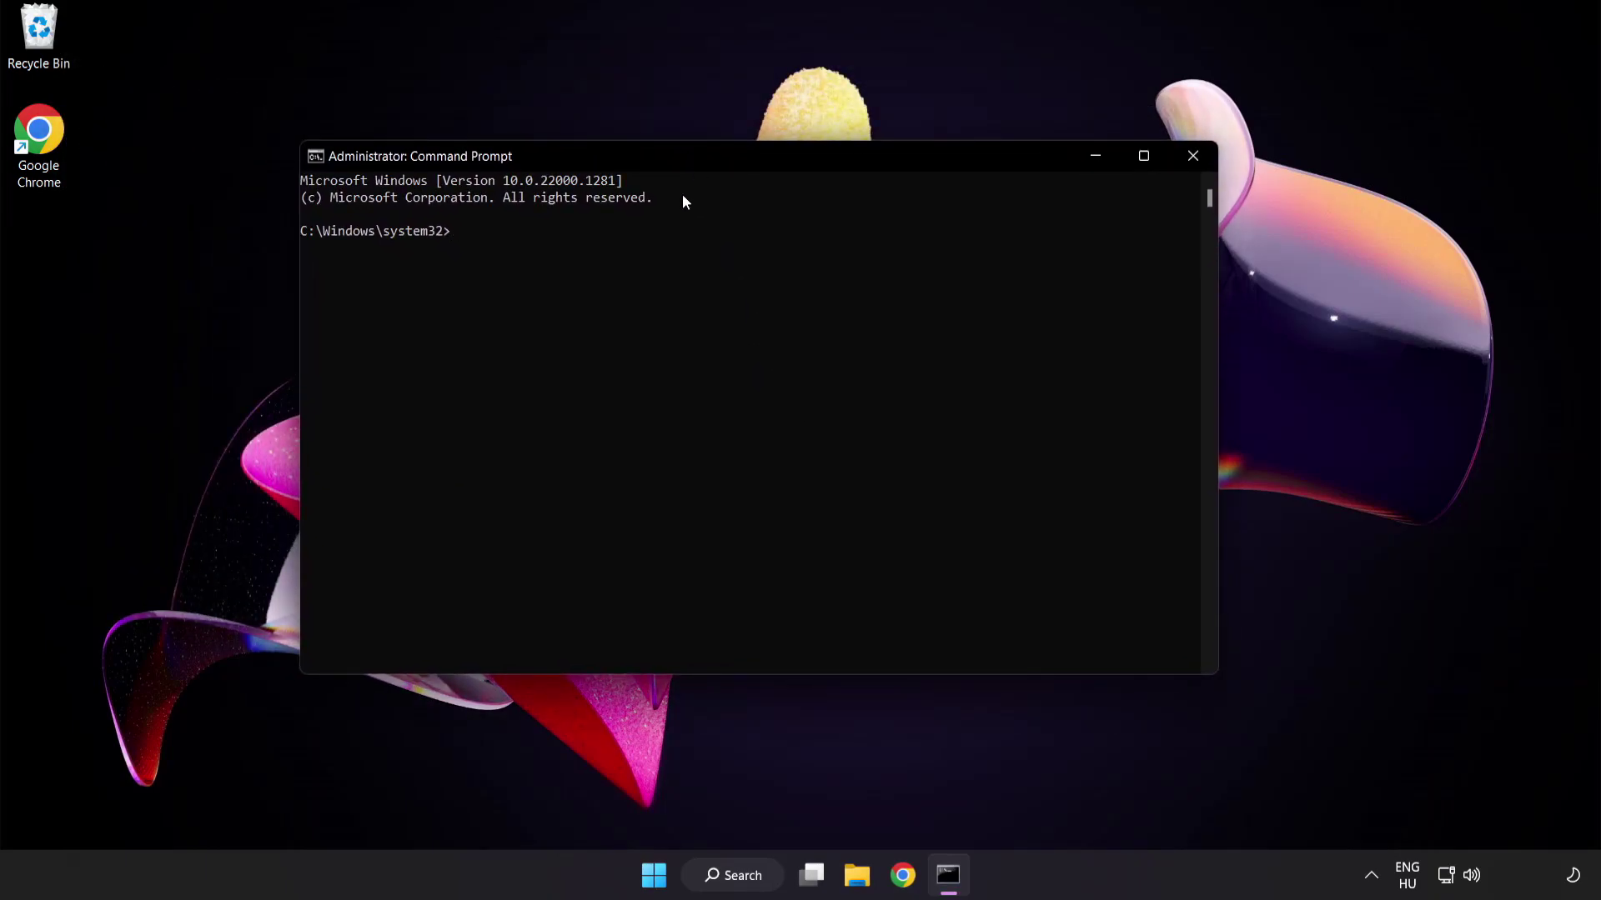
text(sfc)
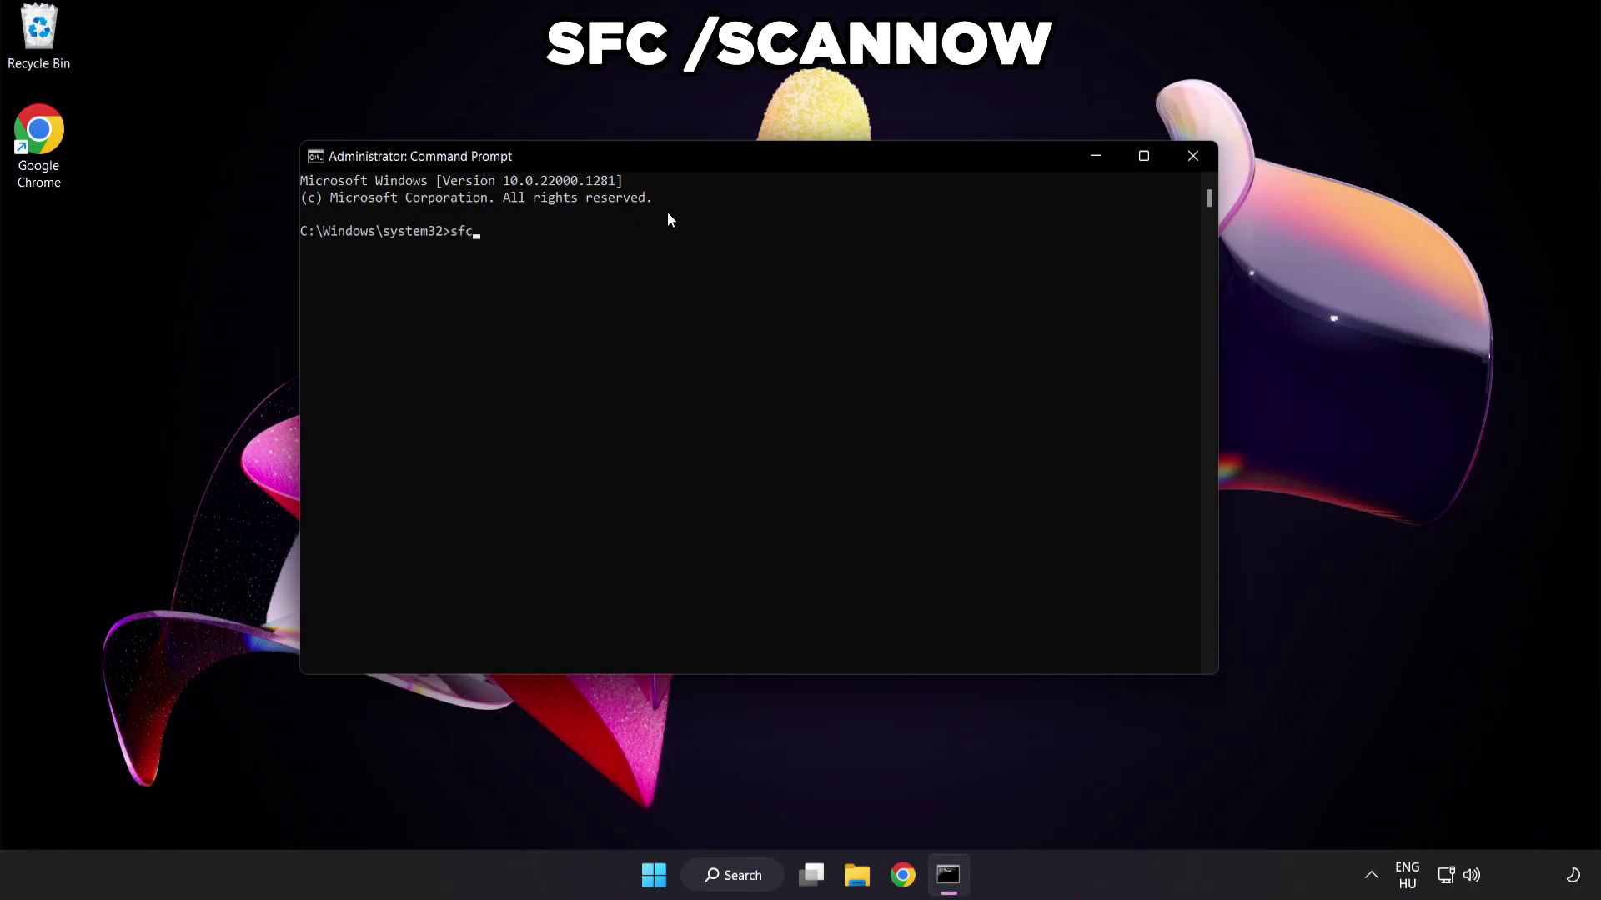
text( /scan)
text(now)
key(Return)
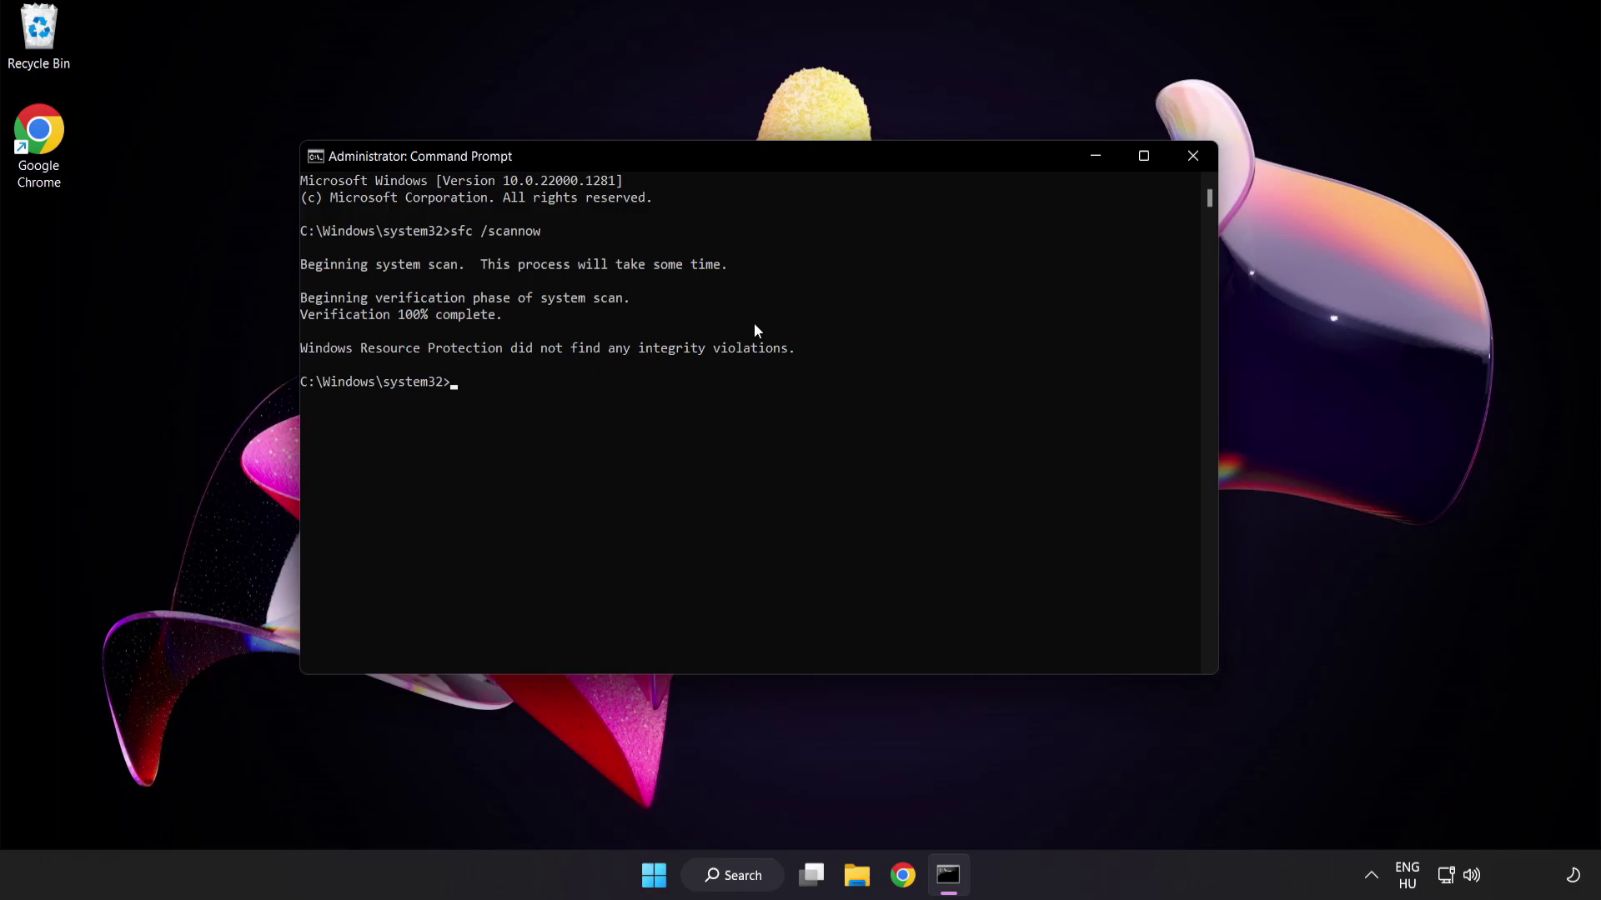
click(1190, 161)
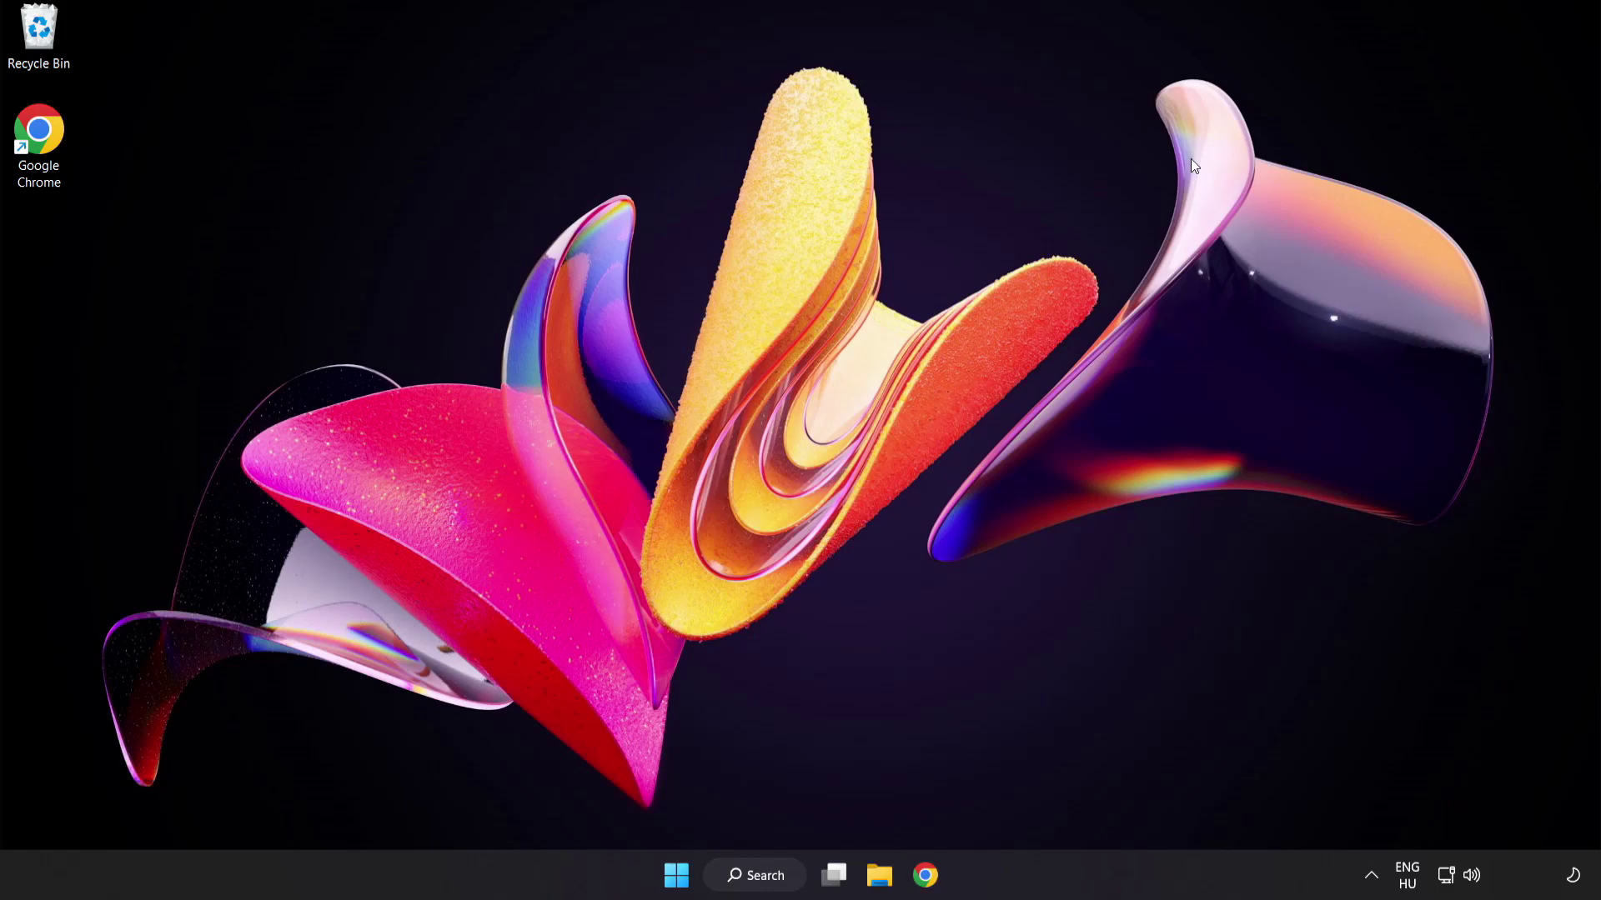
click(675, 875)
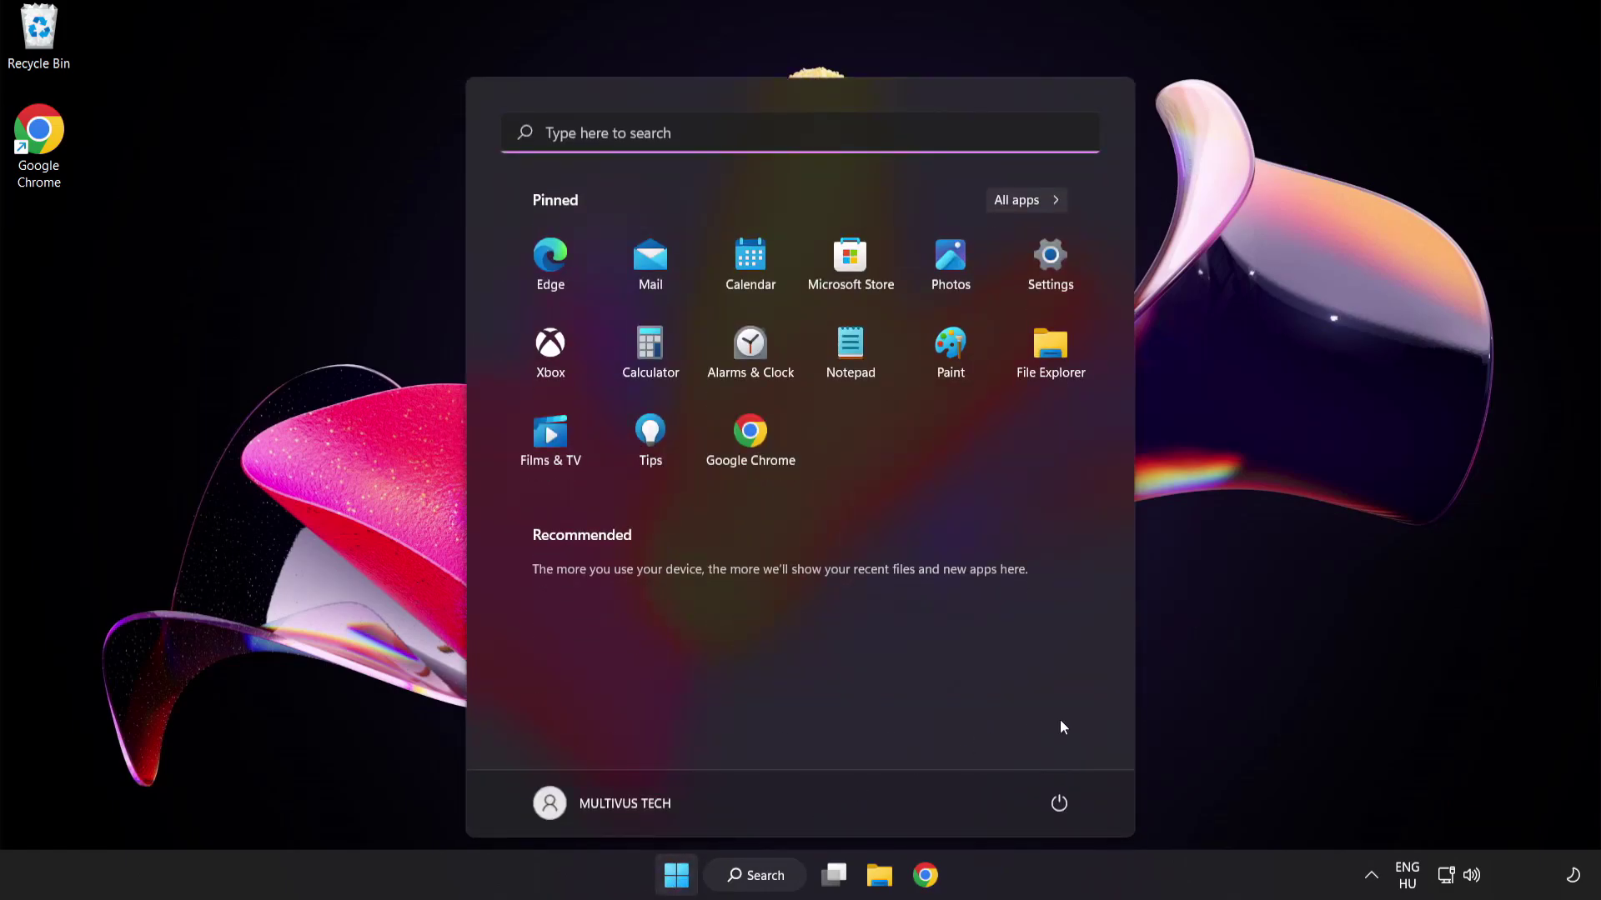
click(1058, 804)
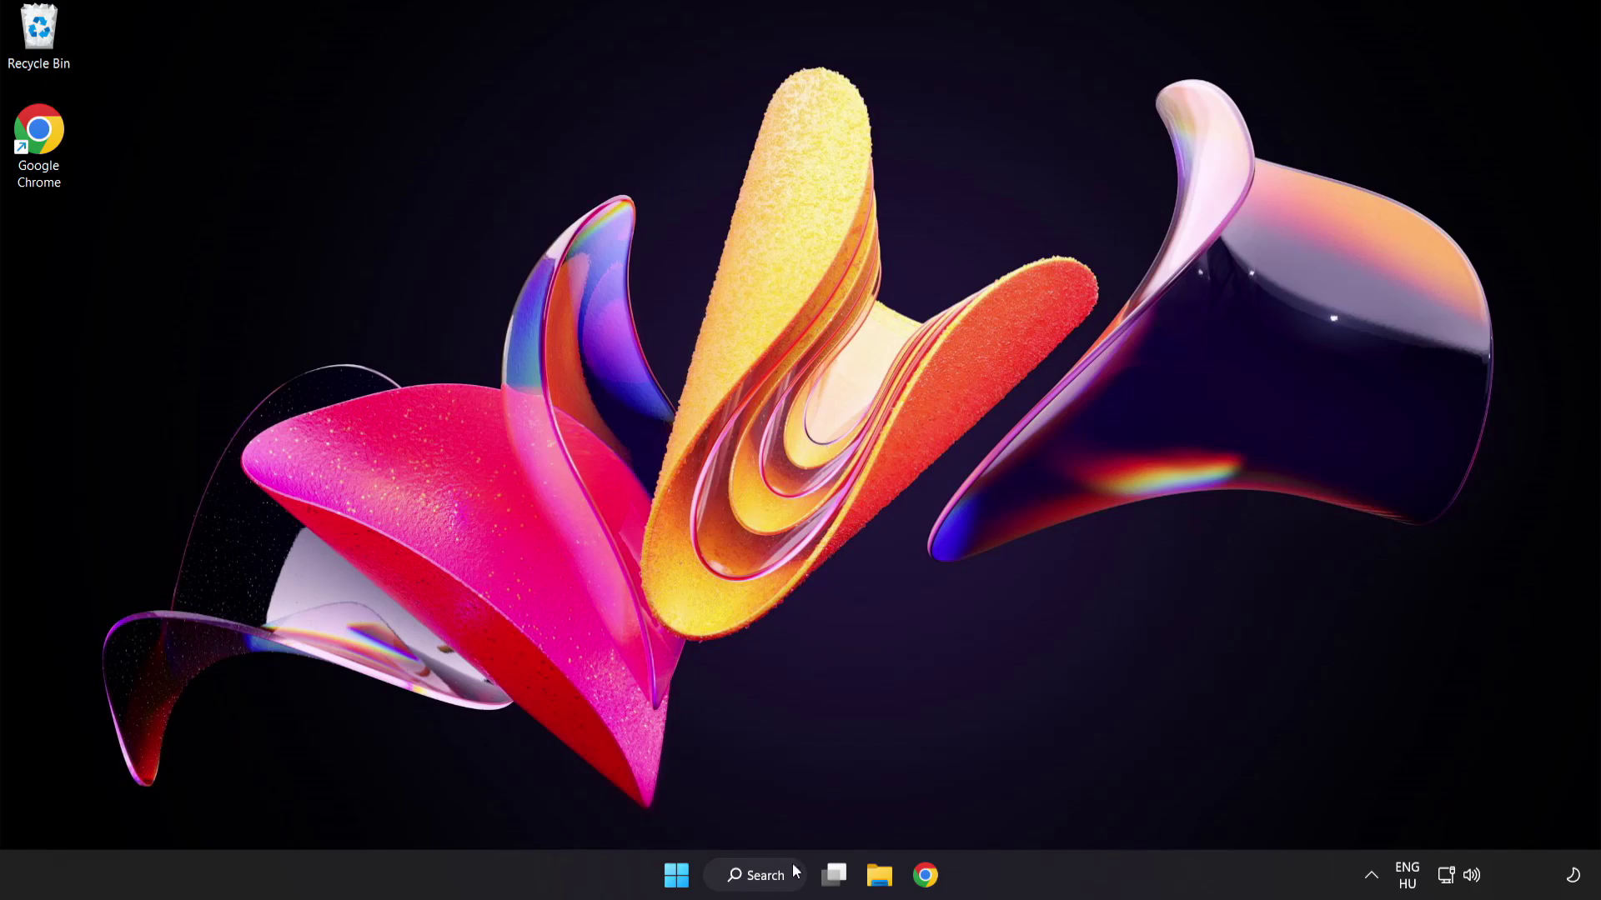
Search for 'security' and launch the Windows Security app.
click(771, 879)
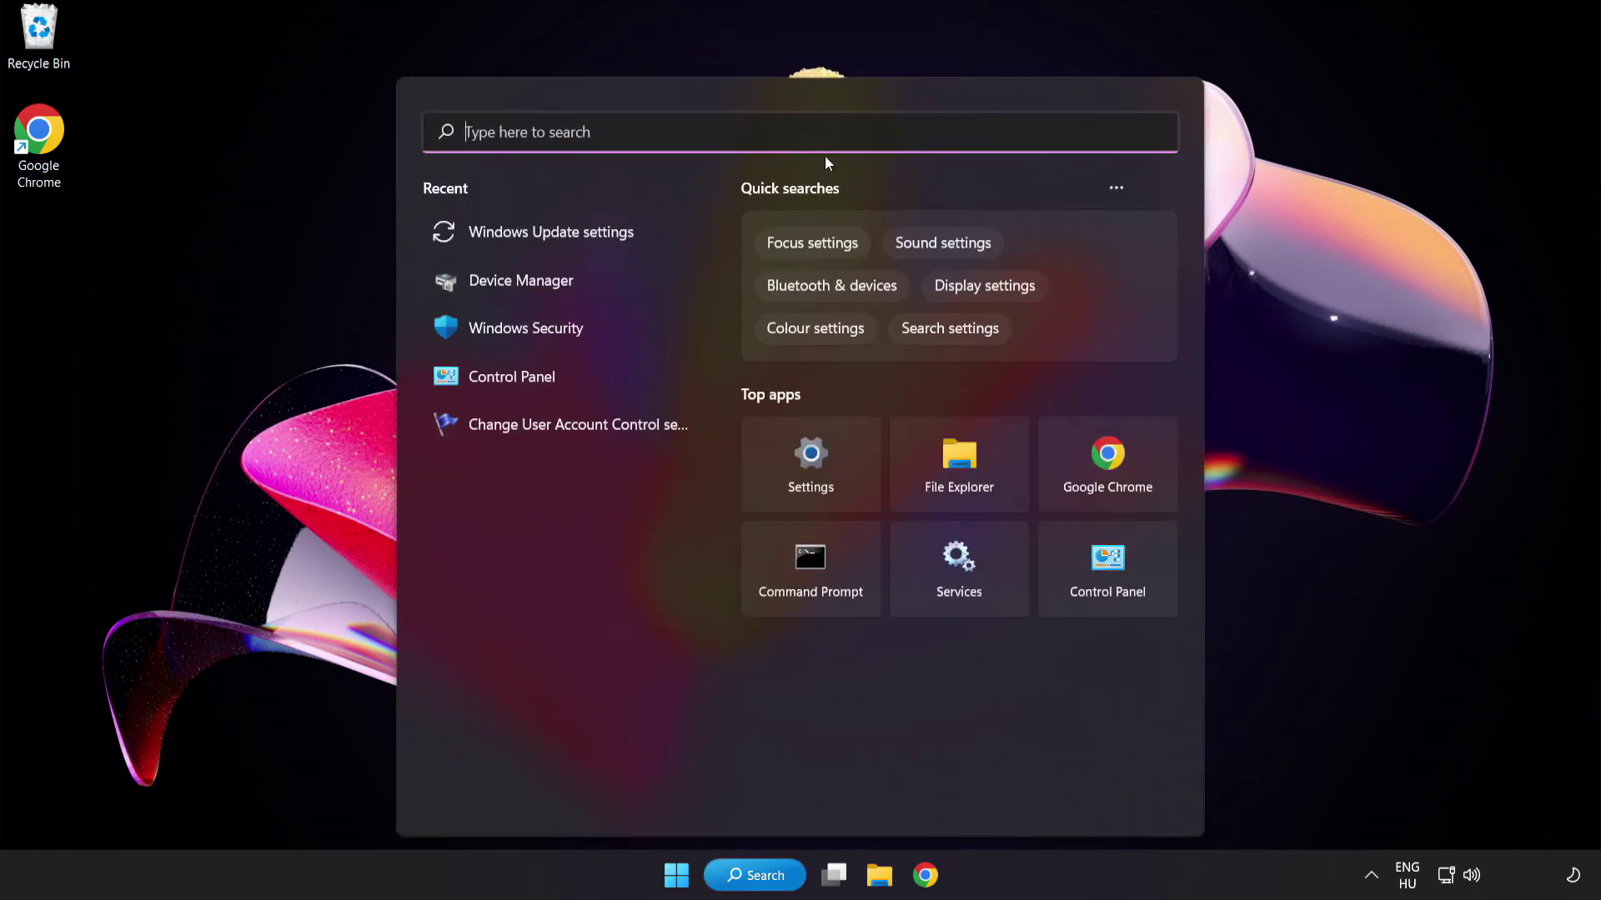
text(securi)
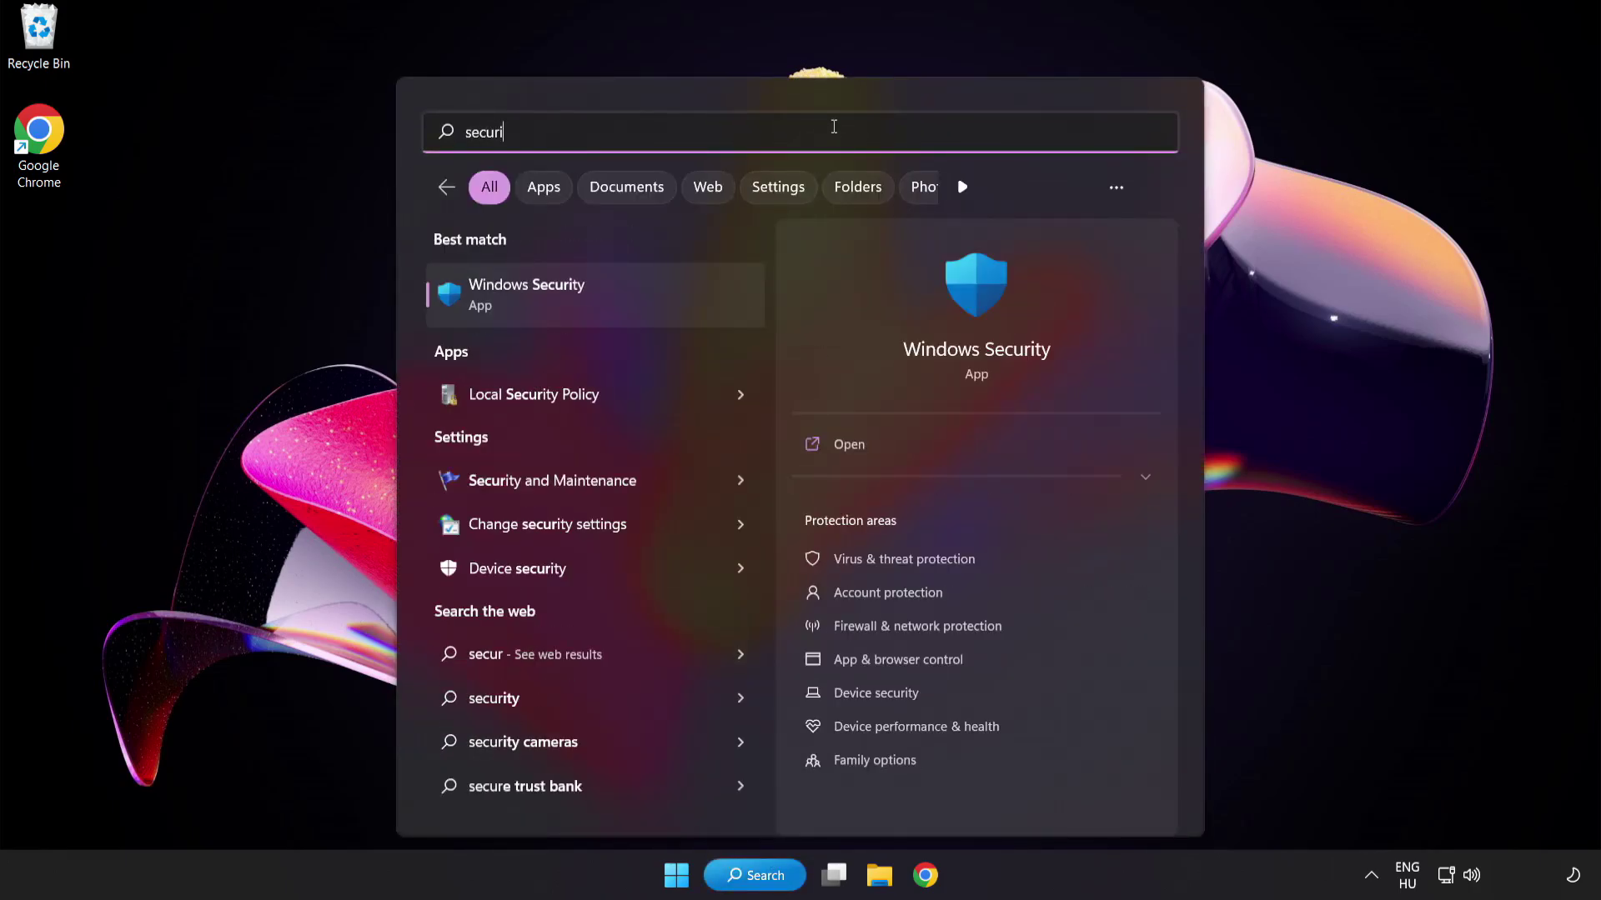
text(ty)
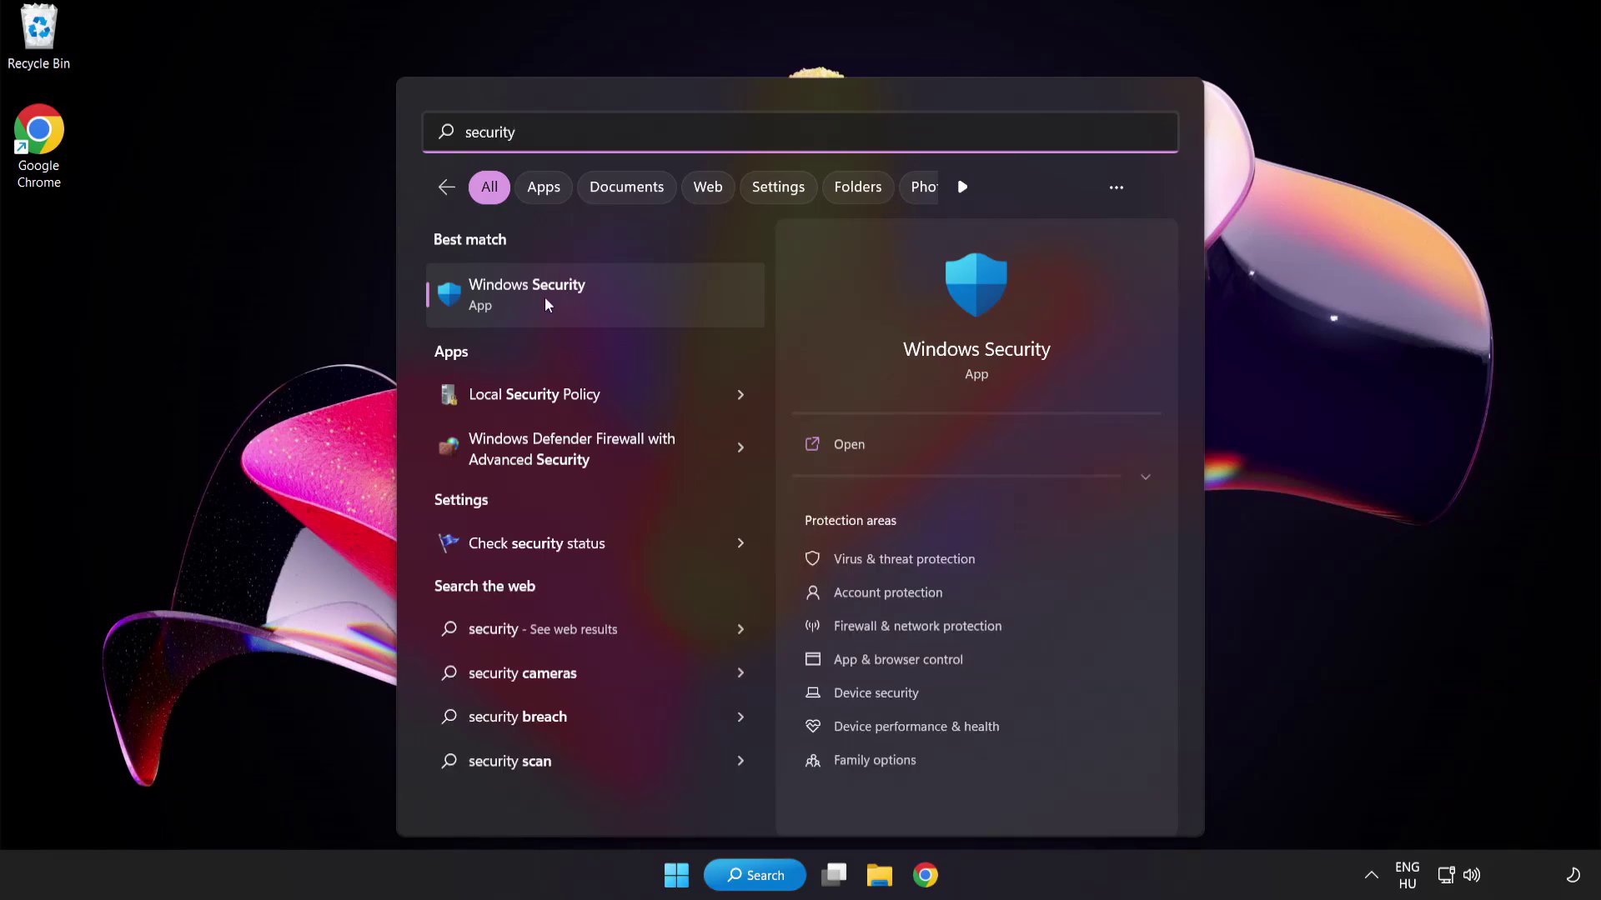
click(604, 298)
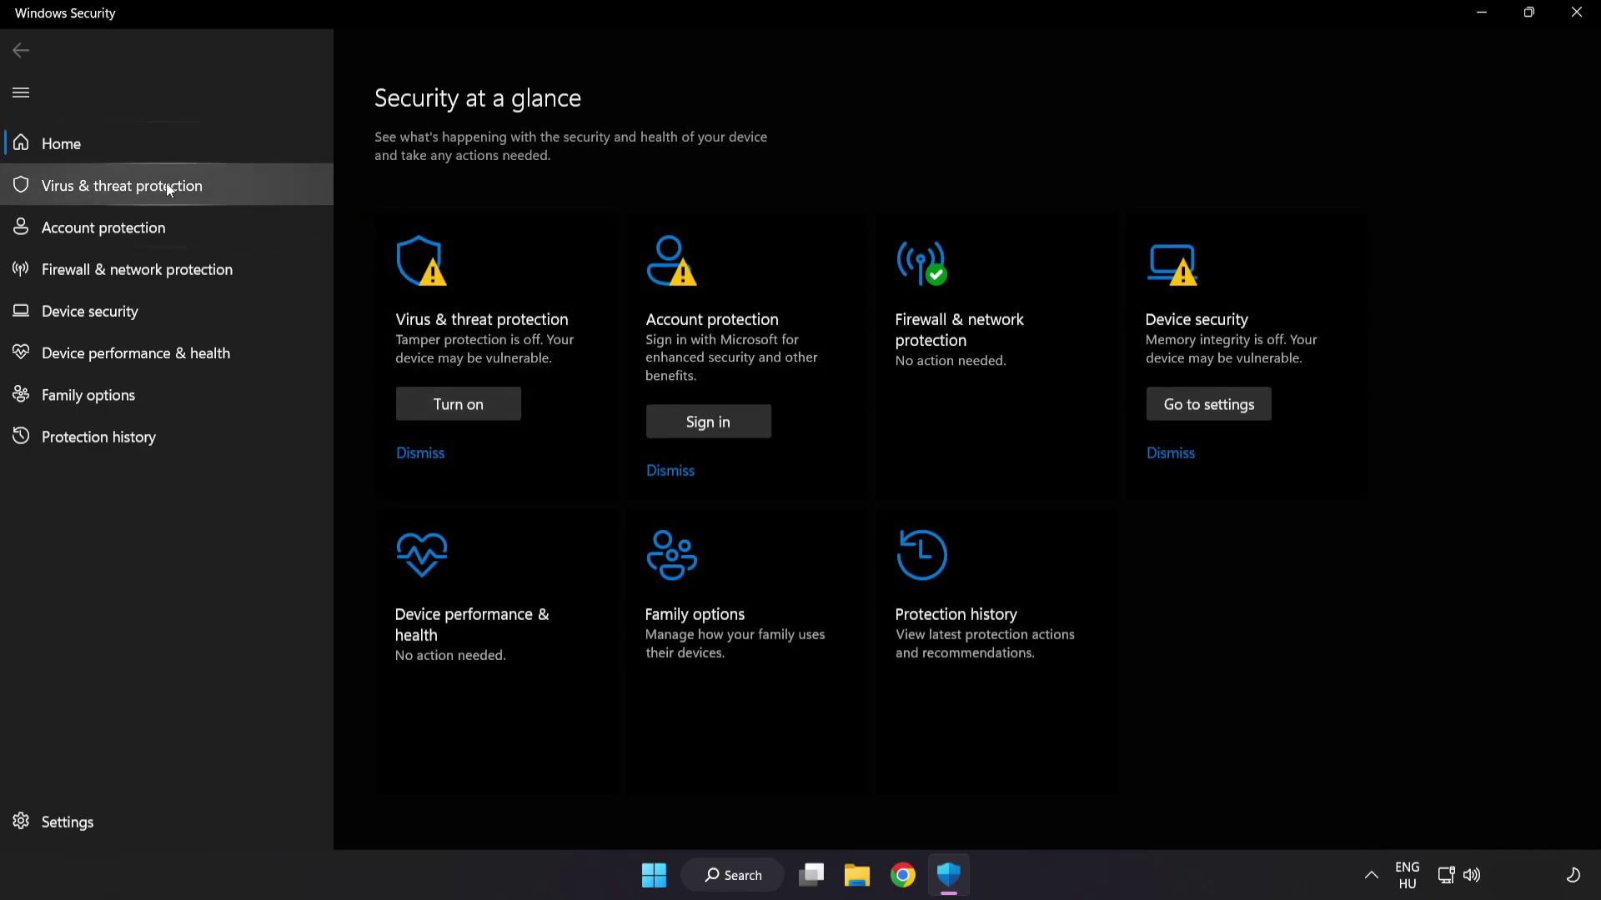
Go through Virus & threat protection settings to the Exclusions page listing chrome.exe.
click(242, 185)
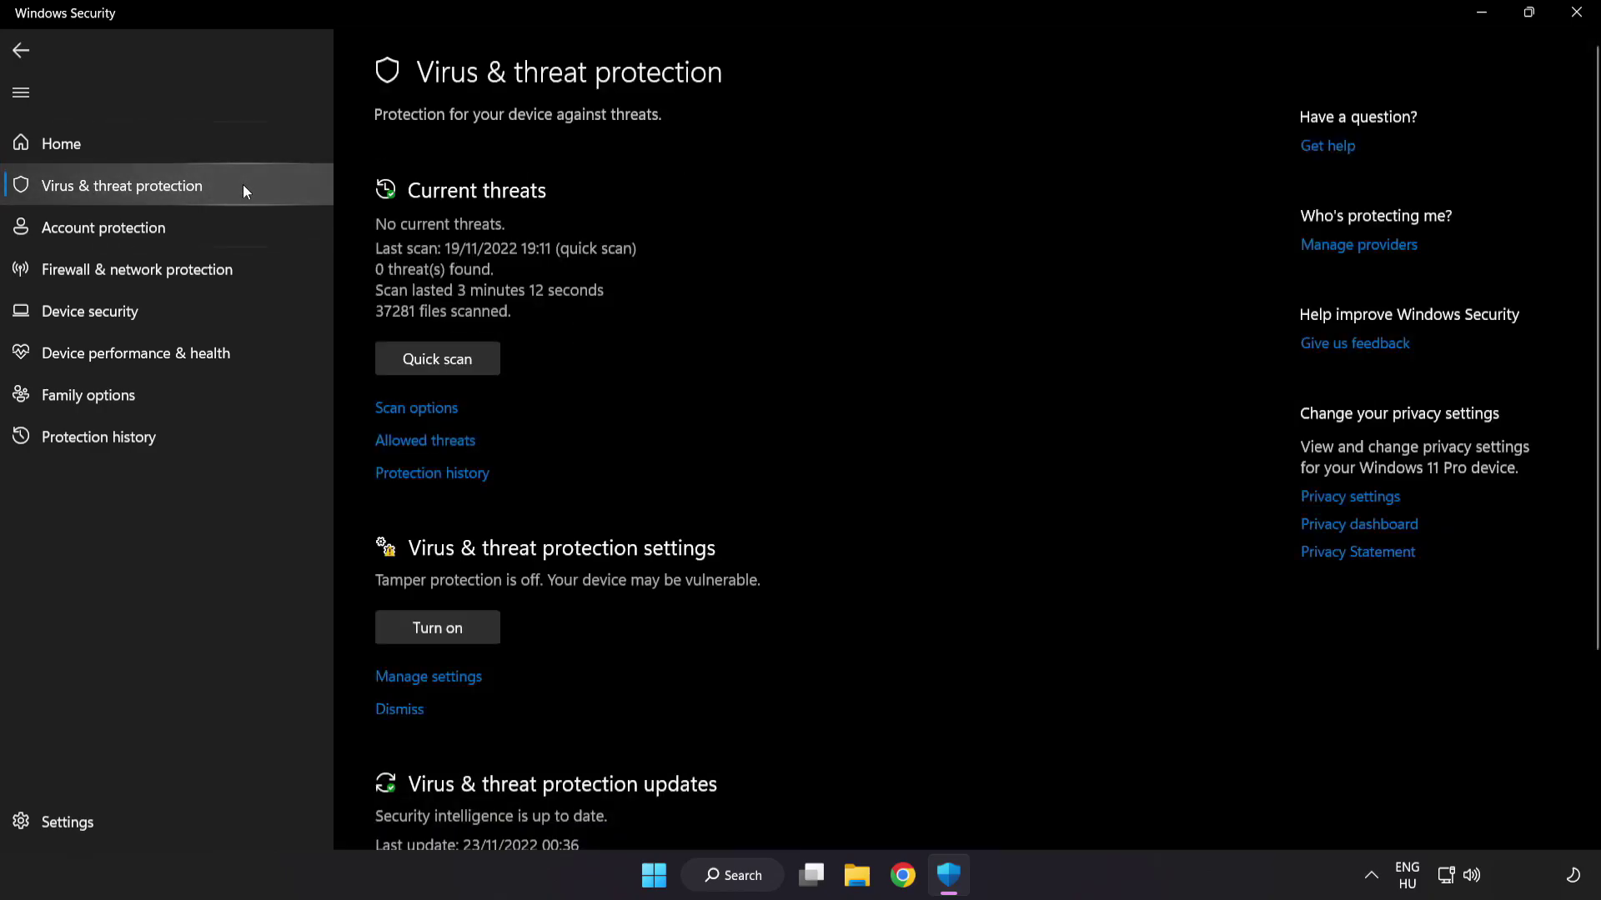
scroll(1011, 245, down, 4)
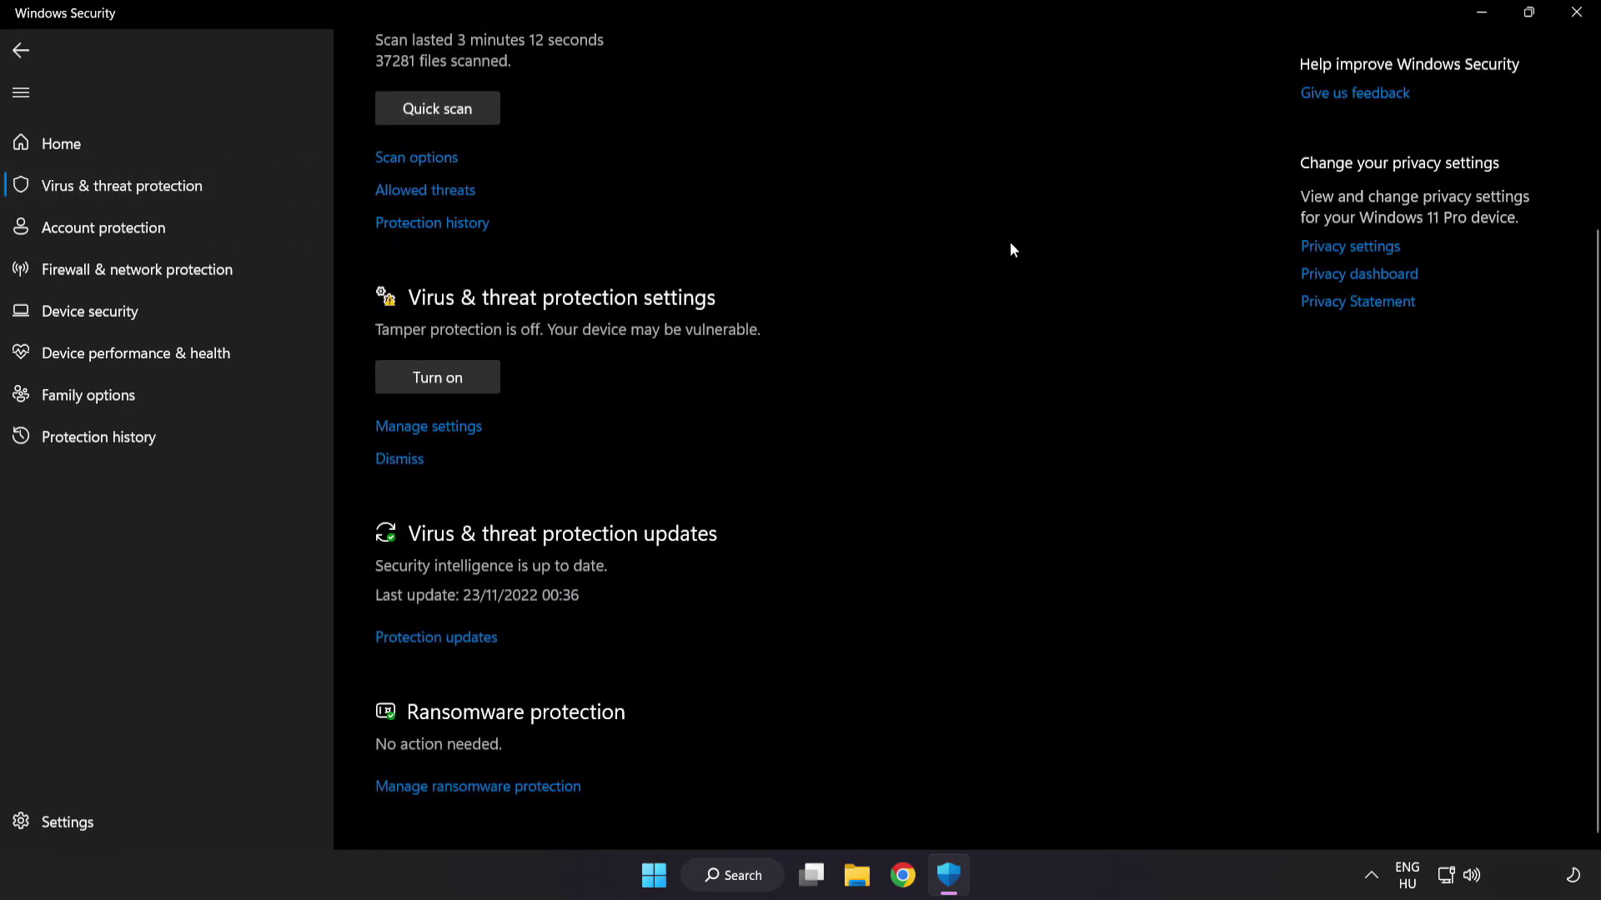
click(438, 427)
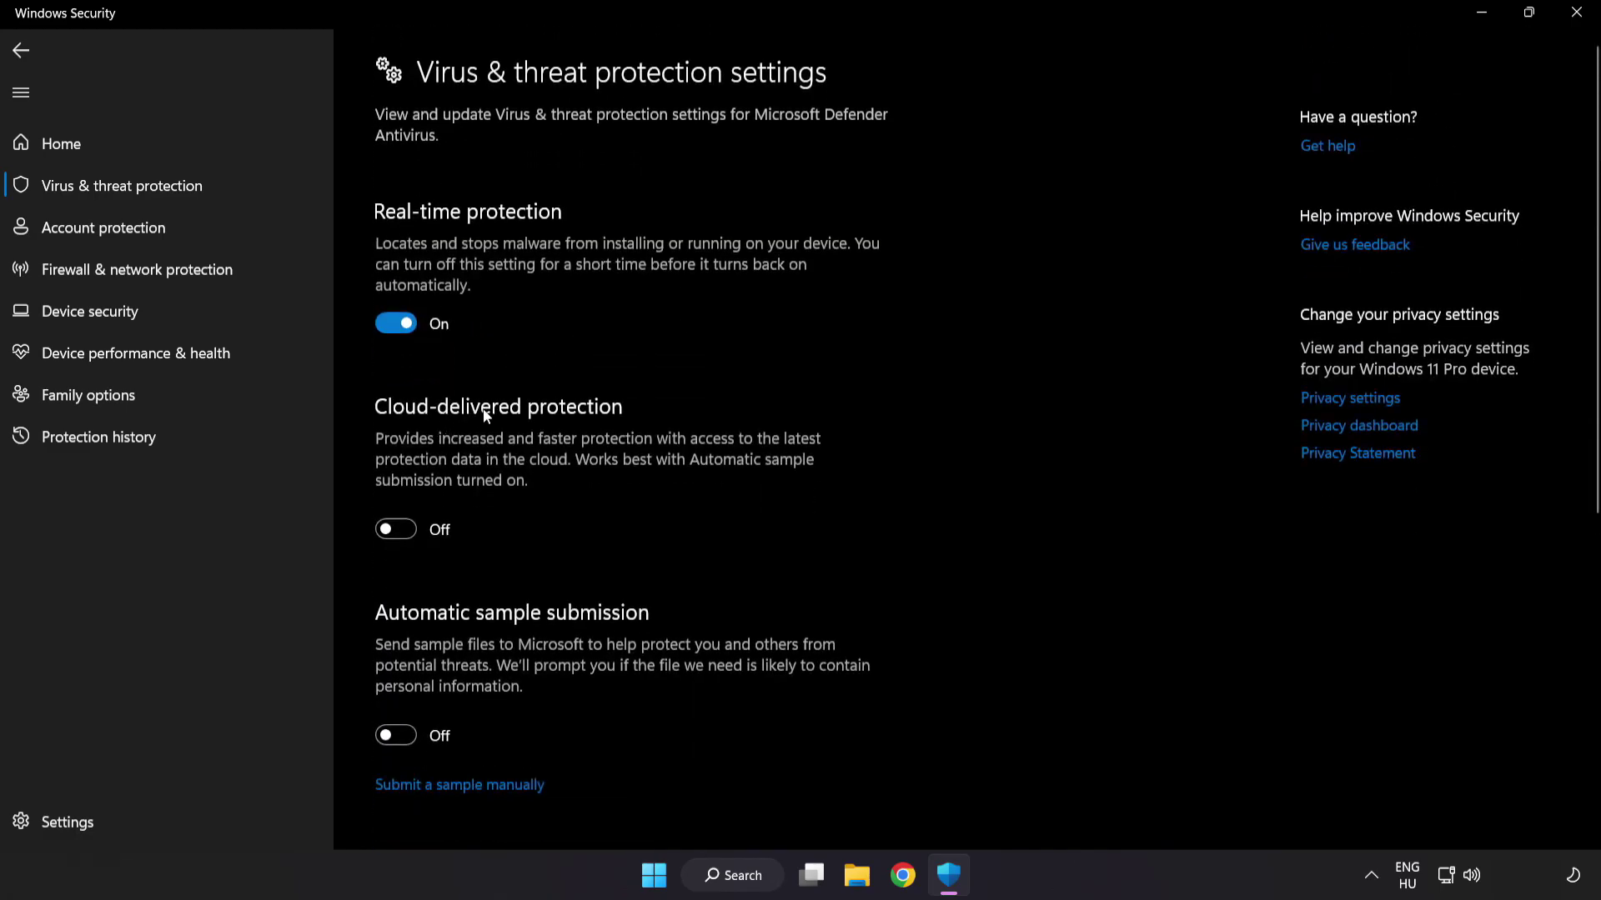
scroll(930, 434, down, 5)
scroll(930, 434, down, 1)
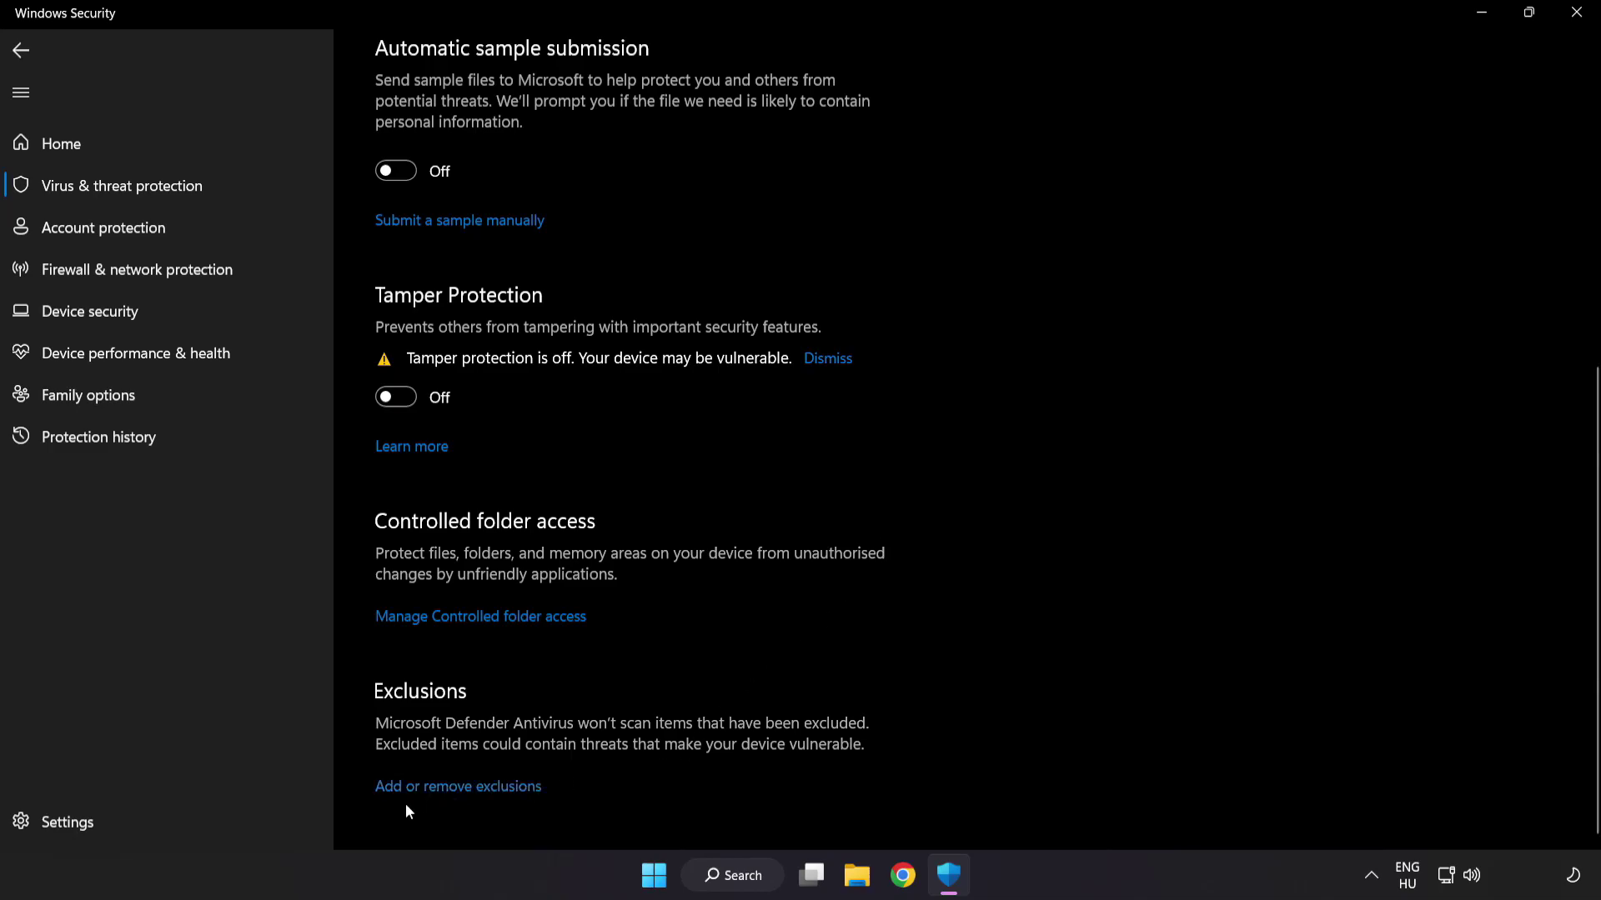
click(466, 788)
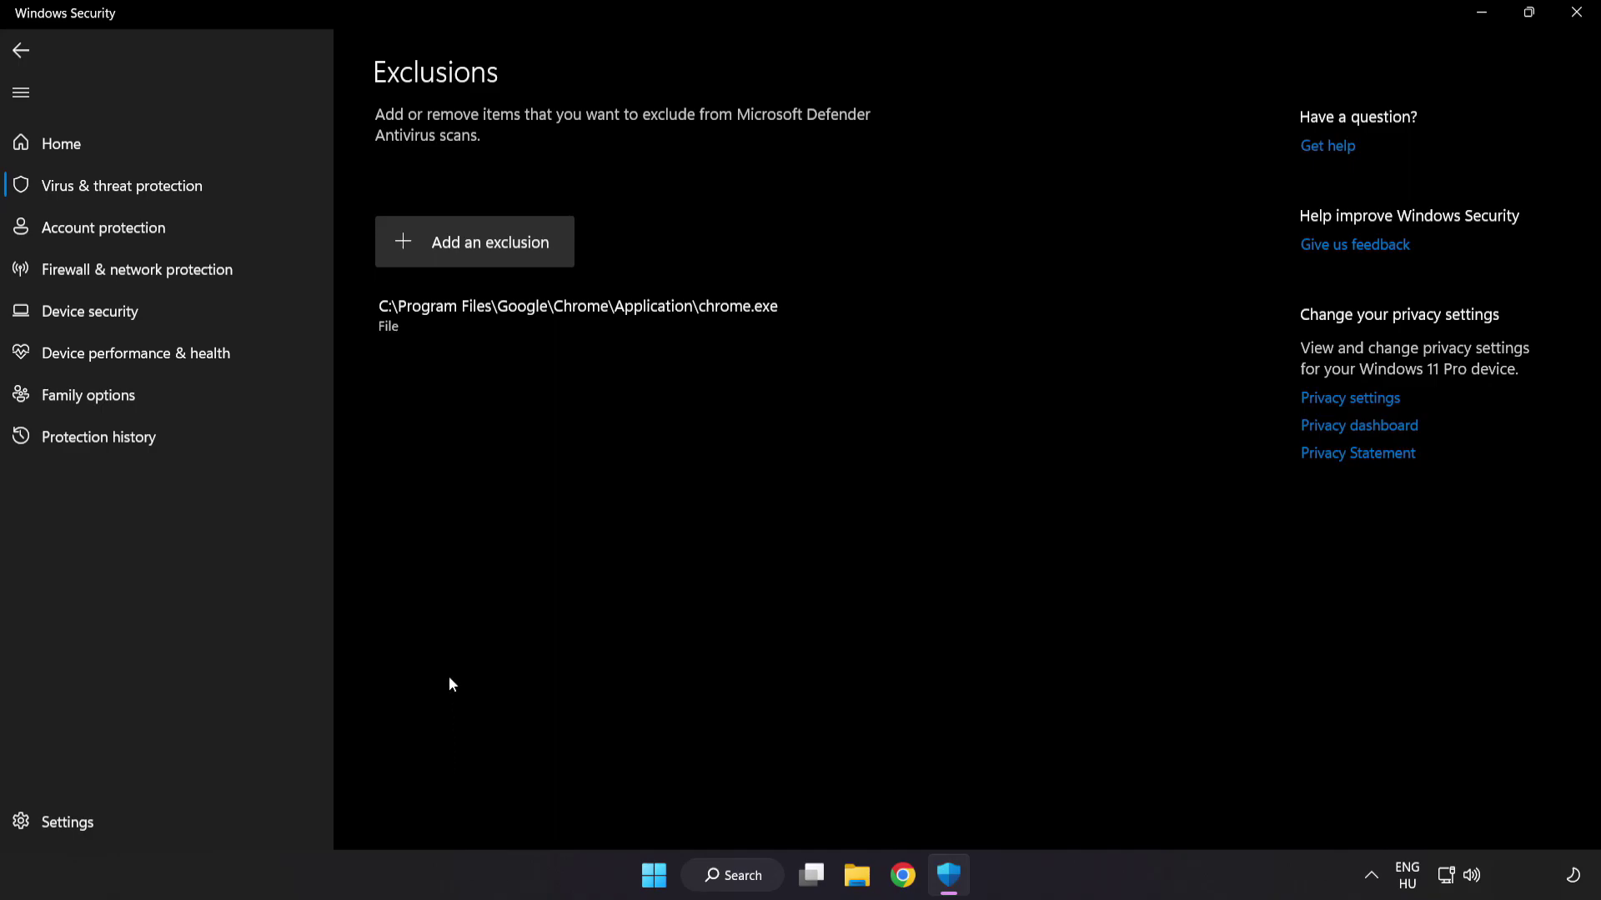
Start a file exclusion and browse from This PC to C:\Program Files (x86).
click(477, 256)
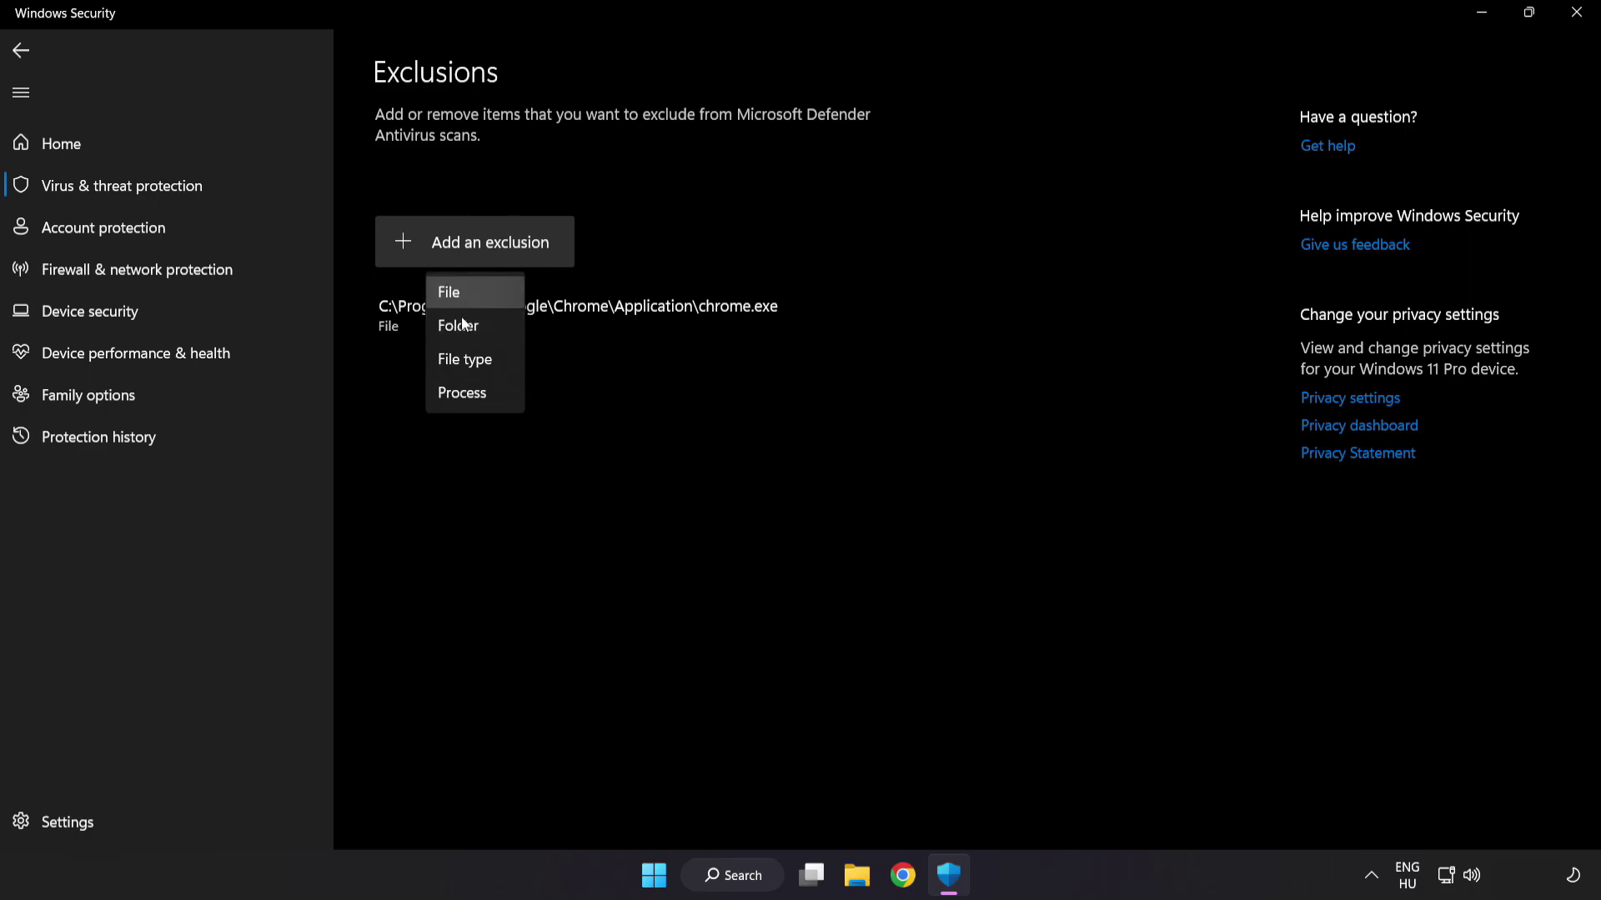
click(464, 294)
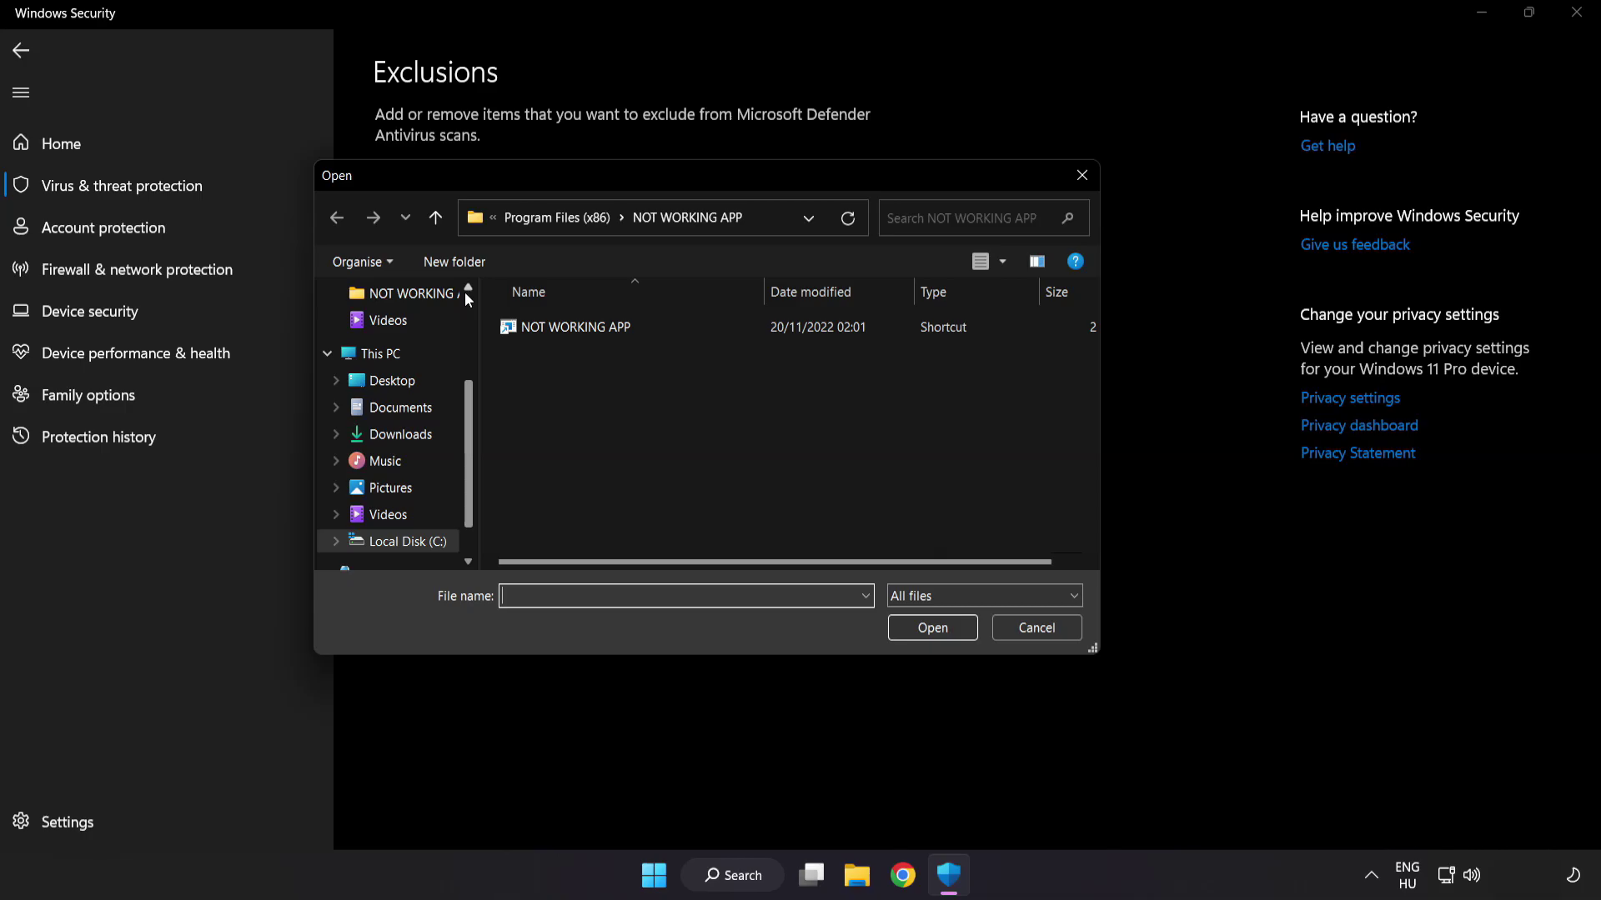
click(512, 223)
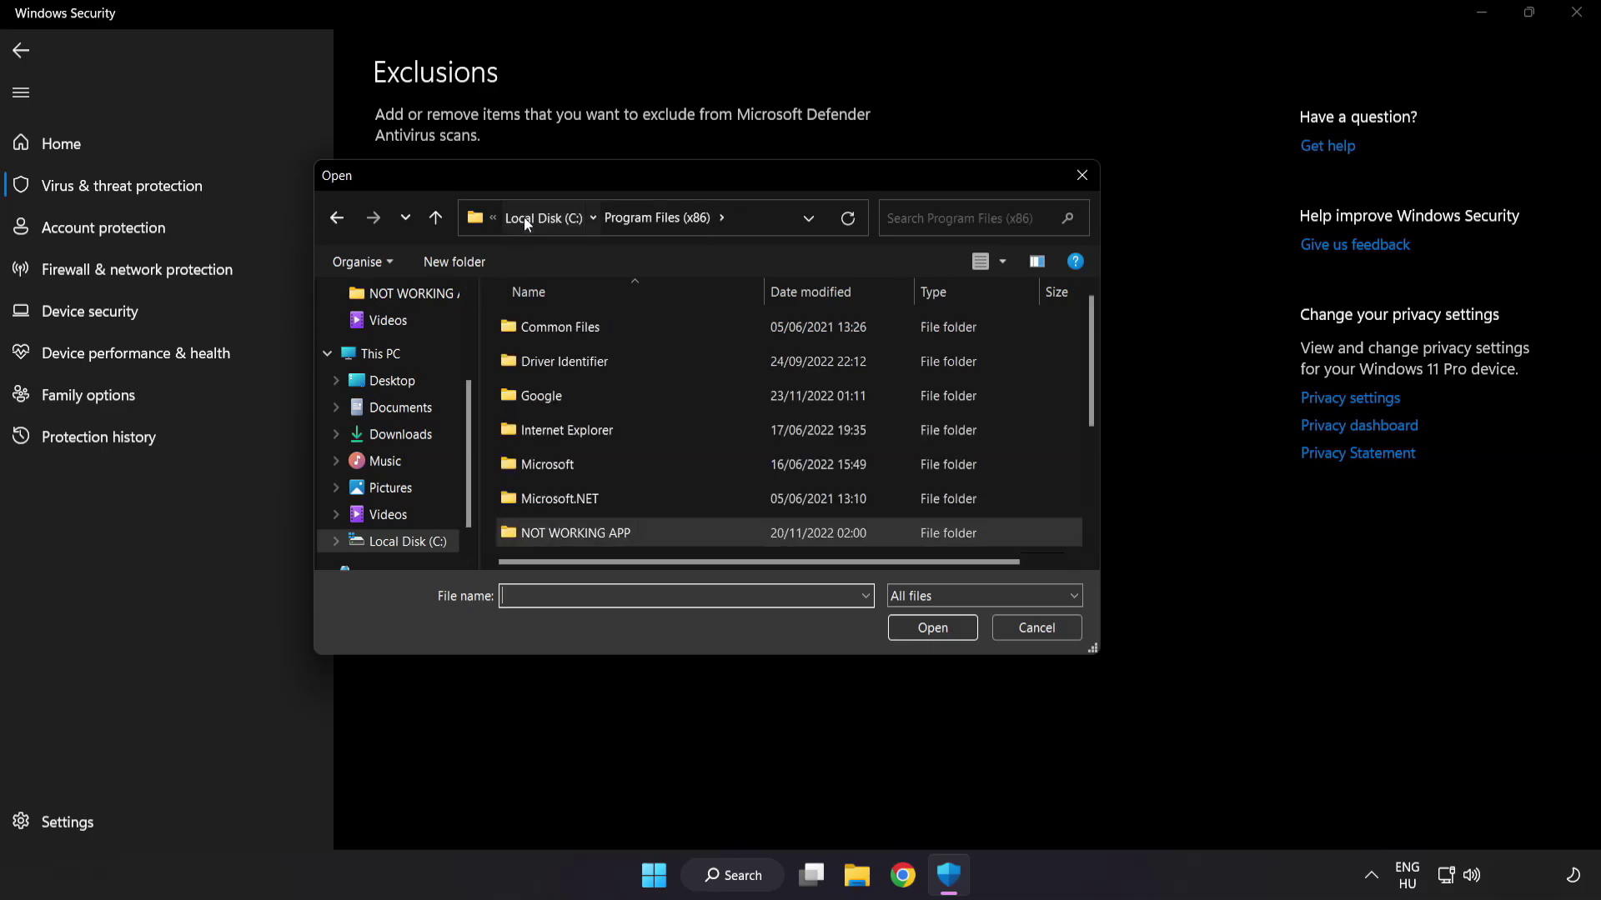
click(523, 217)
click(528, 216)
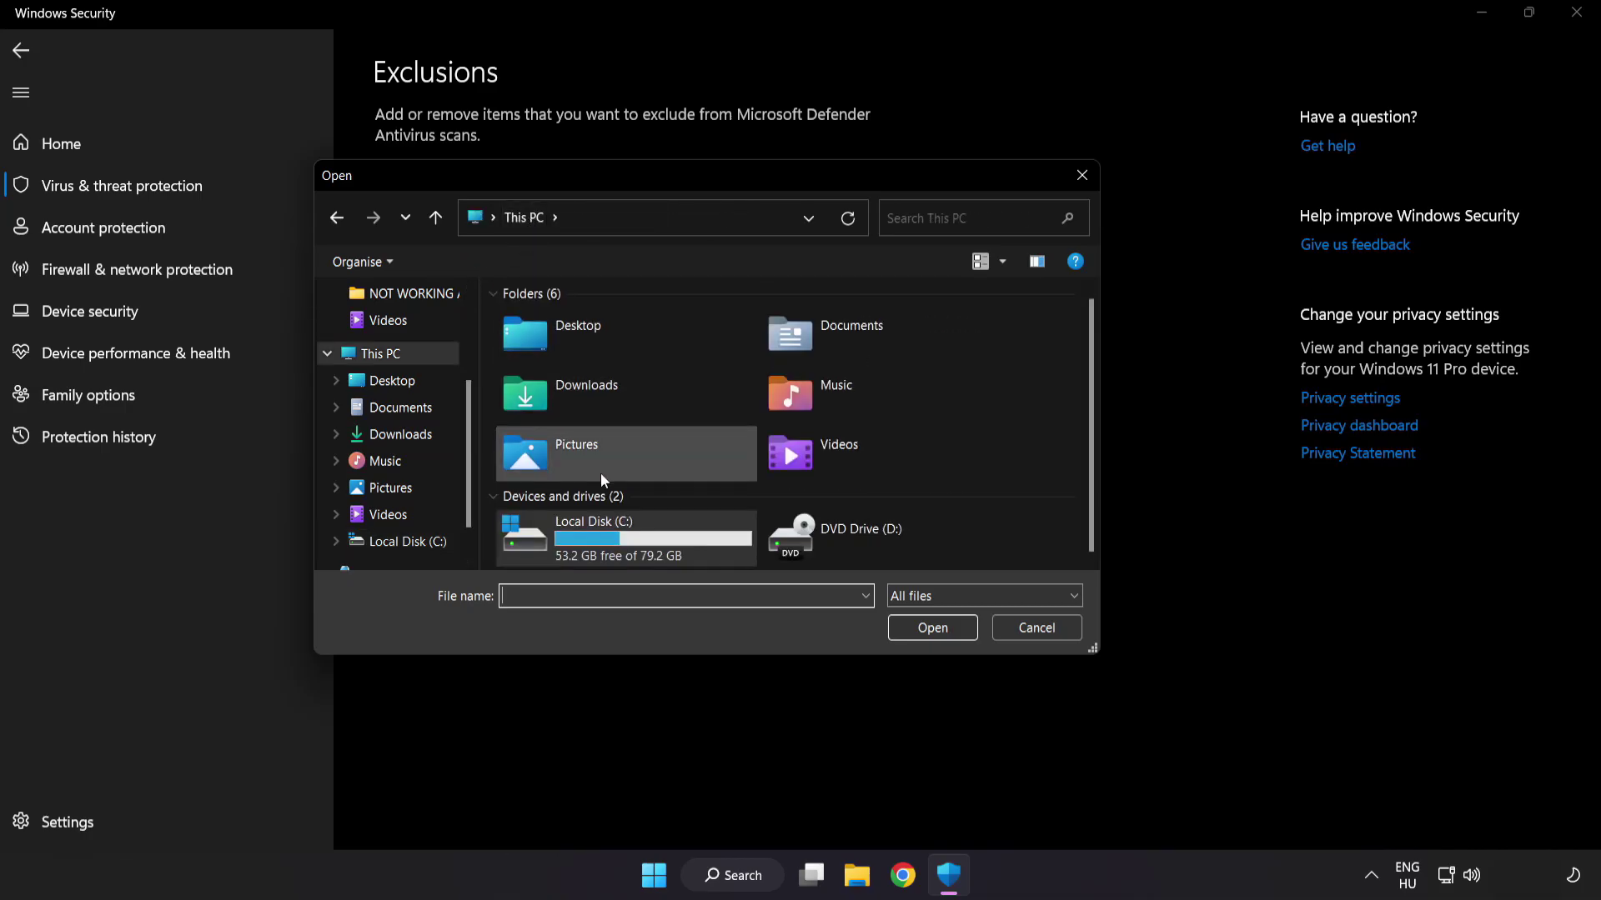
double_click(596, 540)
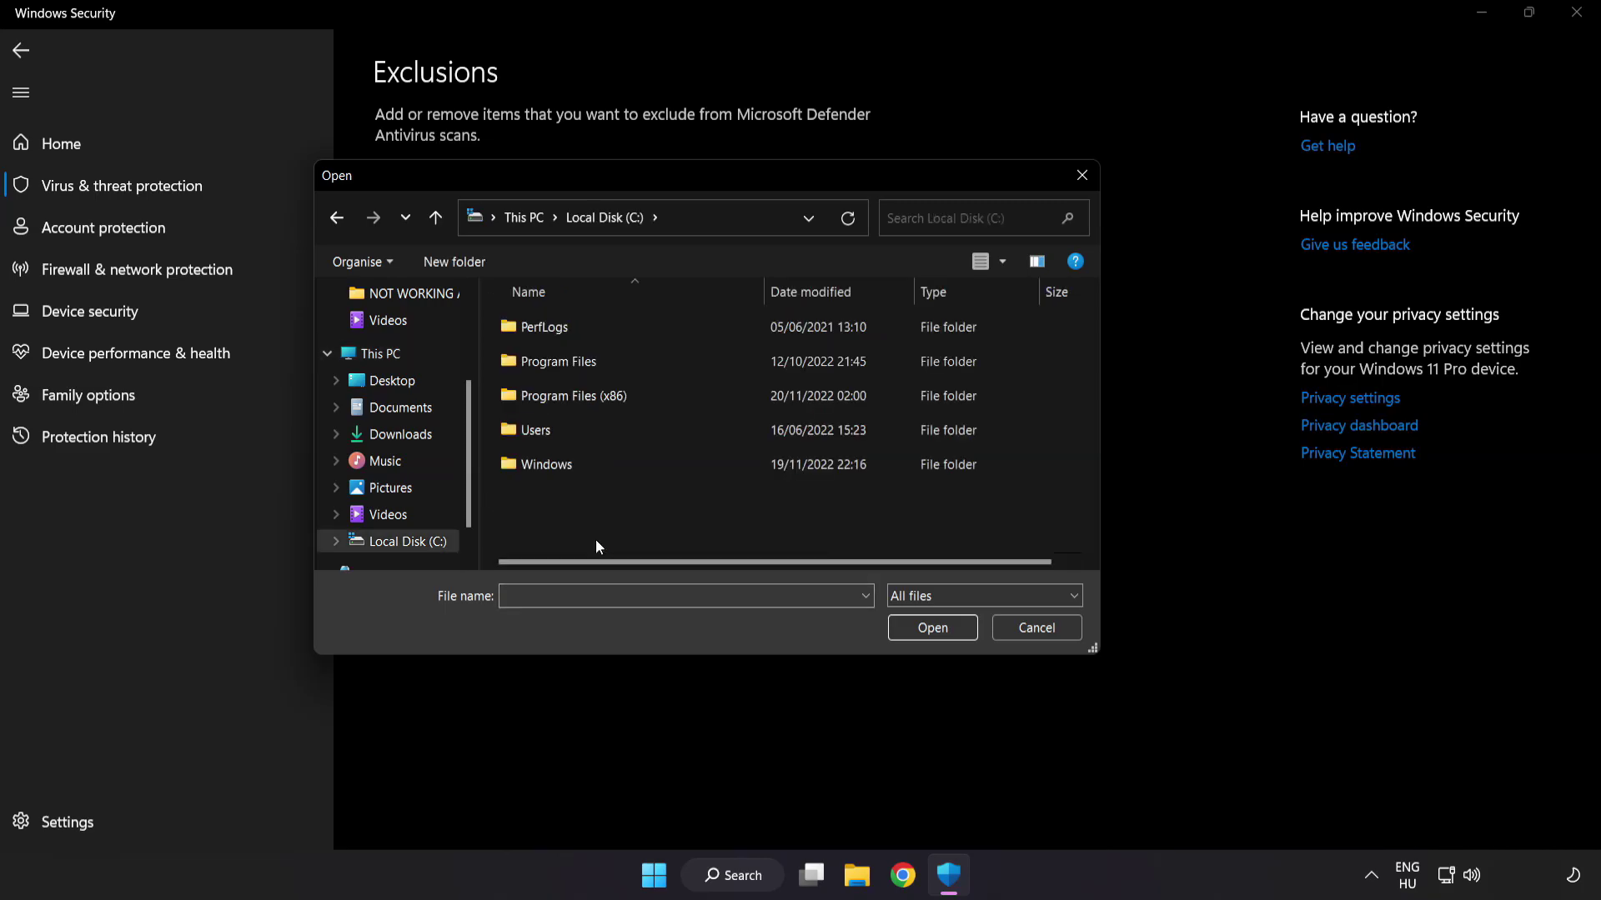
double_click(616, 383)
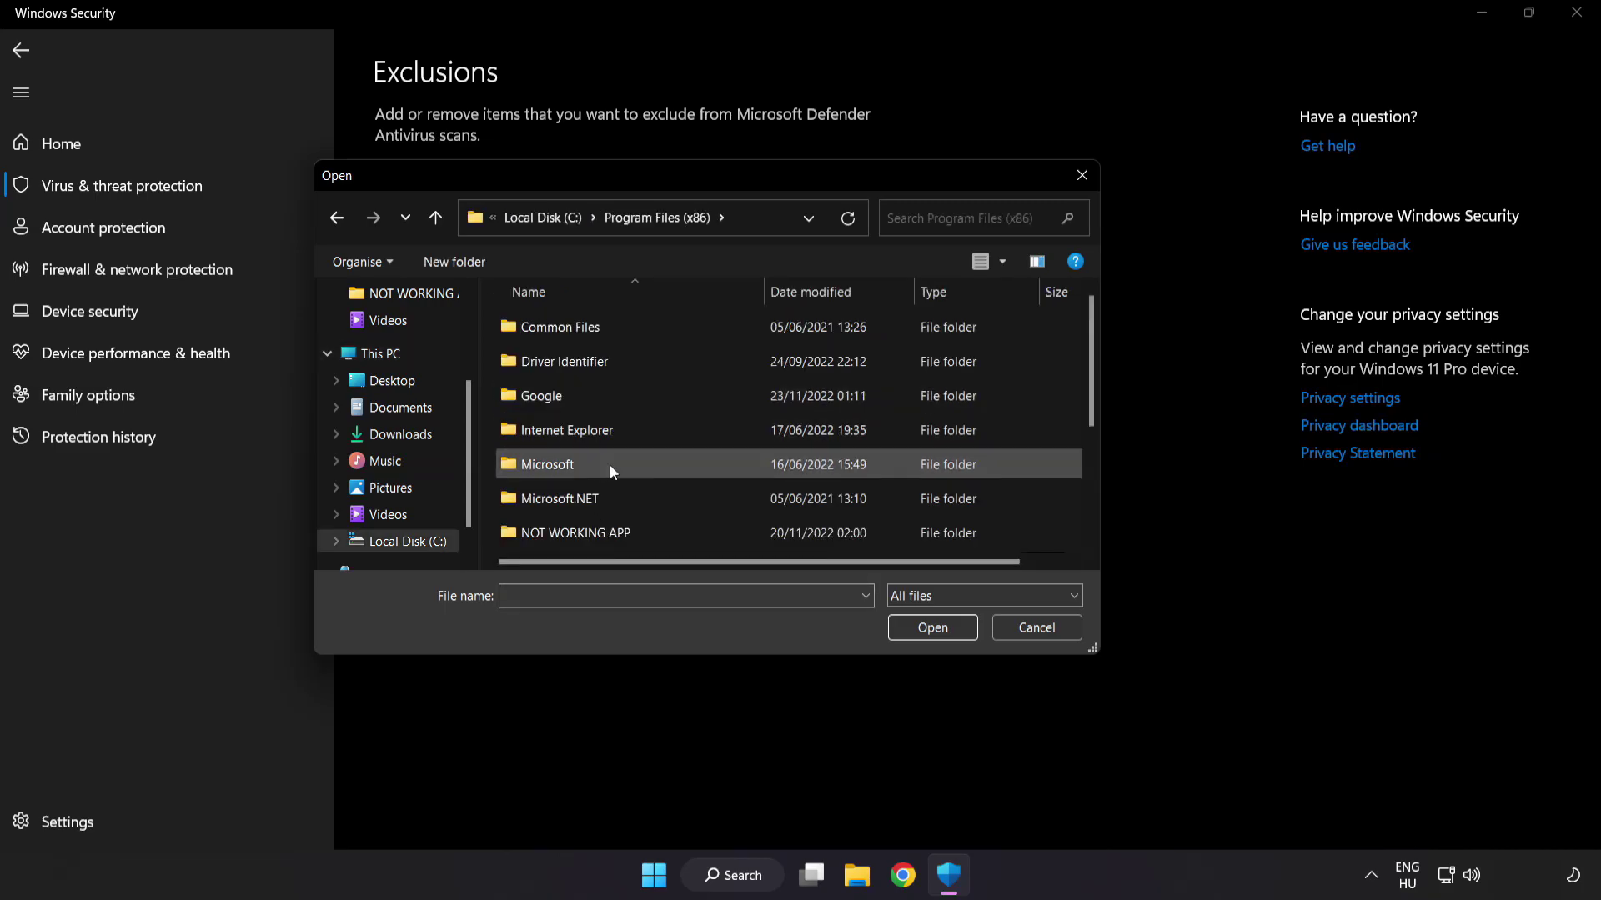
scroll(590, 549, down, 1)
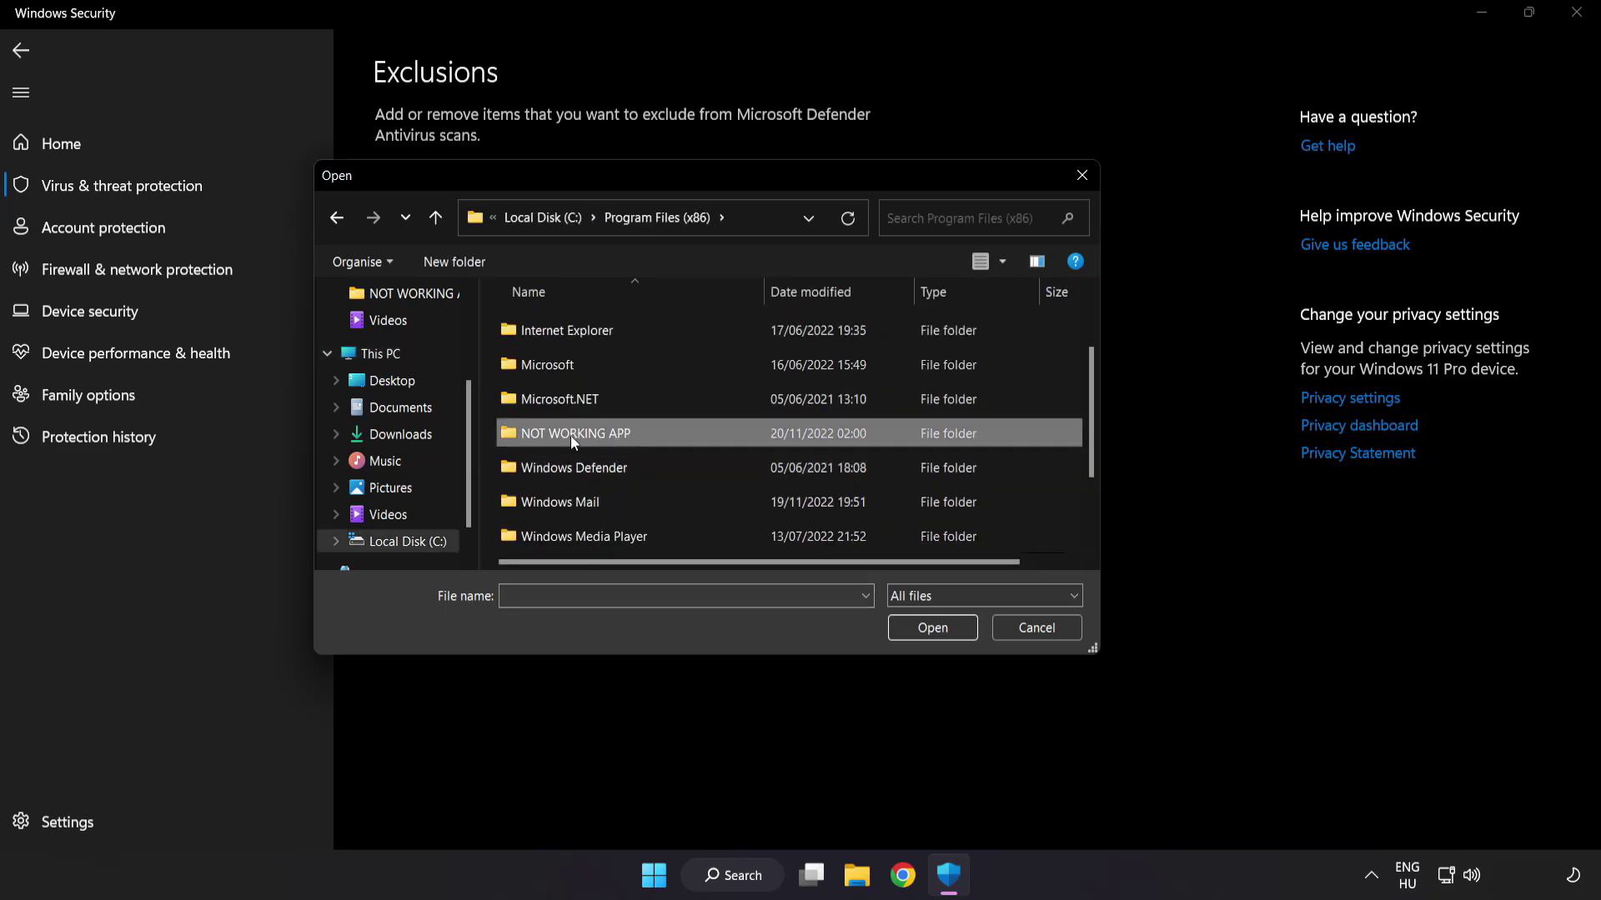
Select the NOT WORKING APP shortcut in its folder as the excluded file.
double_click(636, 434)
click(586, 335)
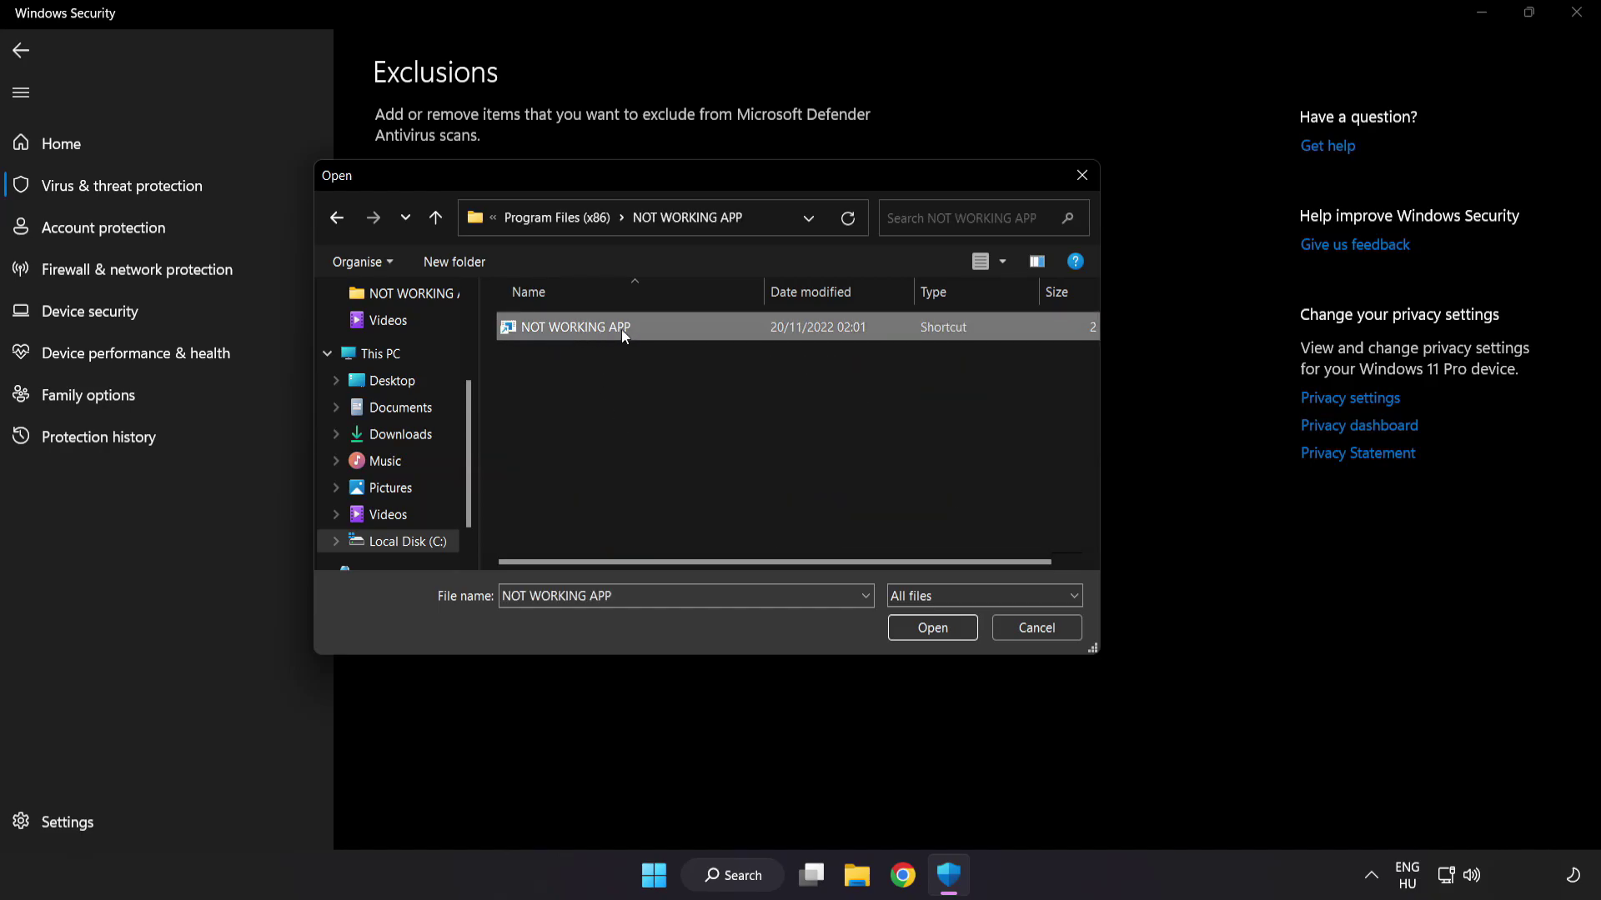
click(934, 633)
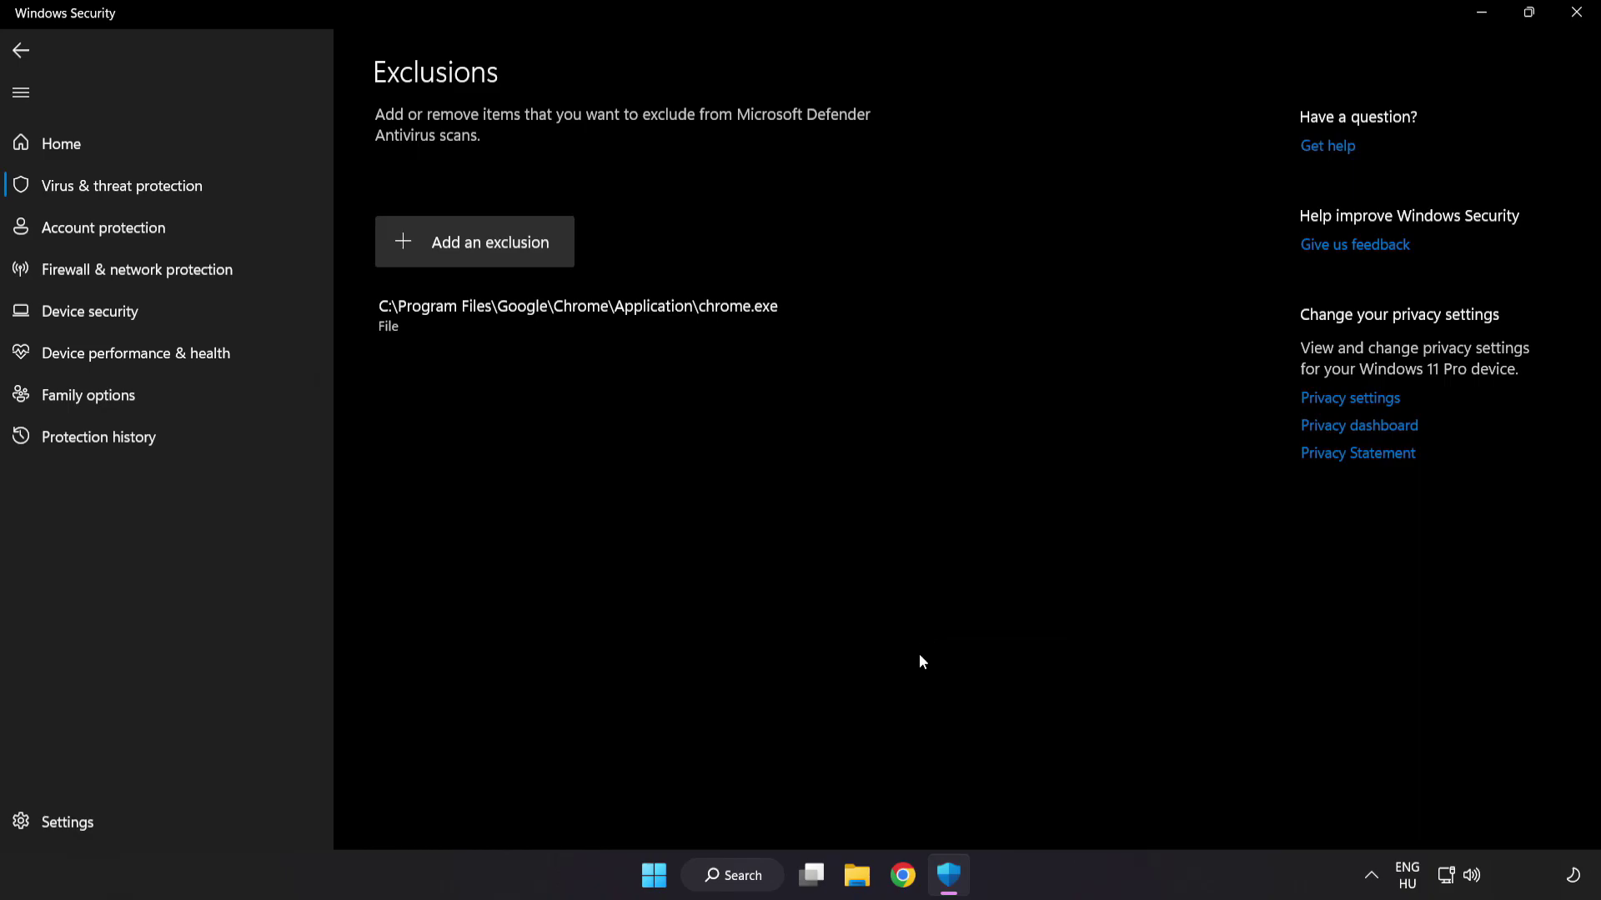
Close Windows Security and show the Start menu's Sleep, Shut down and Restart options.
click(1572, 25)
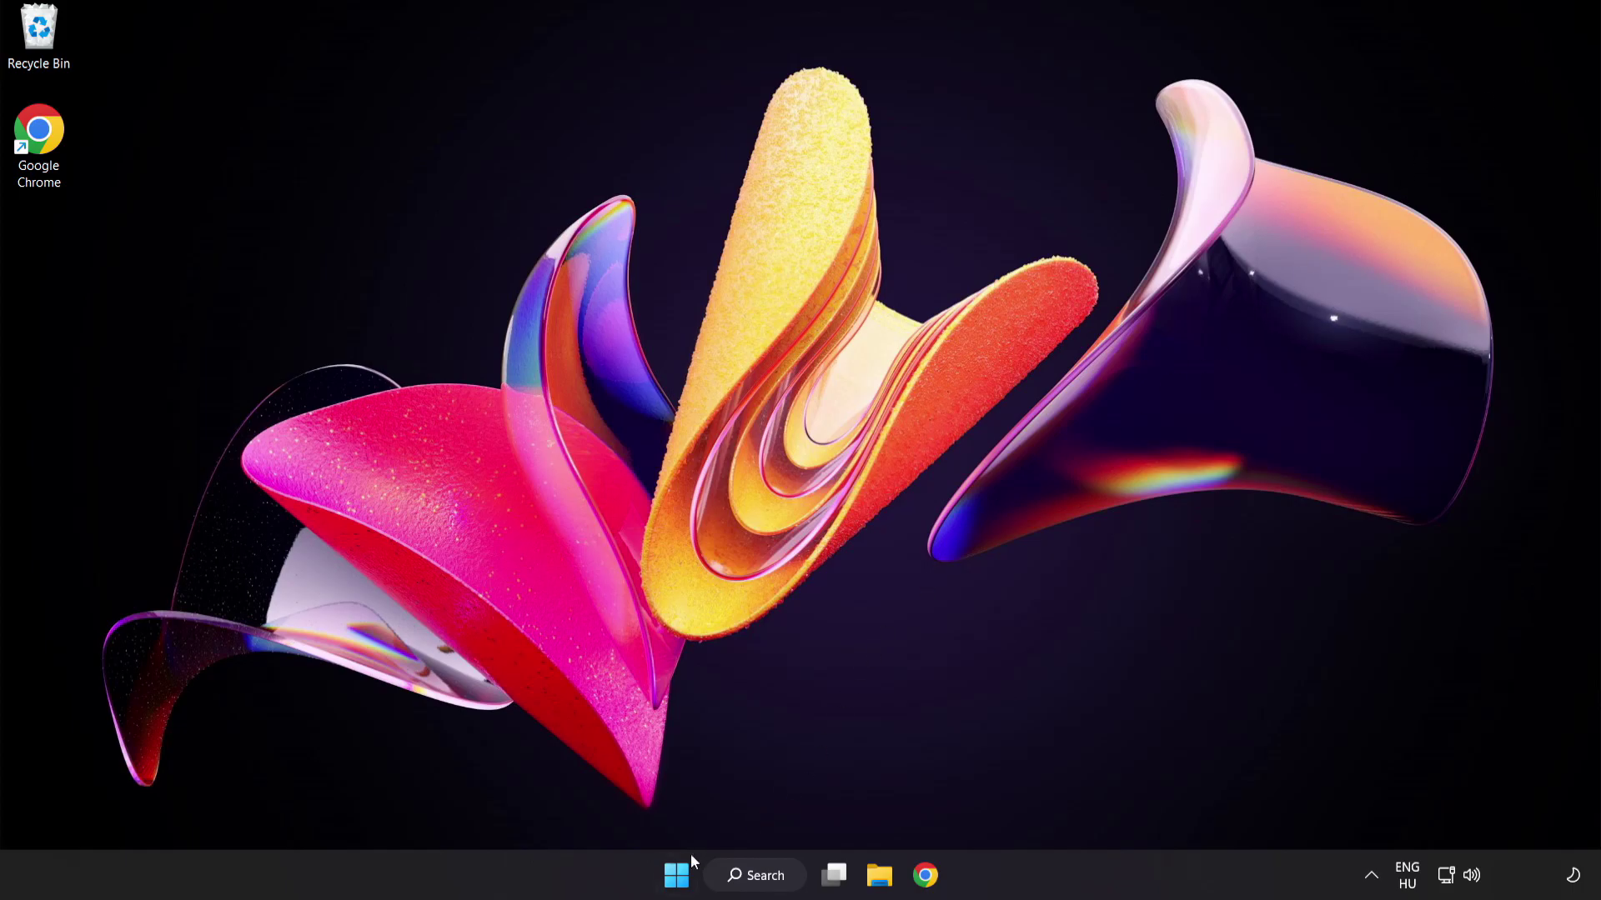
click(679, 872)
click(1061, 804)
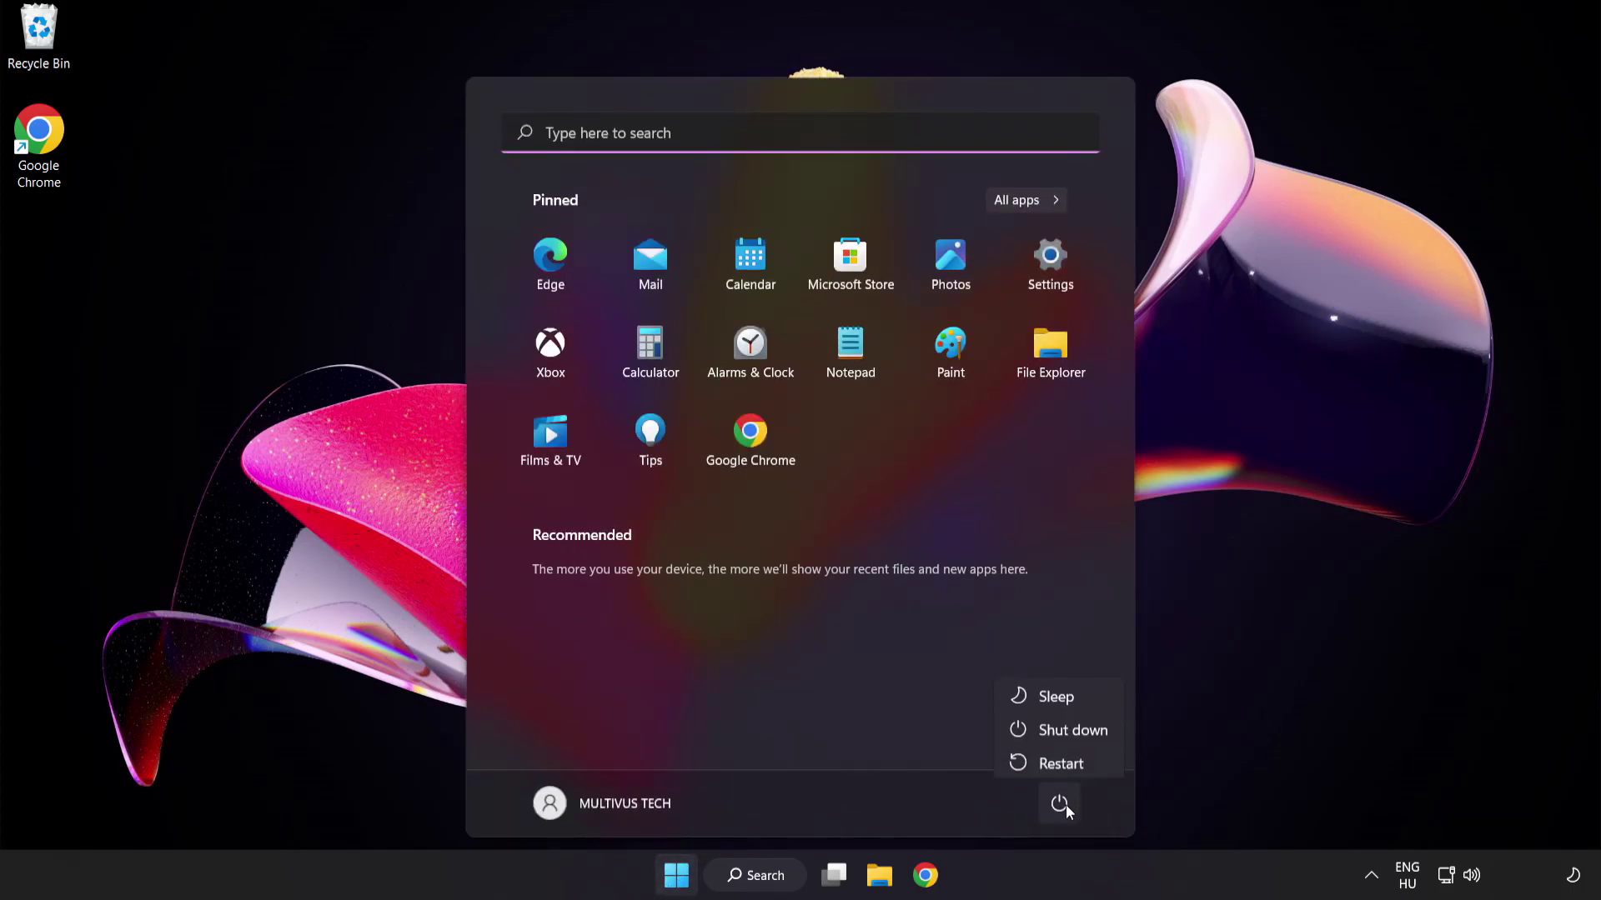